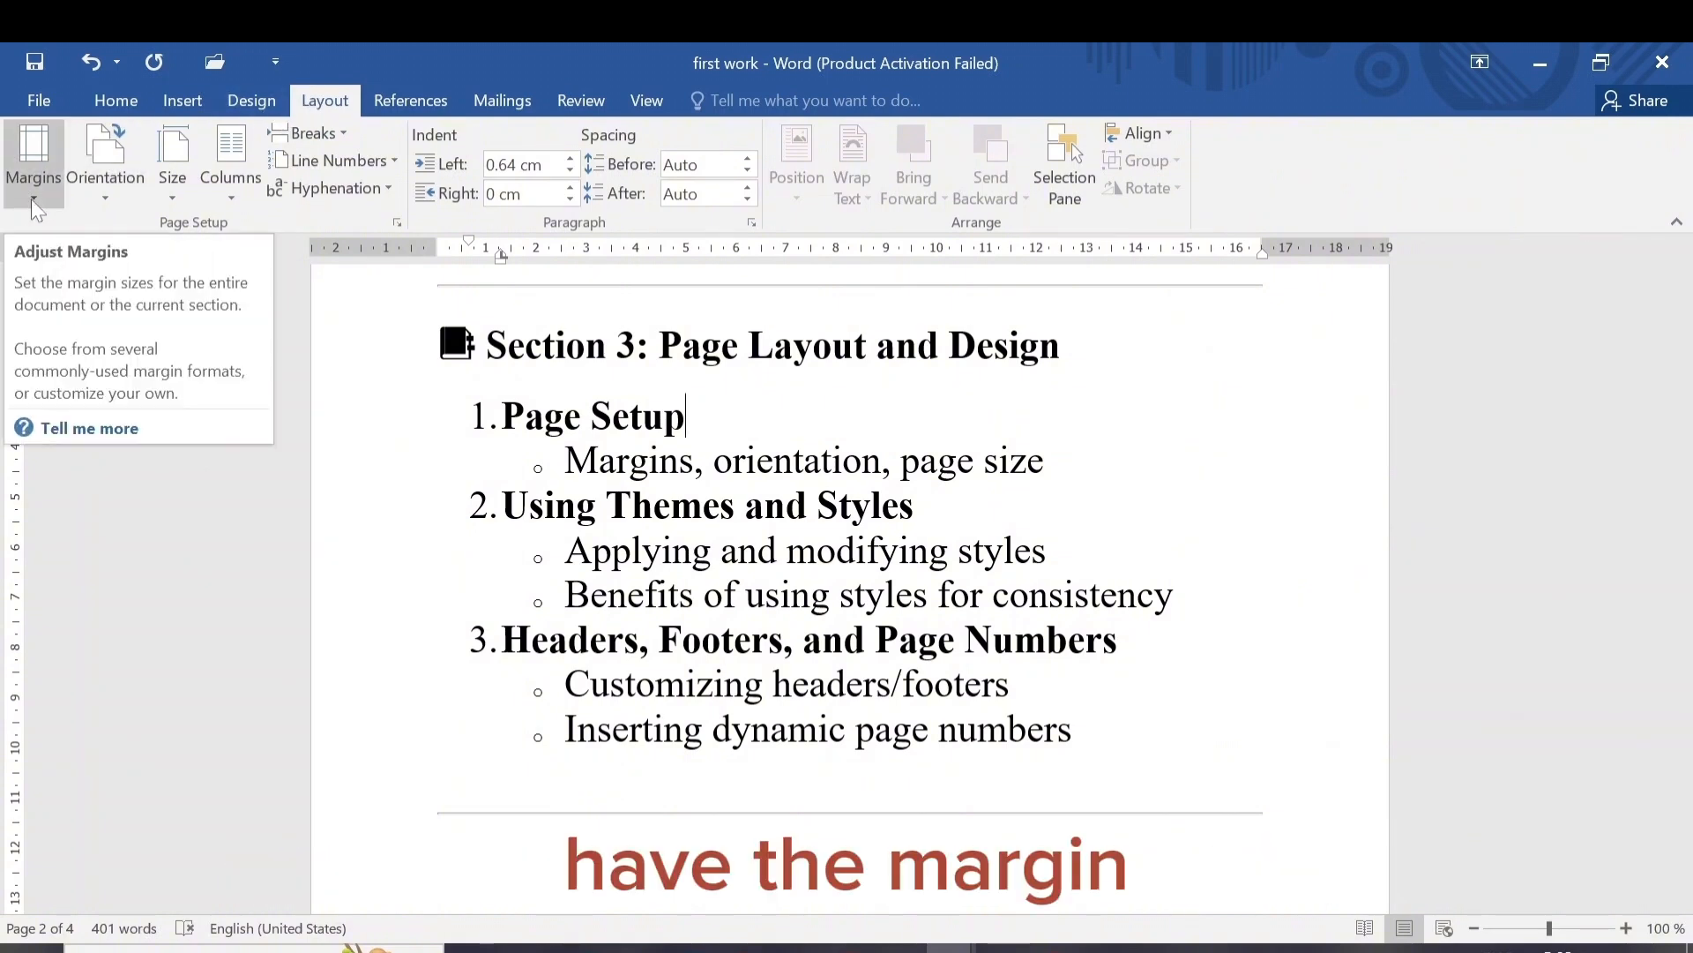
Step: Apply the Narrow margin preset to the document and set the margins back to Normal
{"action": "left_click", "coordinate": [32, 199]}
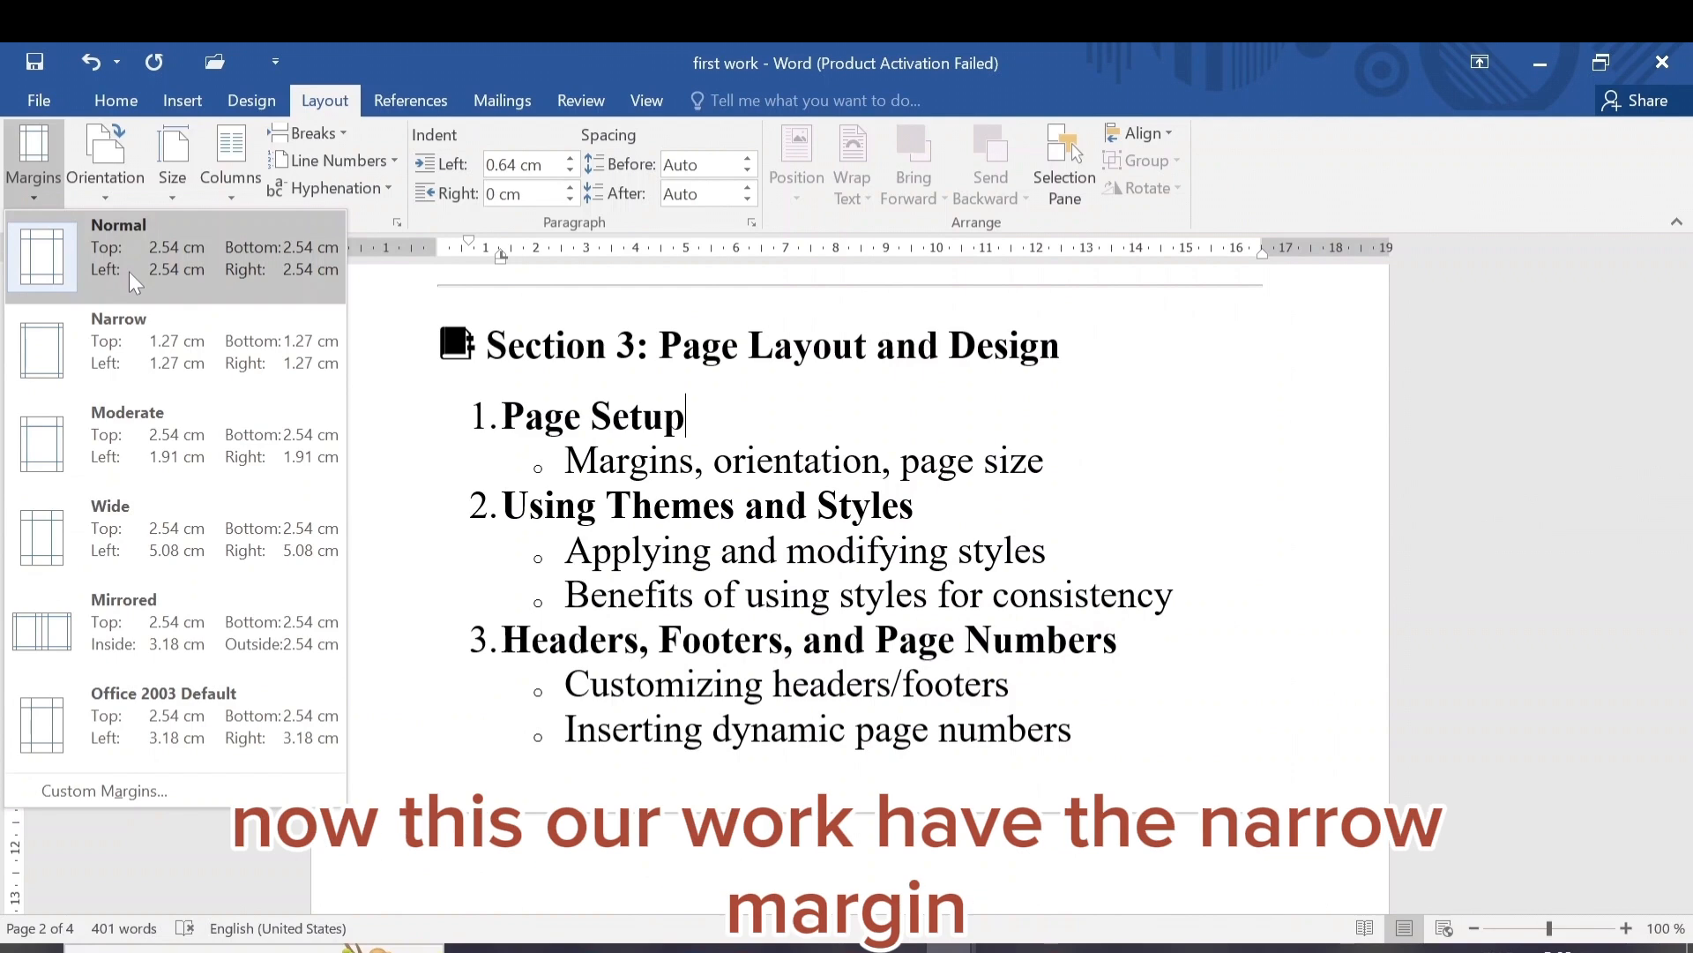
{"action": "left_click", "coordinate": [124, 352]}
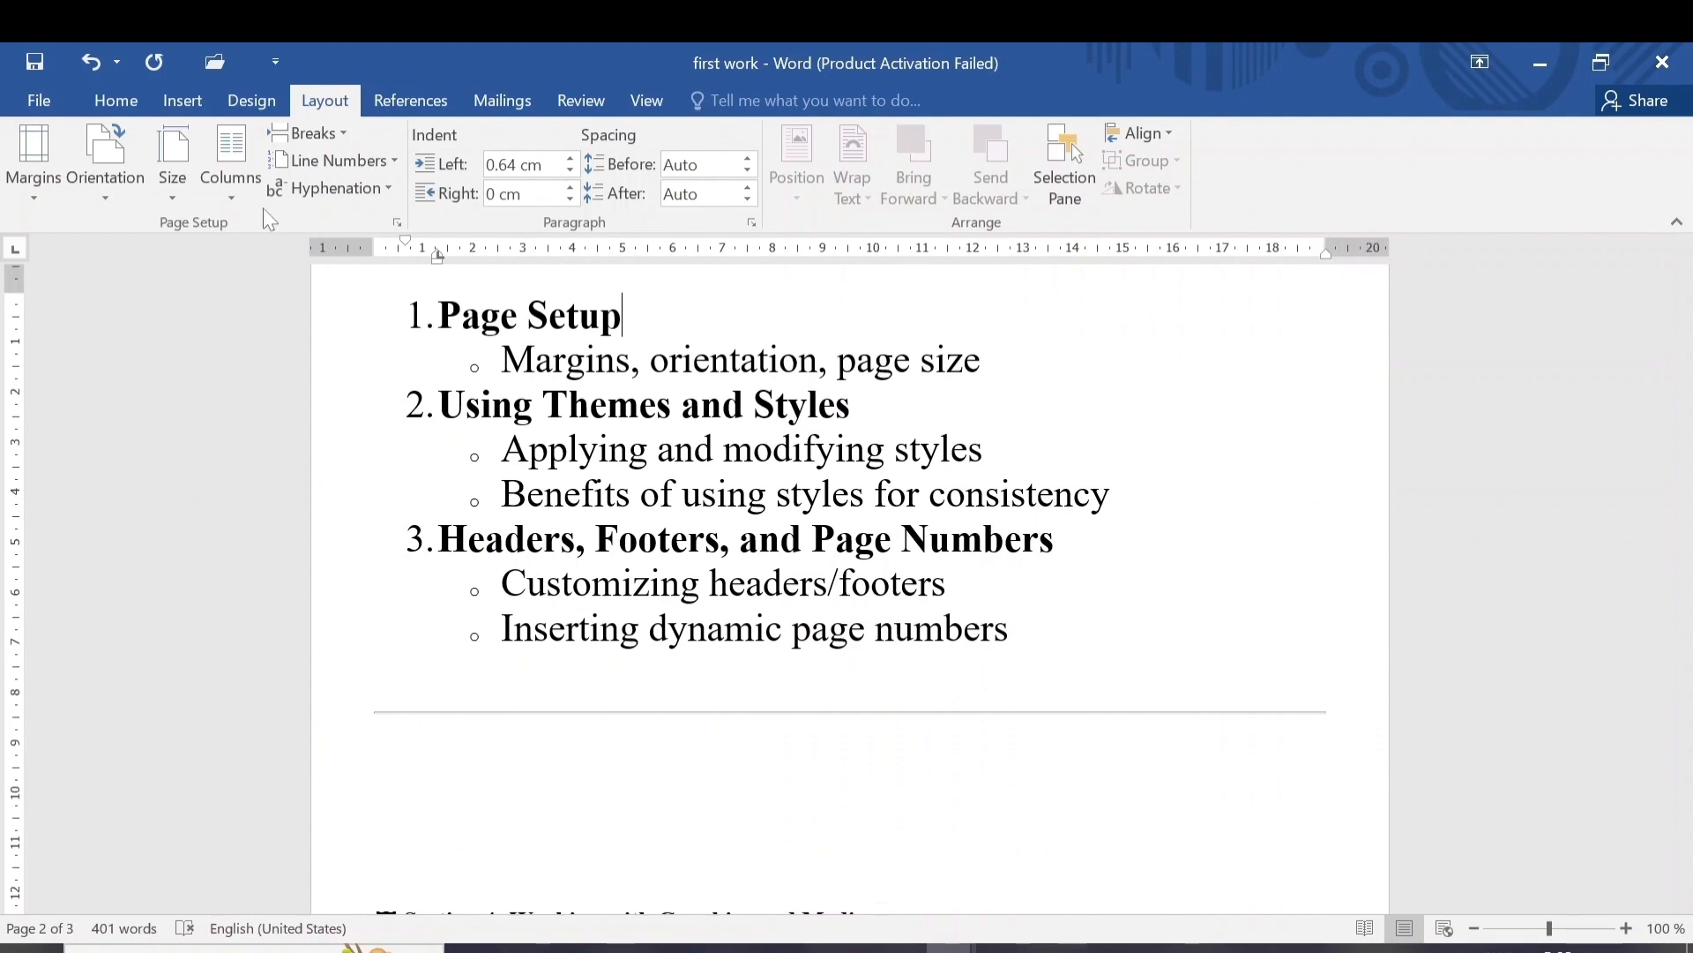
{"action": "left_click", "coordinate": [30, 187]}
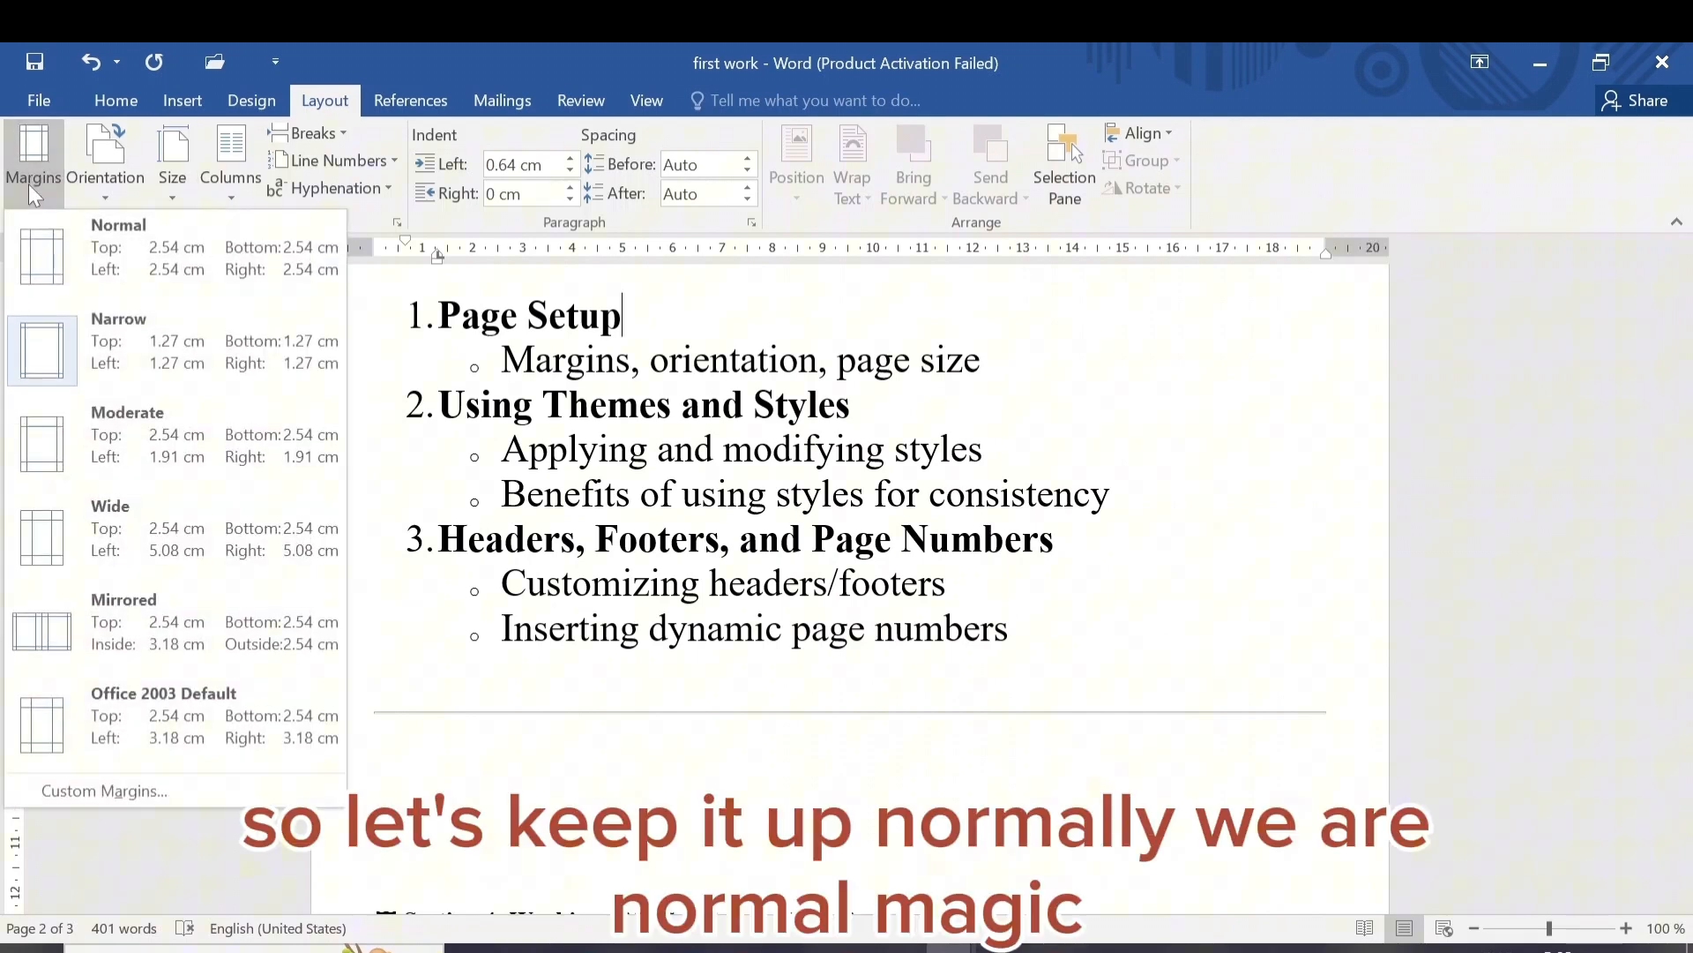
{"action": "left_click", "coordinate": [48, 258]}
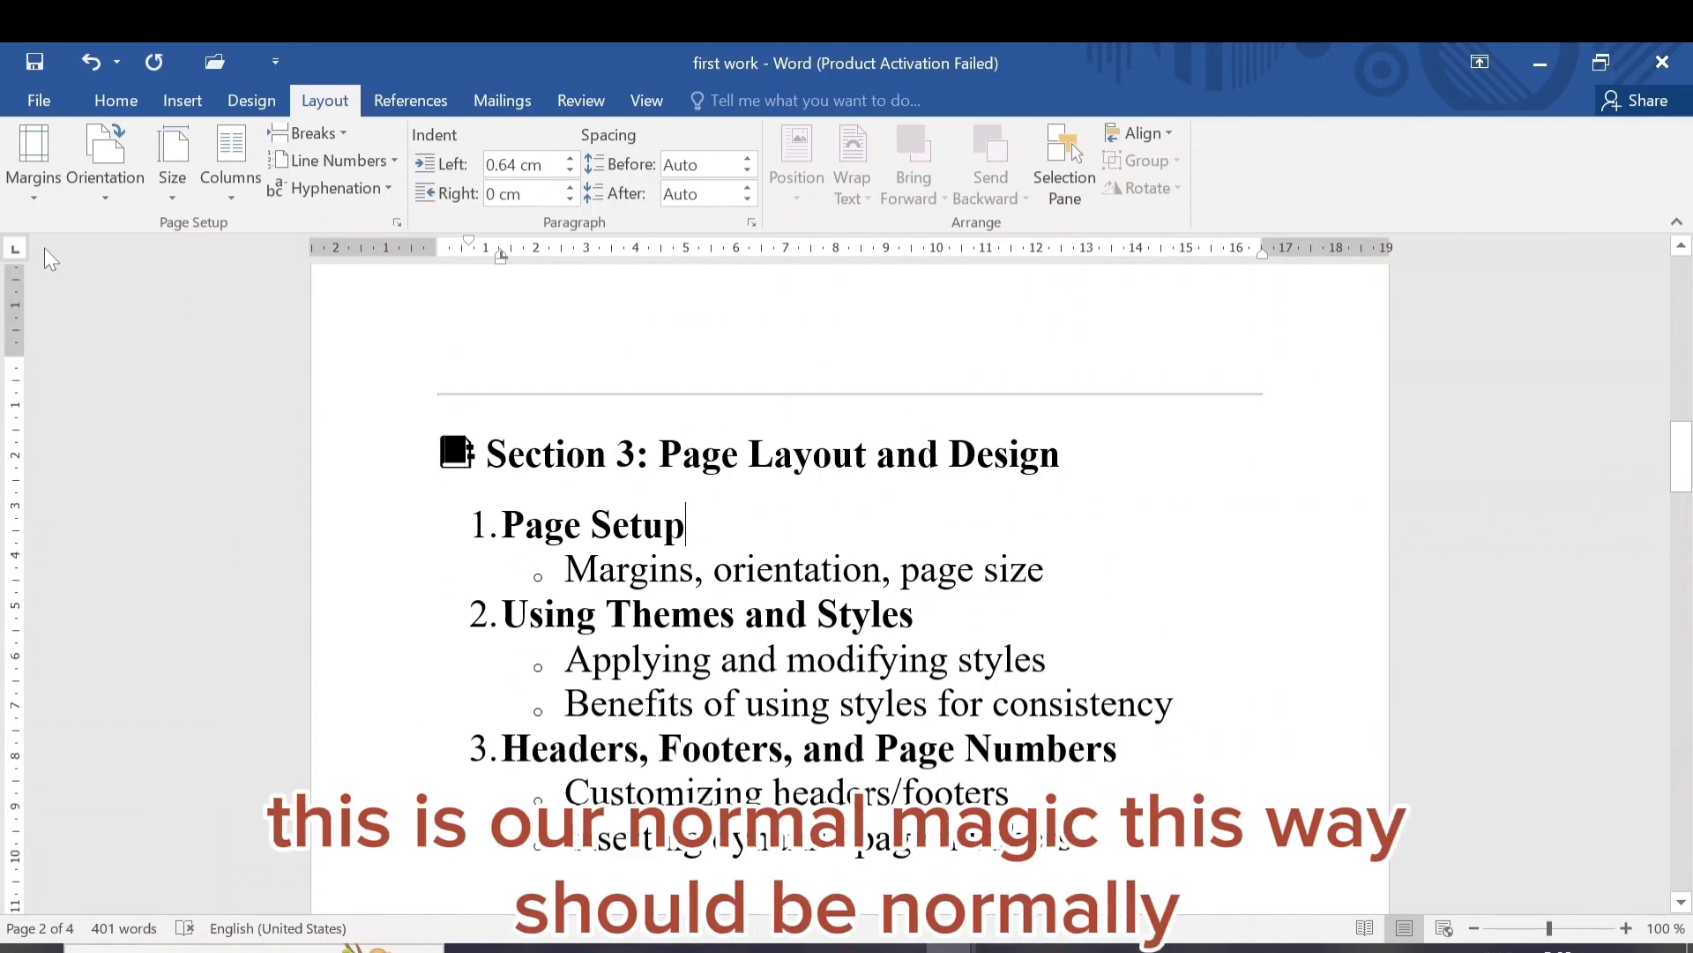
Step: Apply the Moderate margin preset and switch the document to Mirrored margins
{"action": "left_click", "coordinate": [39, 182]}
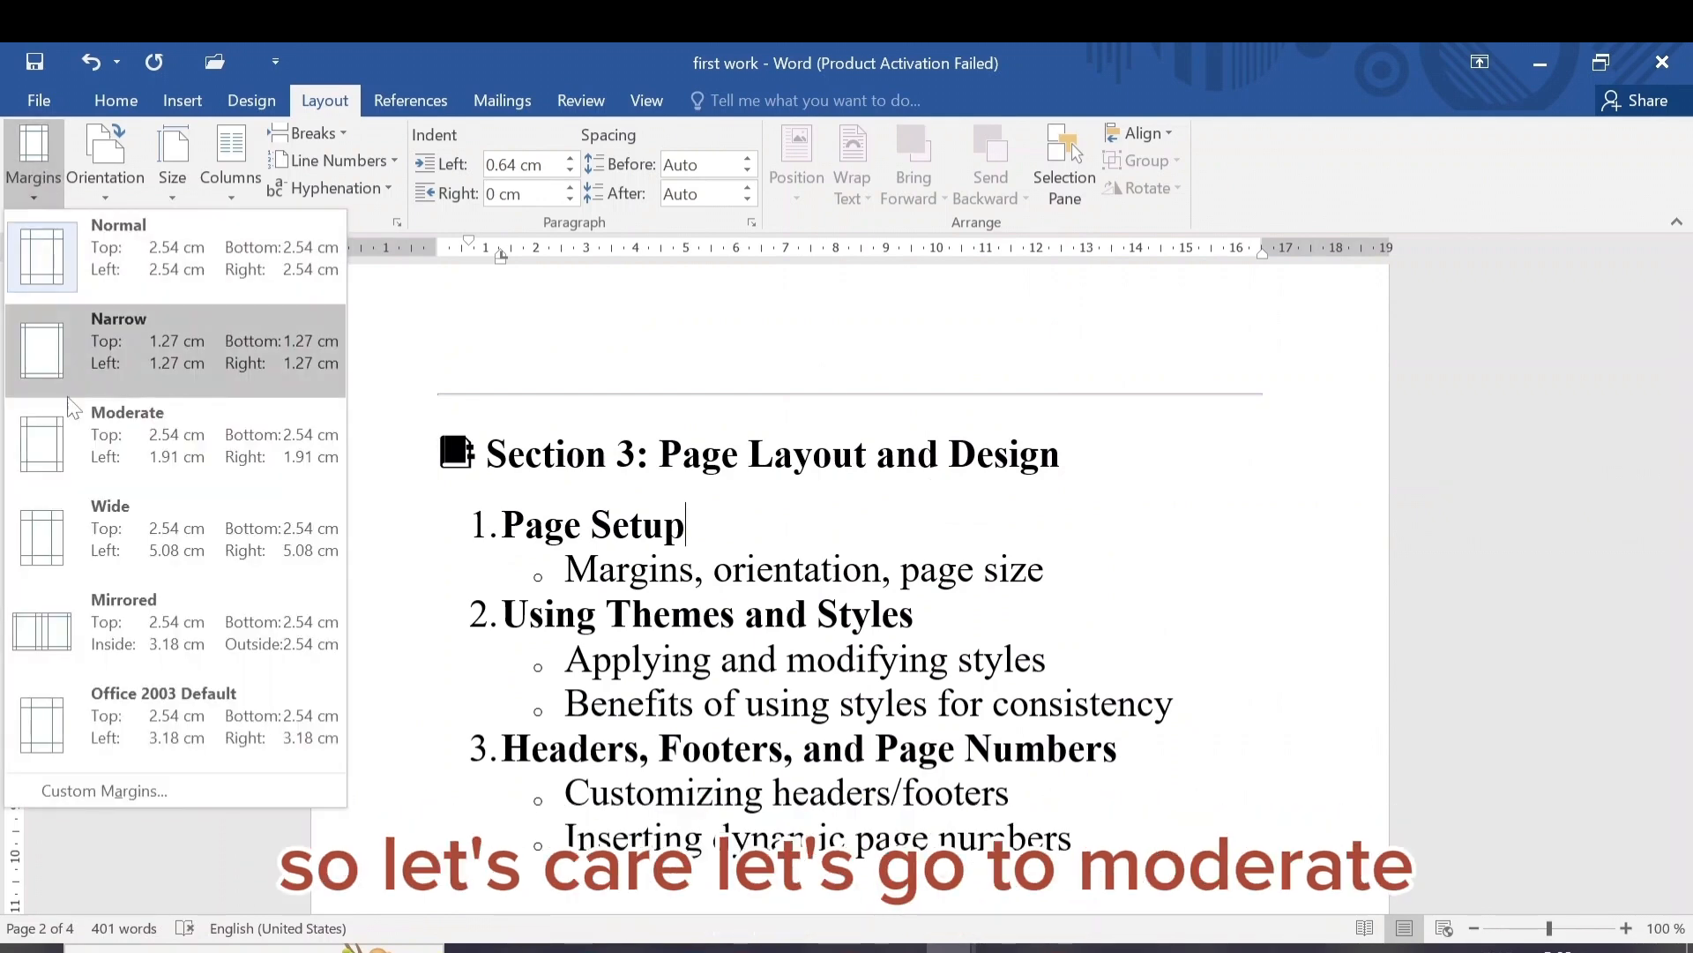
{"action": "left_click", "coordinate": [51, 443]}
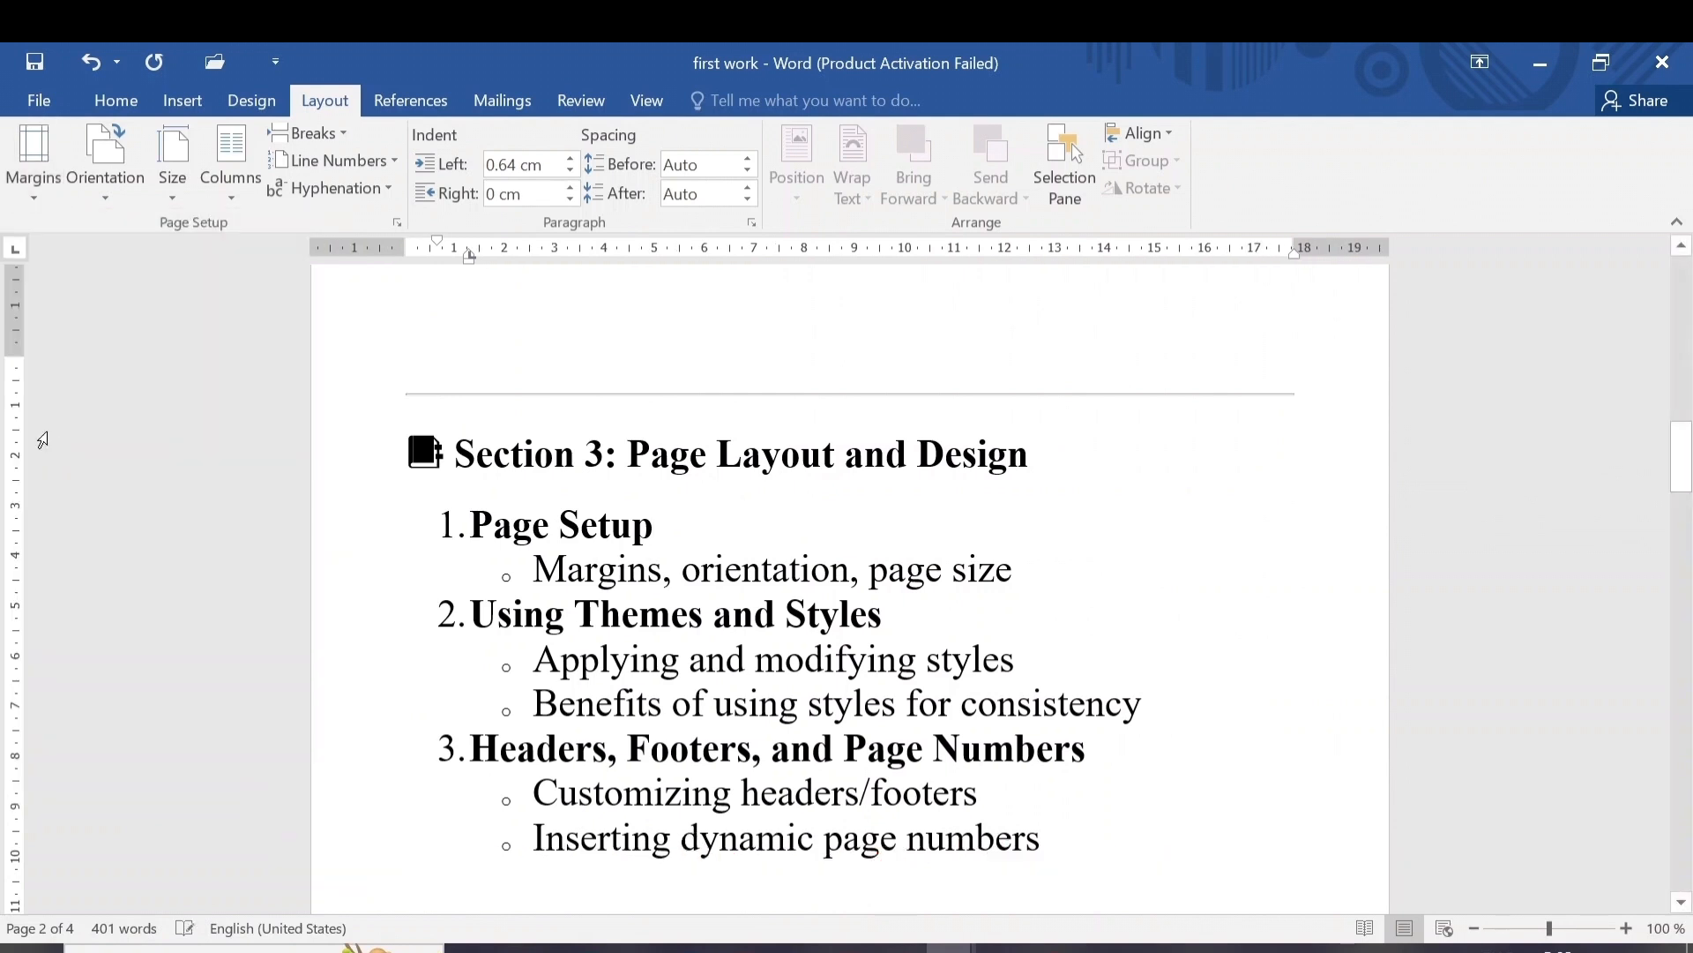
{"action": "left_click", "coordinate": [34, 163]}
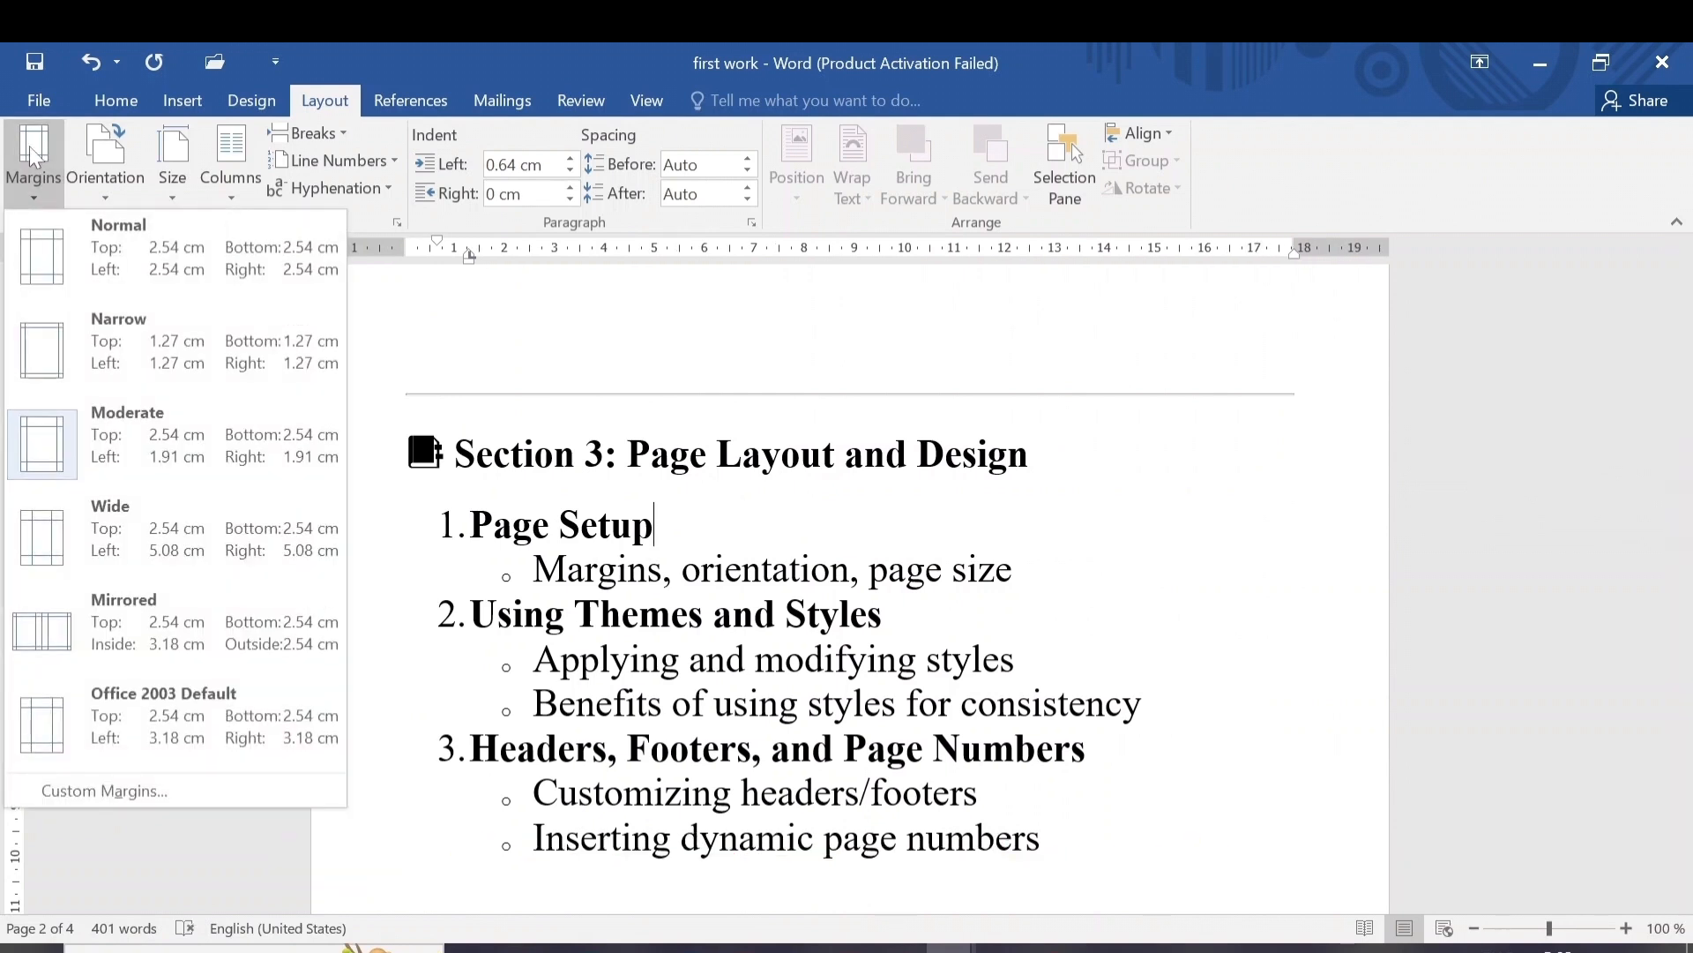
{"action": "left_click", "coordinate": [35, 641]}
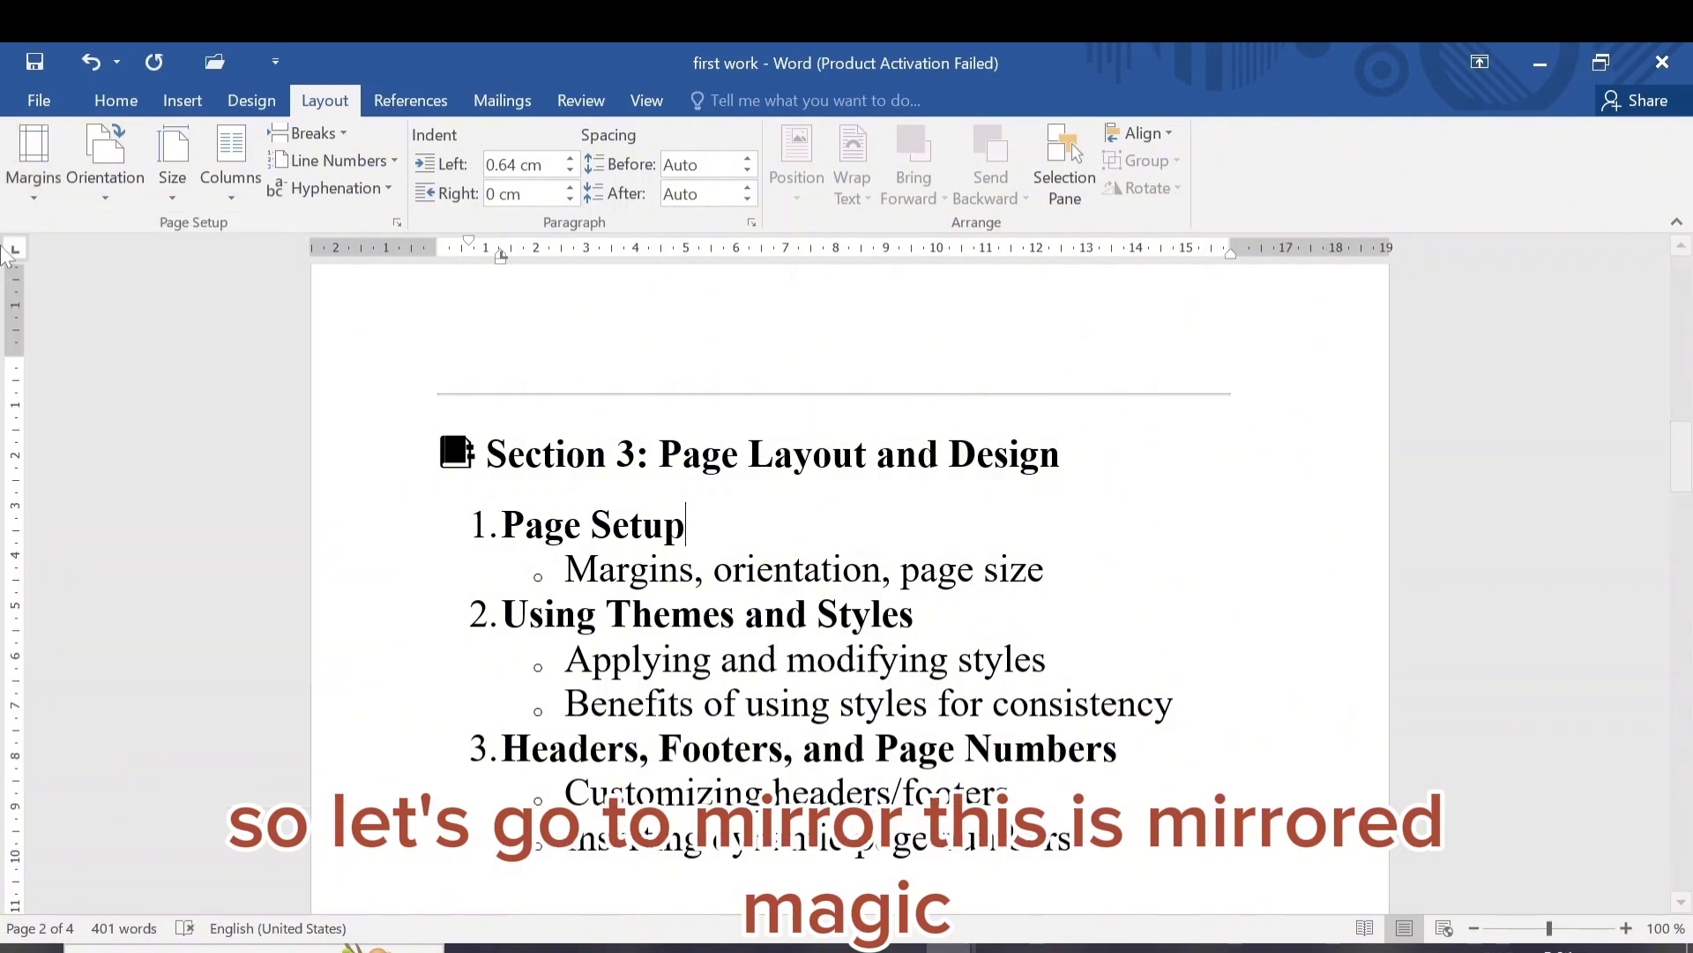
Step: Restore the Normal margins and reduce both side margins on the ruler to widen the text area to about 17.8 cm
{"action": "left_click", "coordinate": [33, 163]}
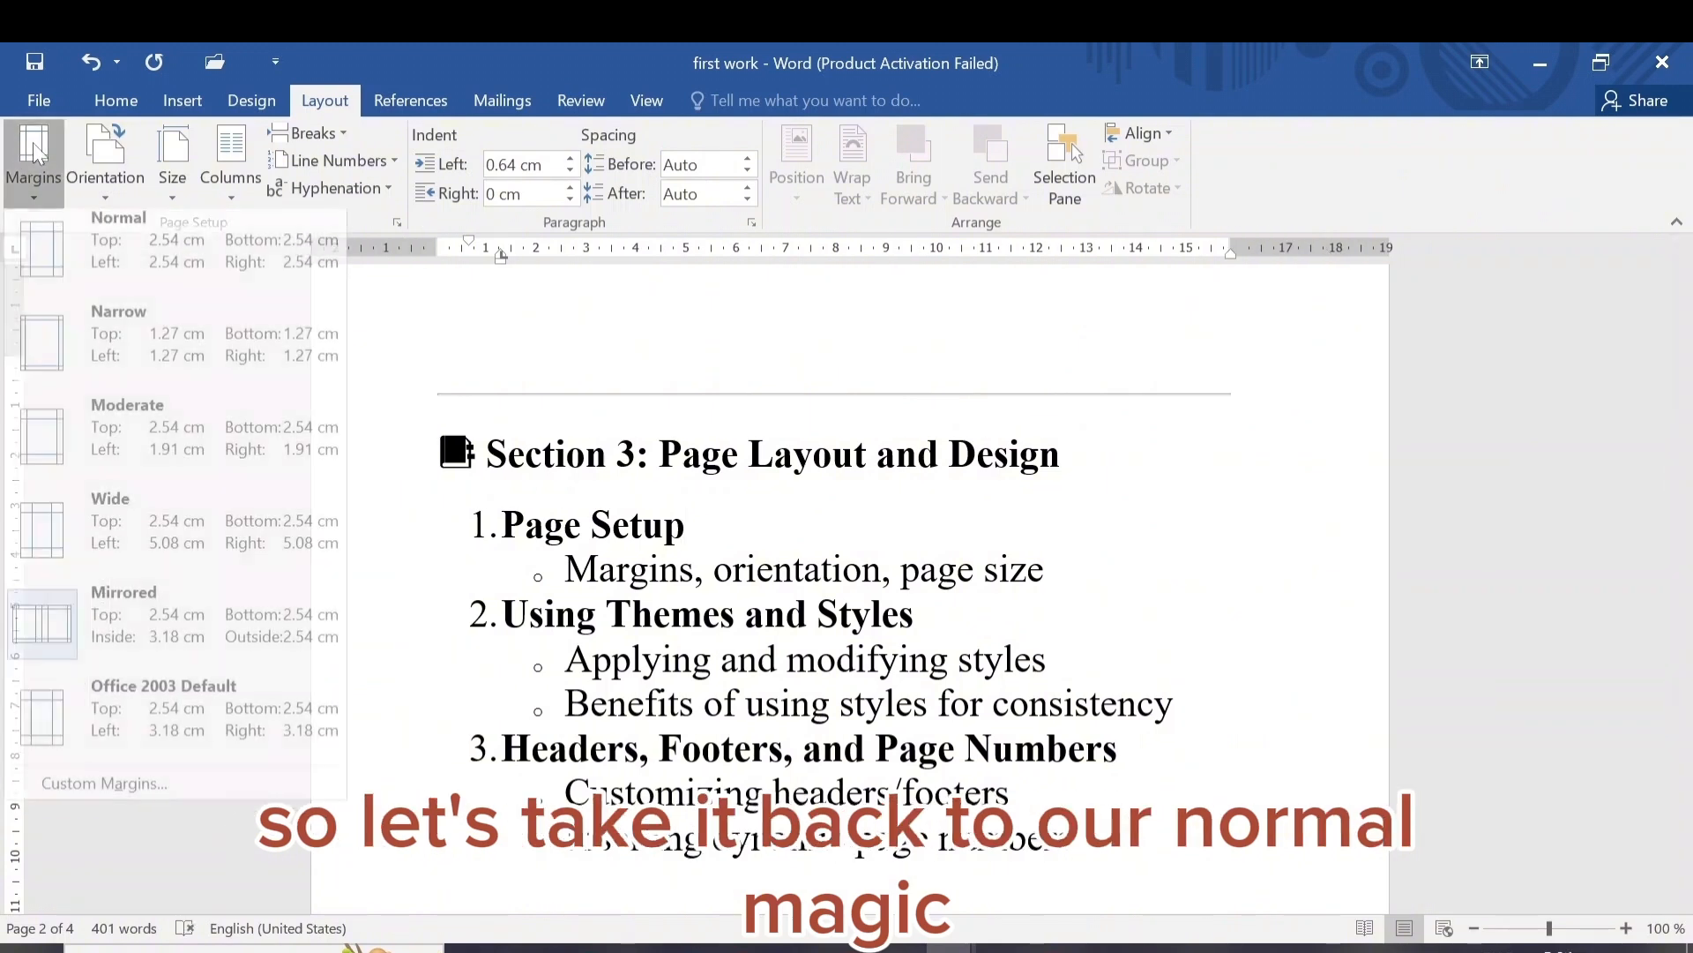
{"action": "left_click", "coordinate": [77, 261]}
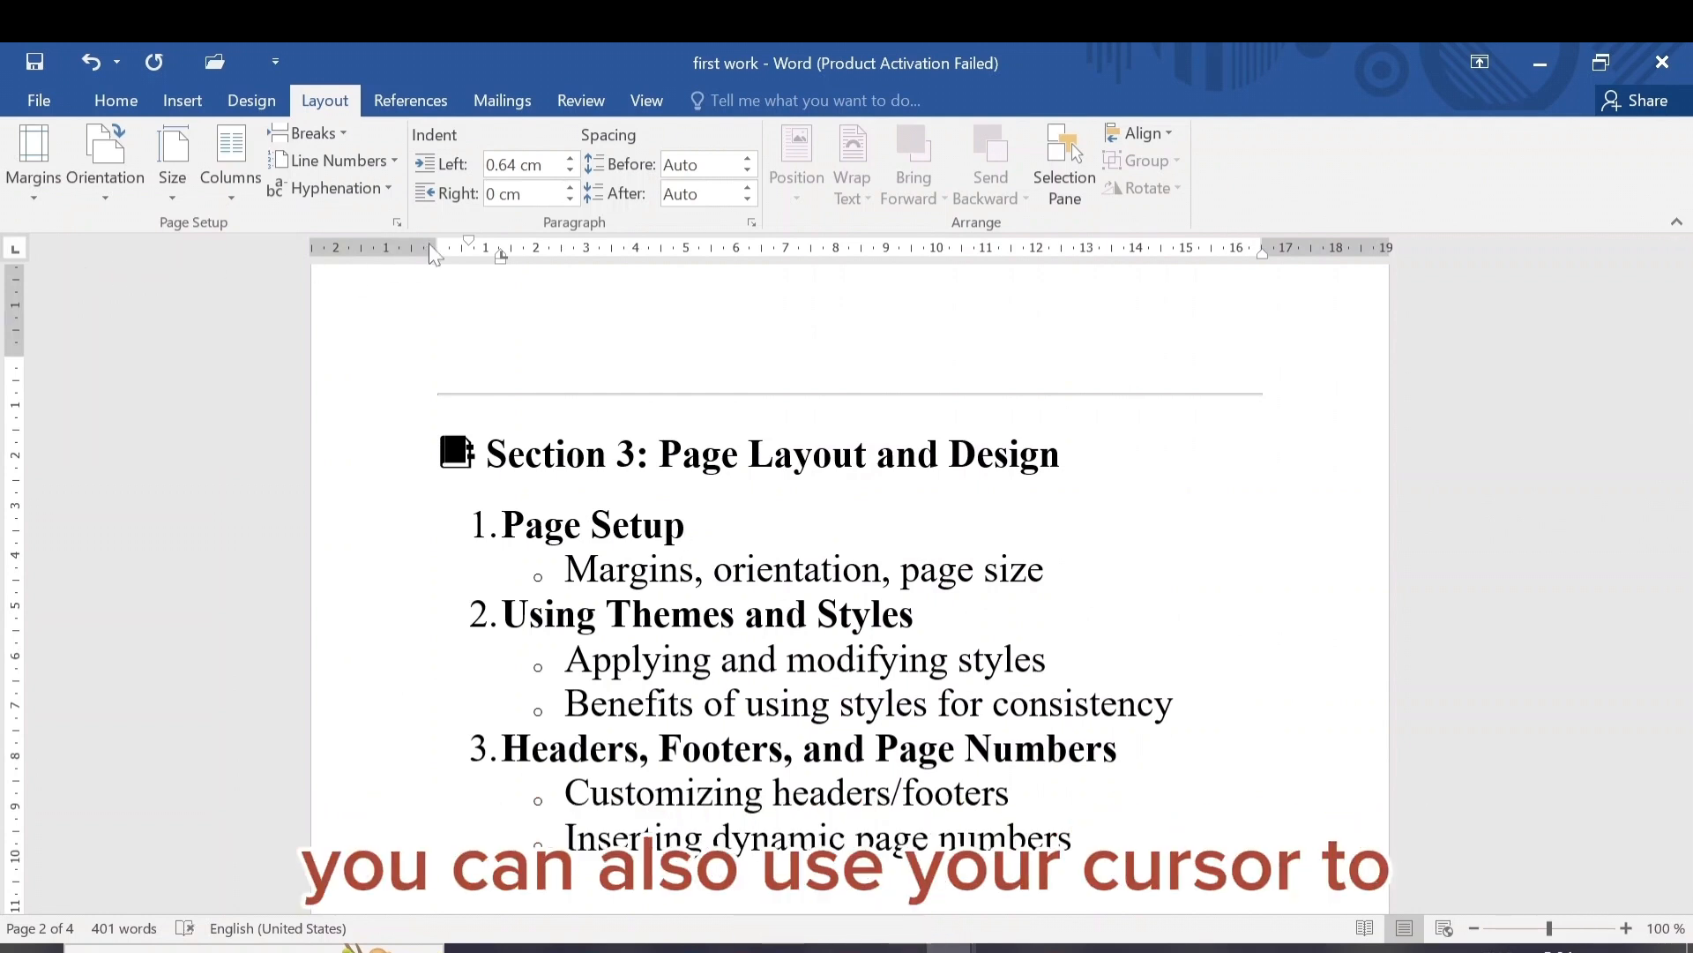
{"action": "left_click_drag", "start_coordinate": [432, 244], "coordinate": [416, 250]}
{"action": "left_click_drag", "start_coordinate": [1266, 238], "coordinate": [1311, 255]}
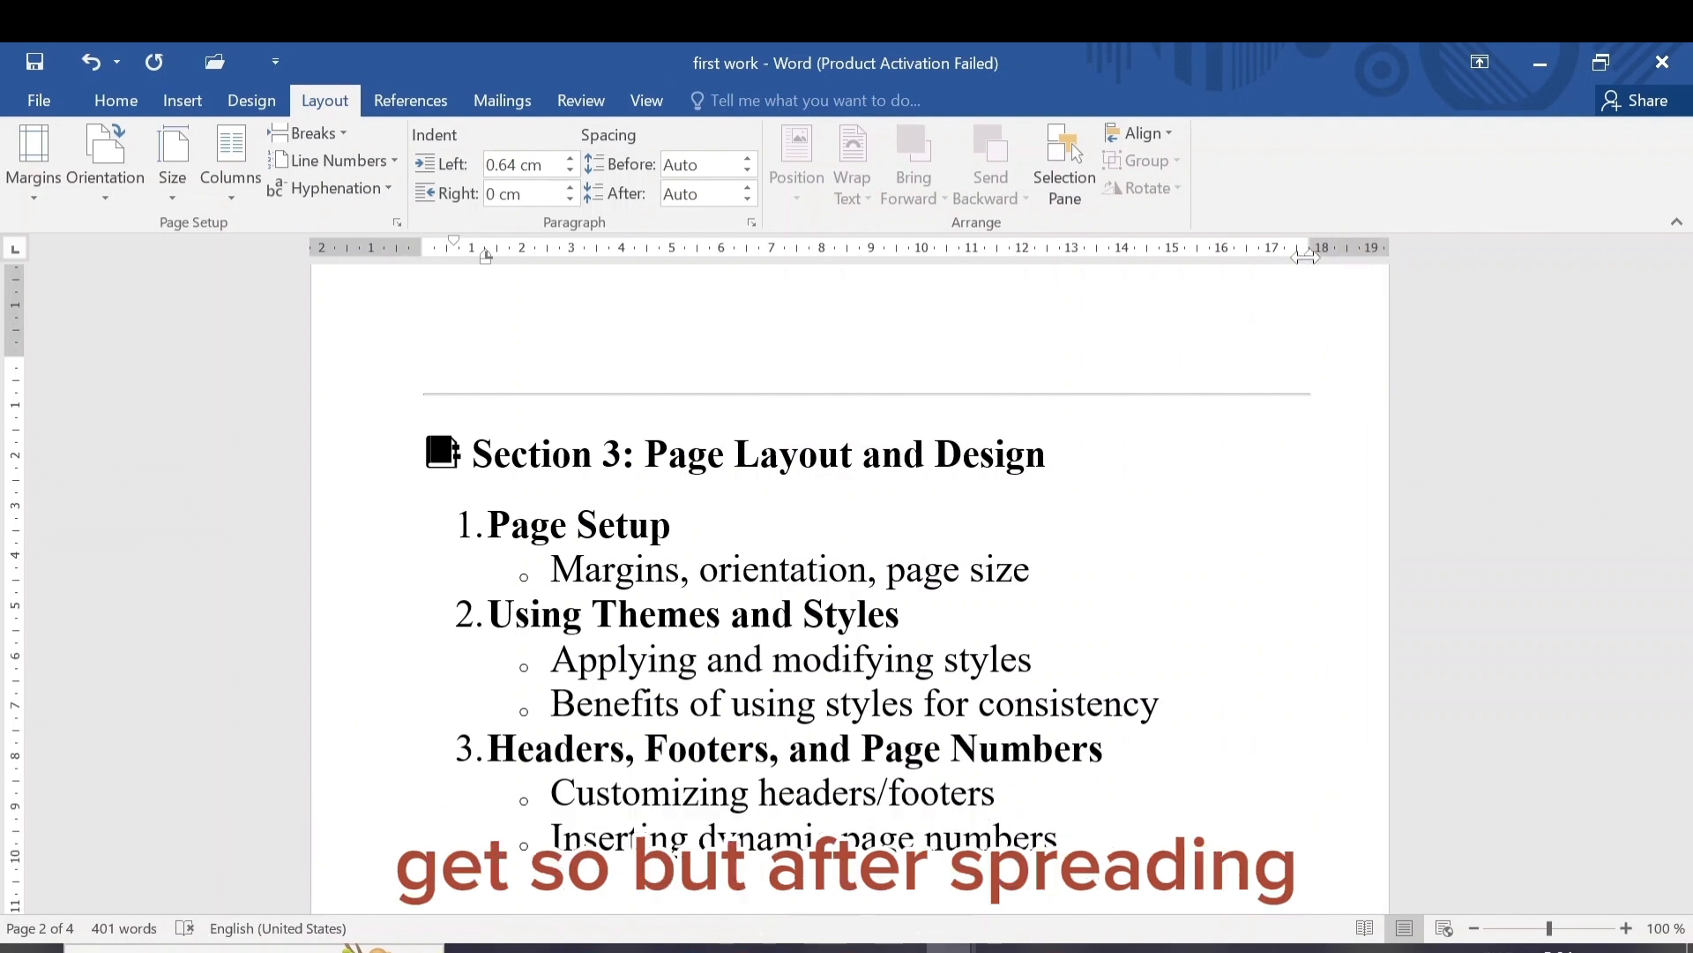
Step: Replace the custom margins with the Normal preset of 2.54 cm on all sides
{"action": "left_click", "coordinate": [24, 176]}
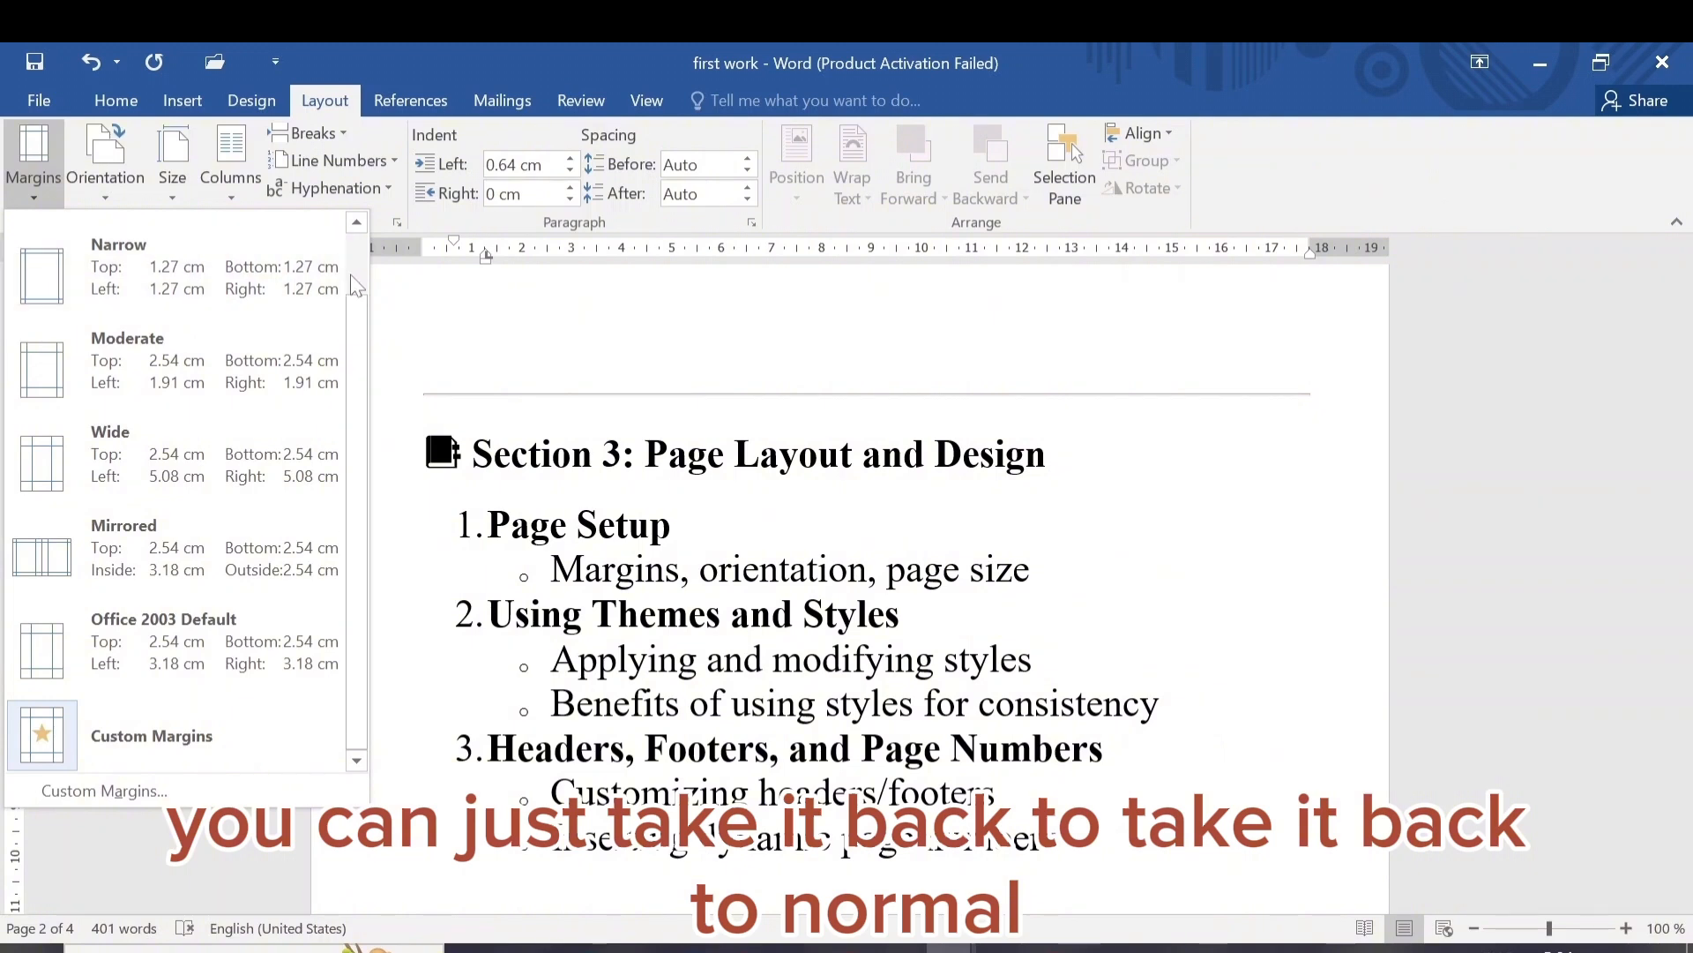
{"action": "scroll", "coordinate": [353, 283], "scroll_direction": "up", "scroll_amount": 1}
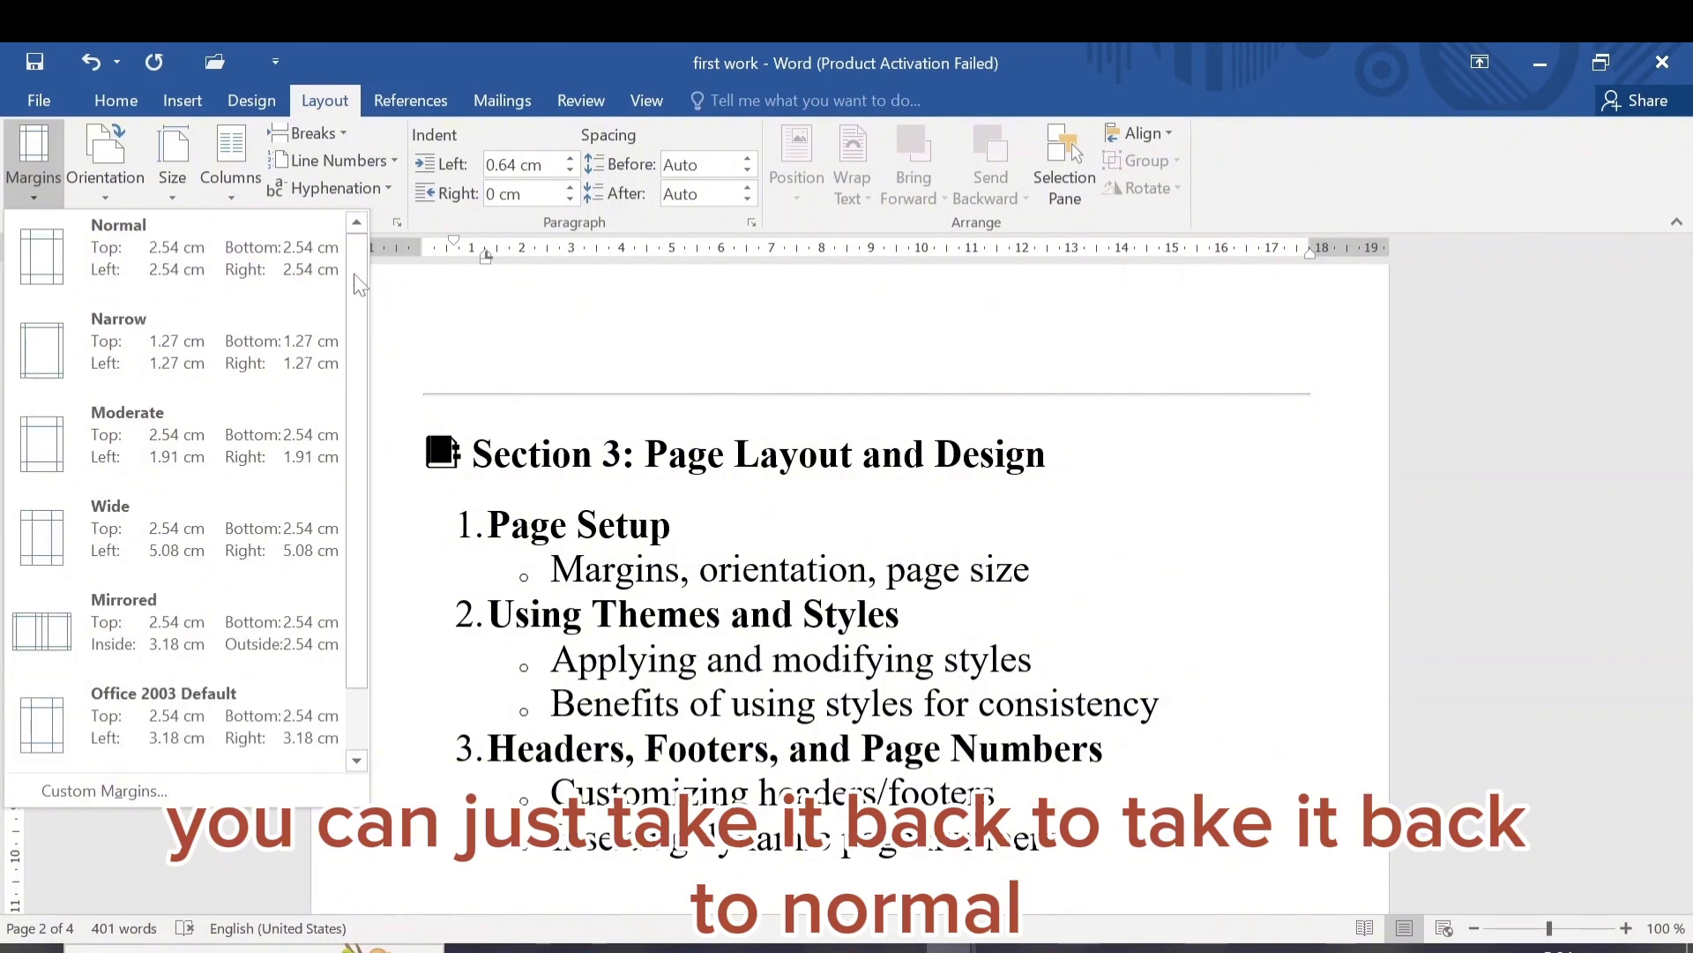
{"action": "left_click", "coordinate": [67, 266]}
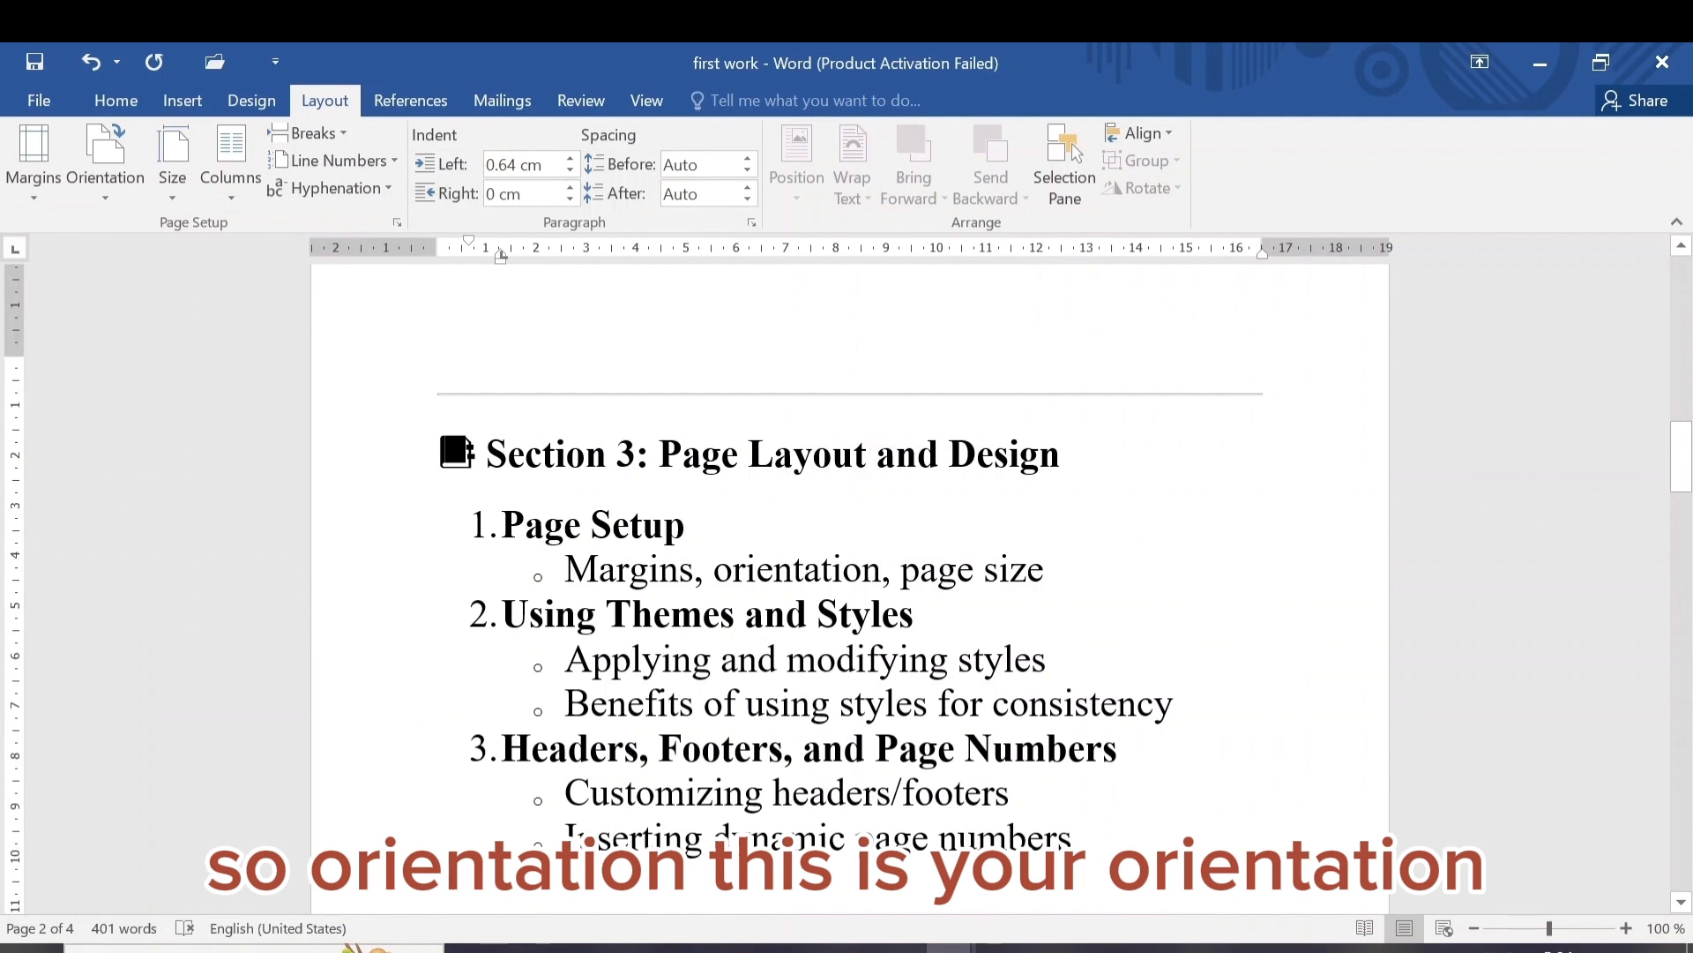
Step: Change the page orientation to Landscape and look through the rearranged pages
{"action": "left_click", "coordinate": [102, 193]}
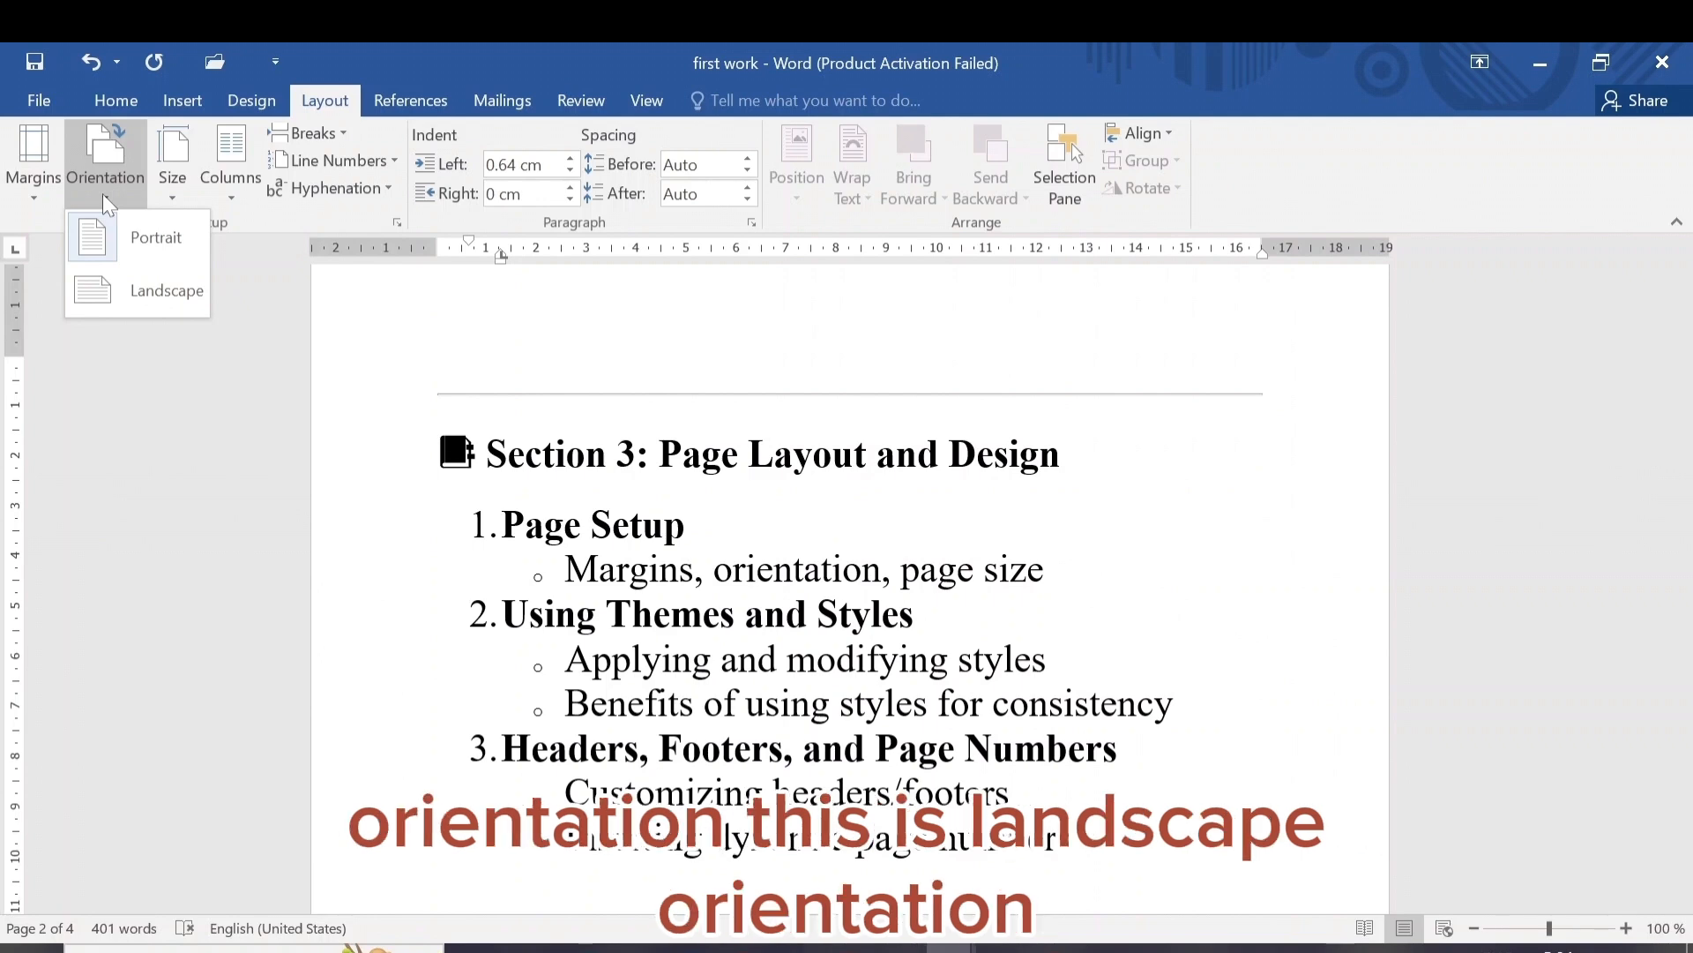
{"action": "left_click", "coordinate": [139, 292]}
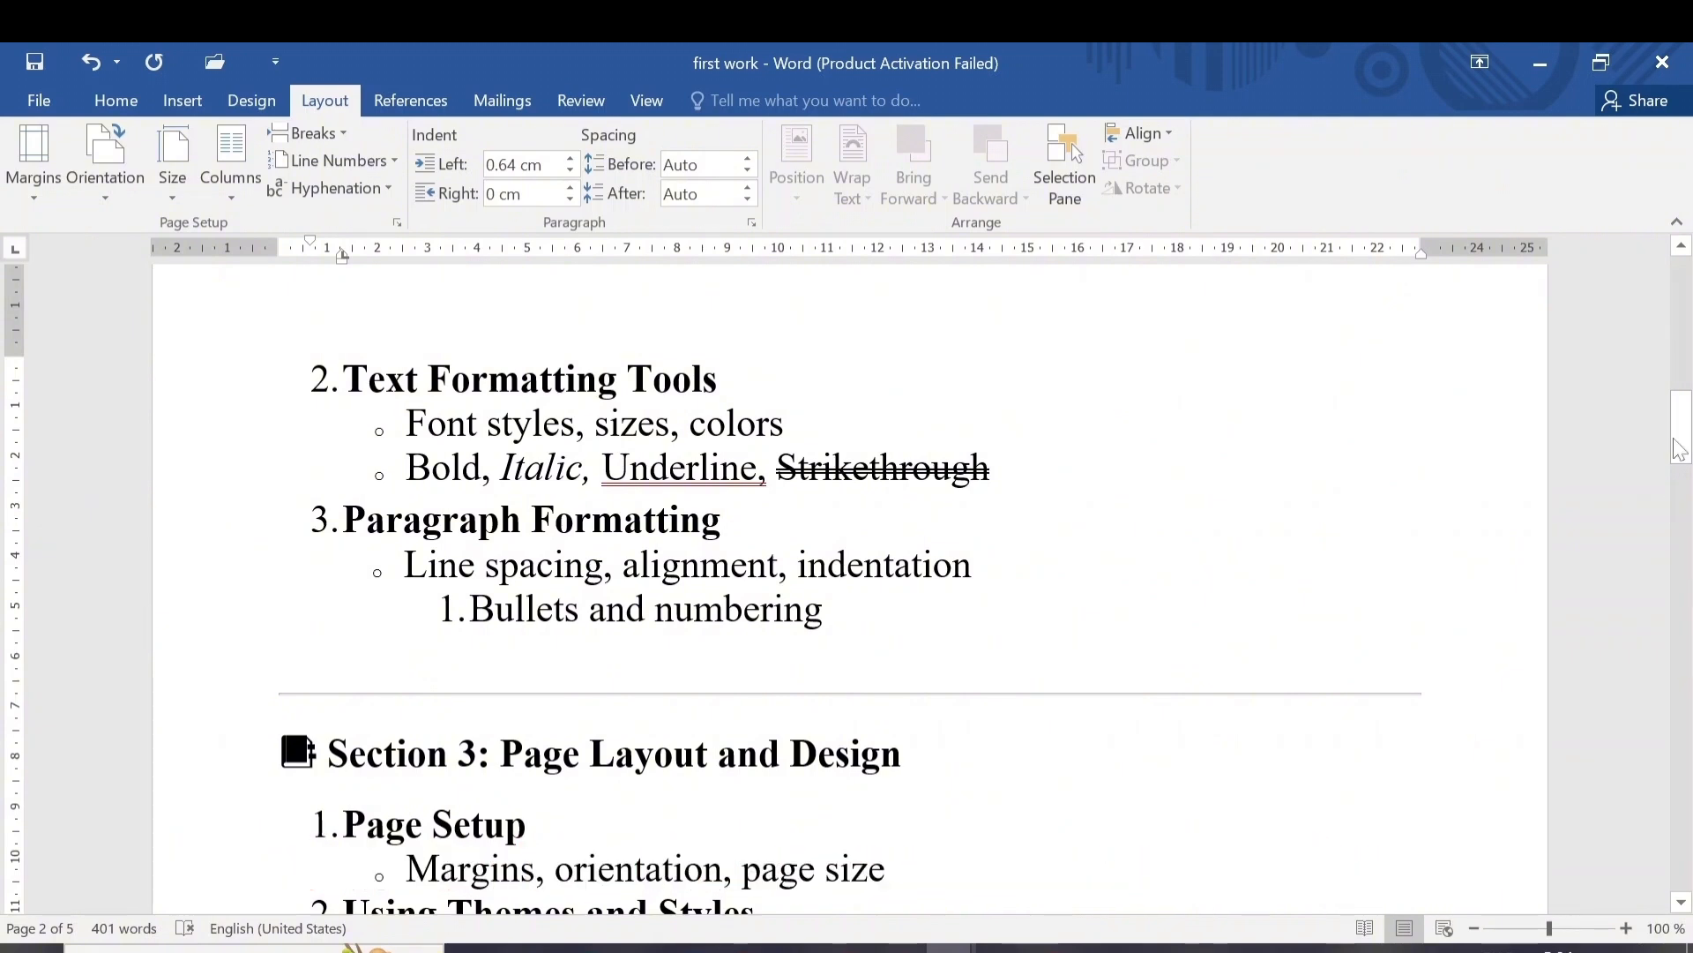
{"action": "left_click_drag", "start_coordinate": [1684, 439], "coordinate": [1687, 493]}
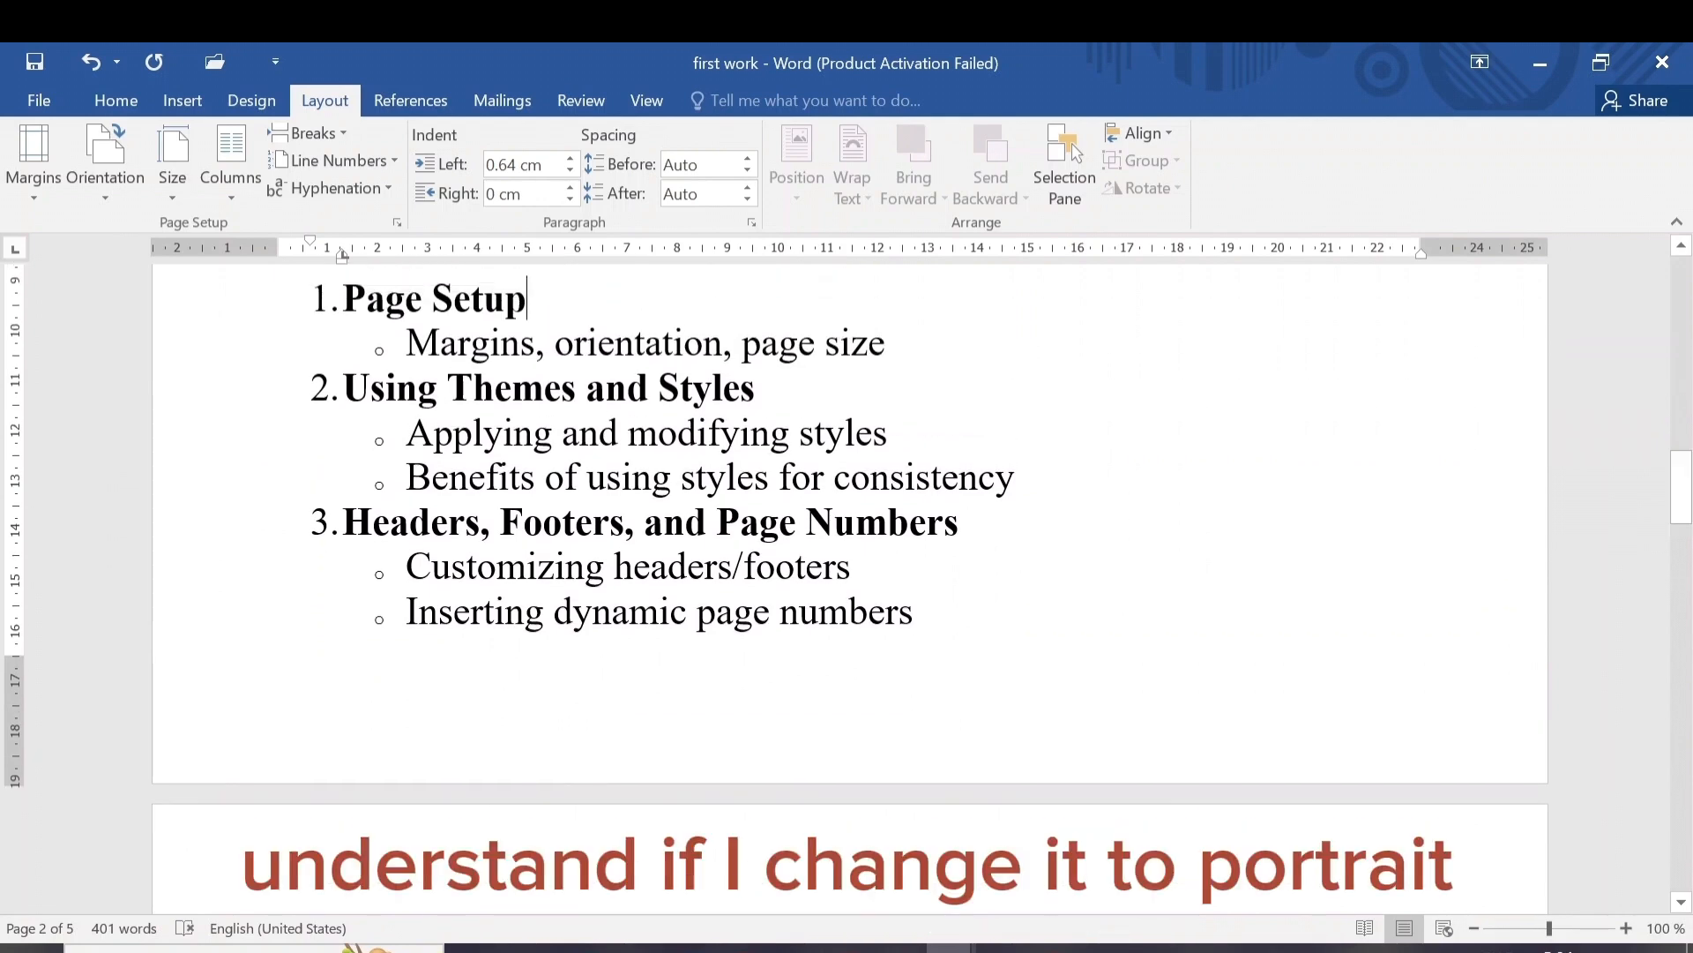
Step: Set the page orientation back to Portrait and look at the page edges around Section 5
{"action": "left_click", "coordinate": [98, 193]}
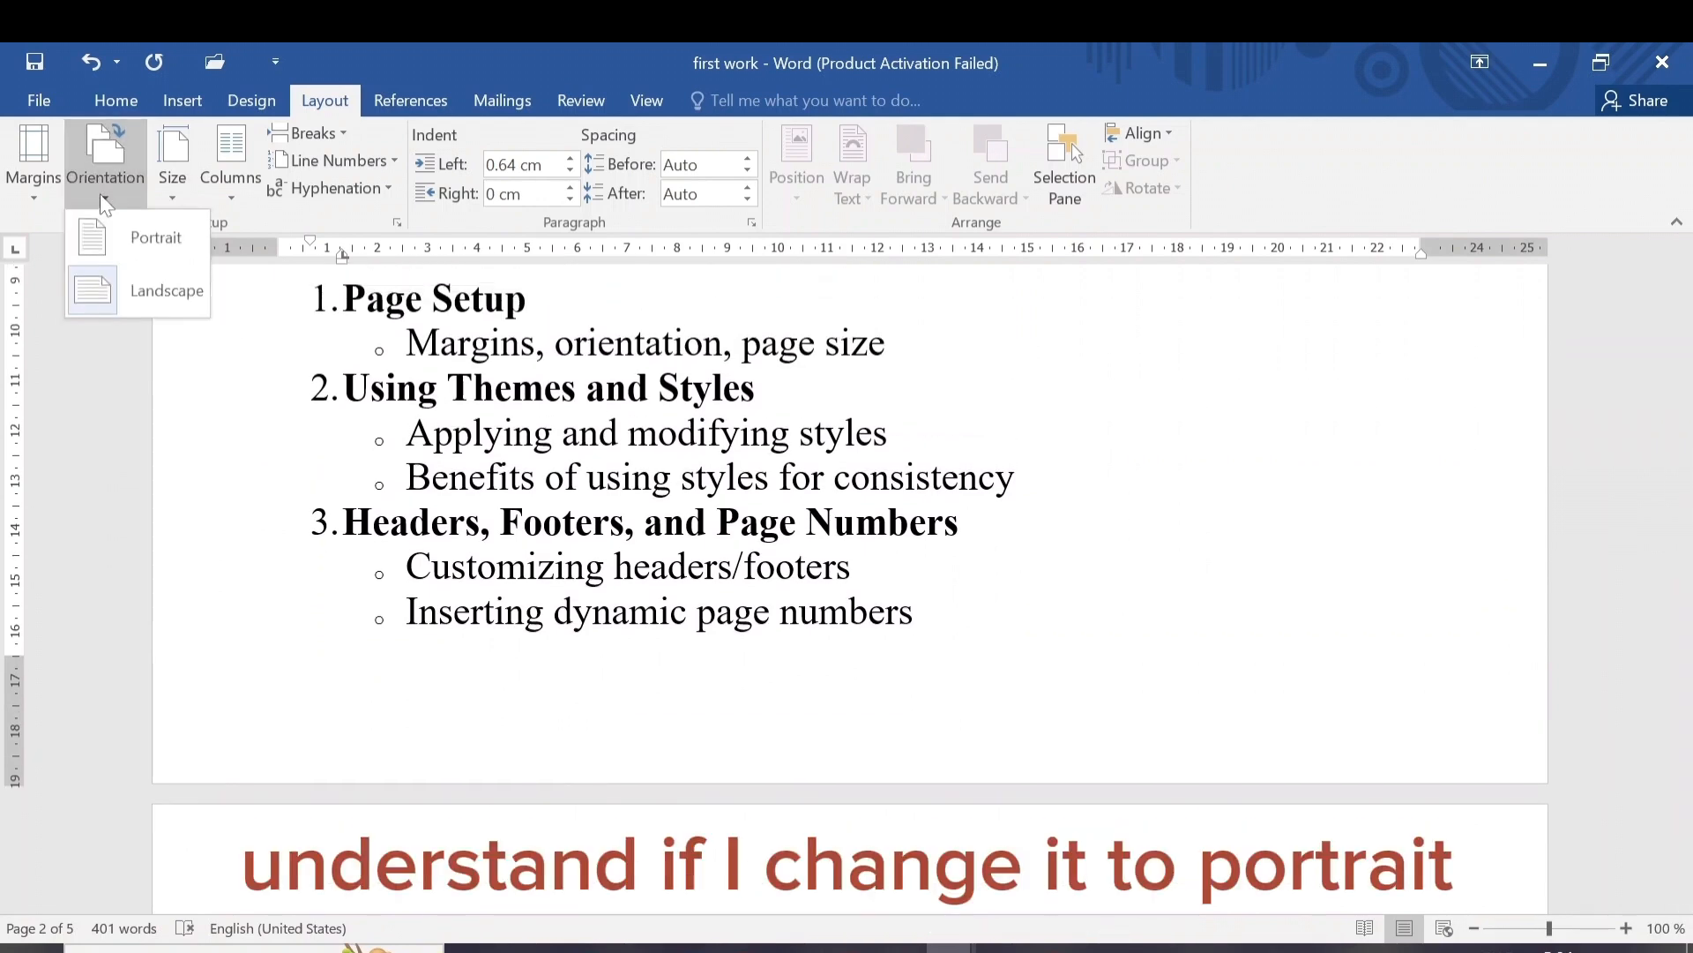
{"action": "left_click", "coordinate": [132, 235]}
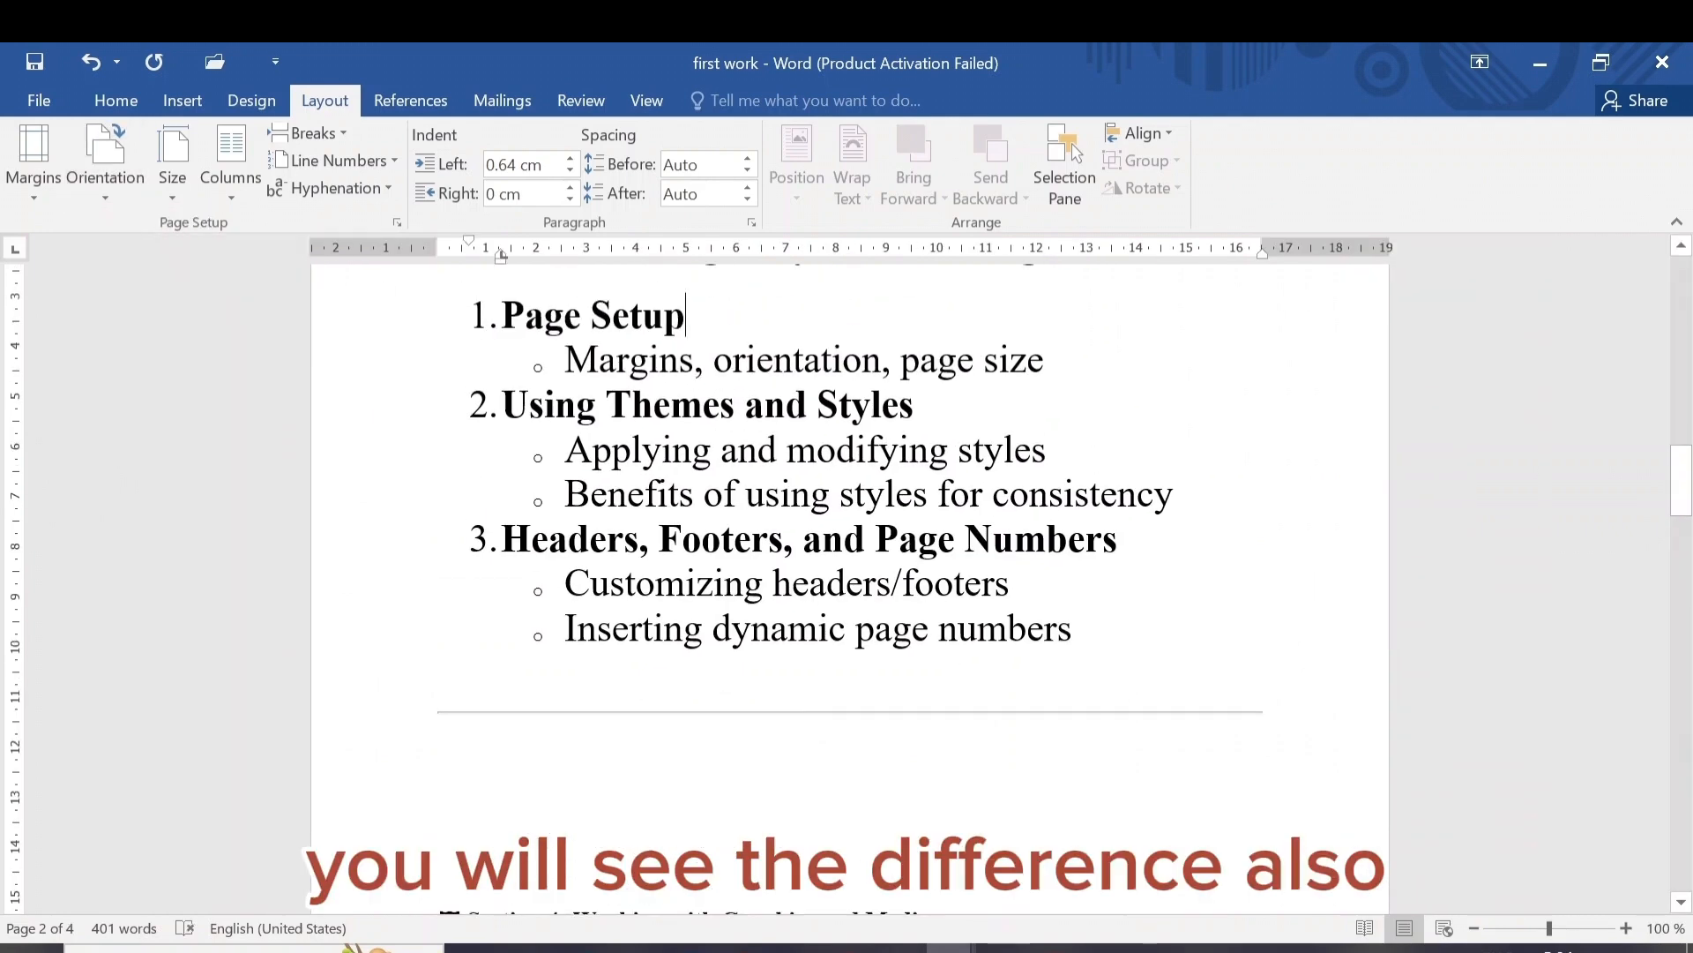
{"action": "left_click_drag", "start_coordinate": [1687, 494], "coordinate": [1687, 587]}
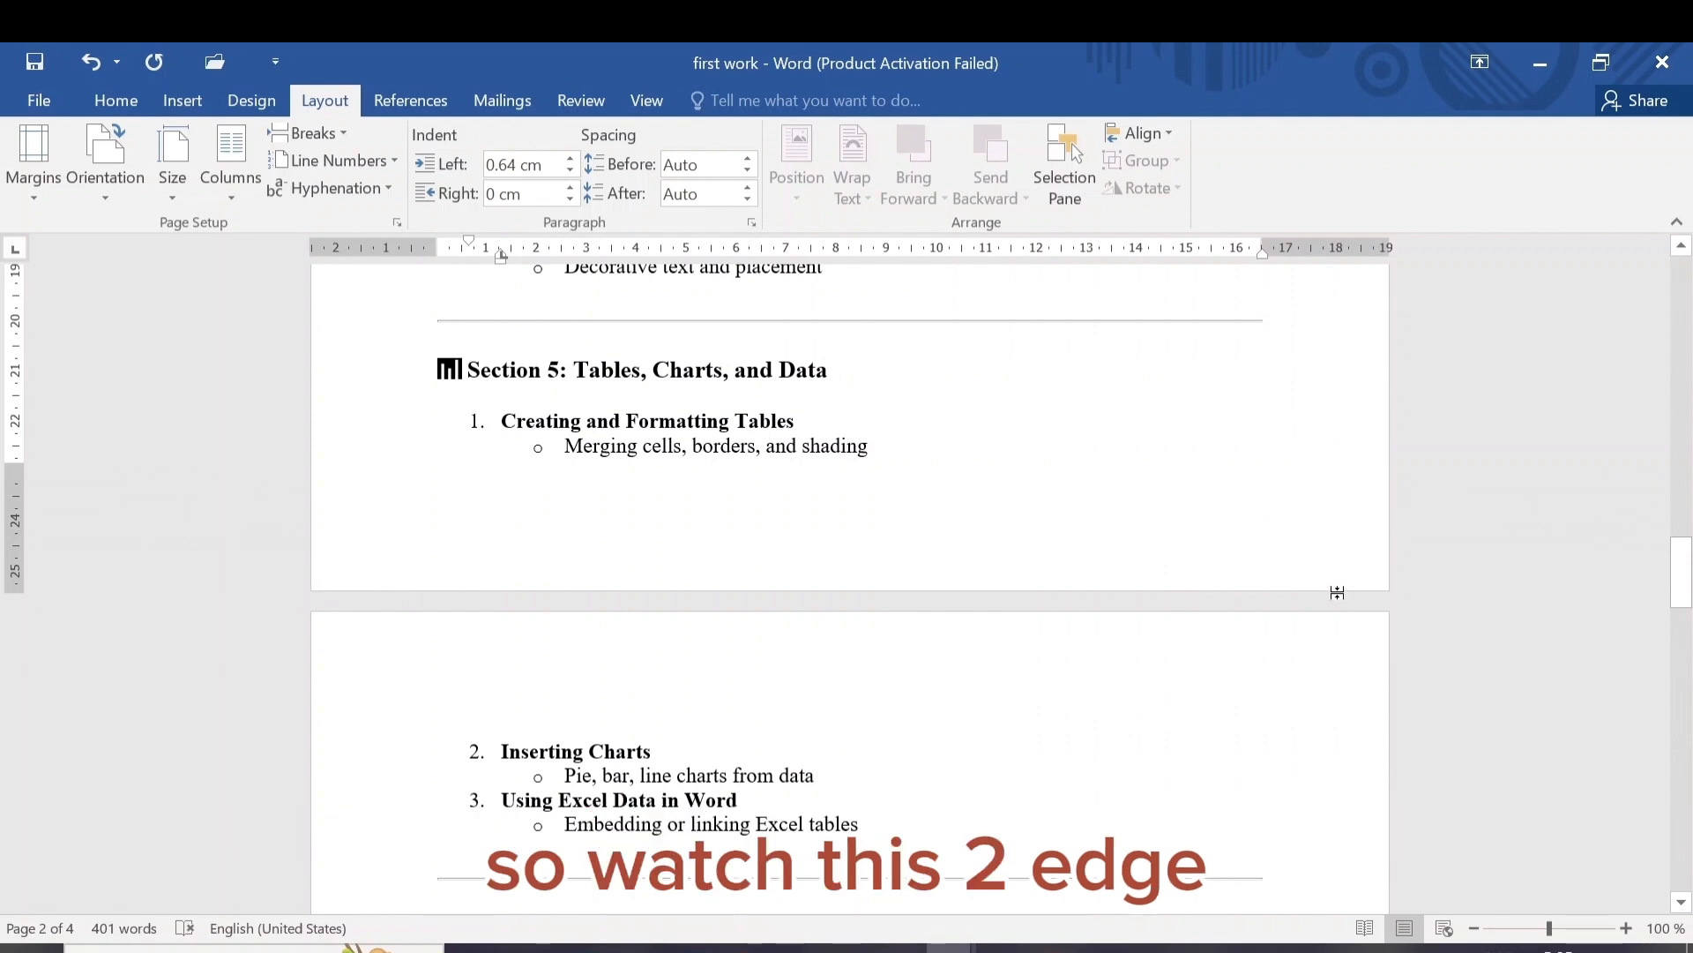
Step: Switch the pages to Landscape once more and return them to Portrait to compare the page widths
{"action": "left_click", "coordinate": [102, 187]}
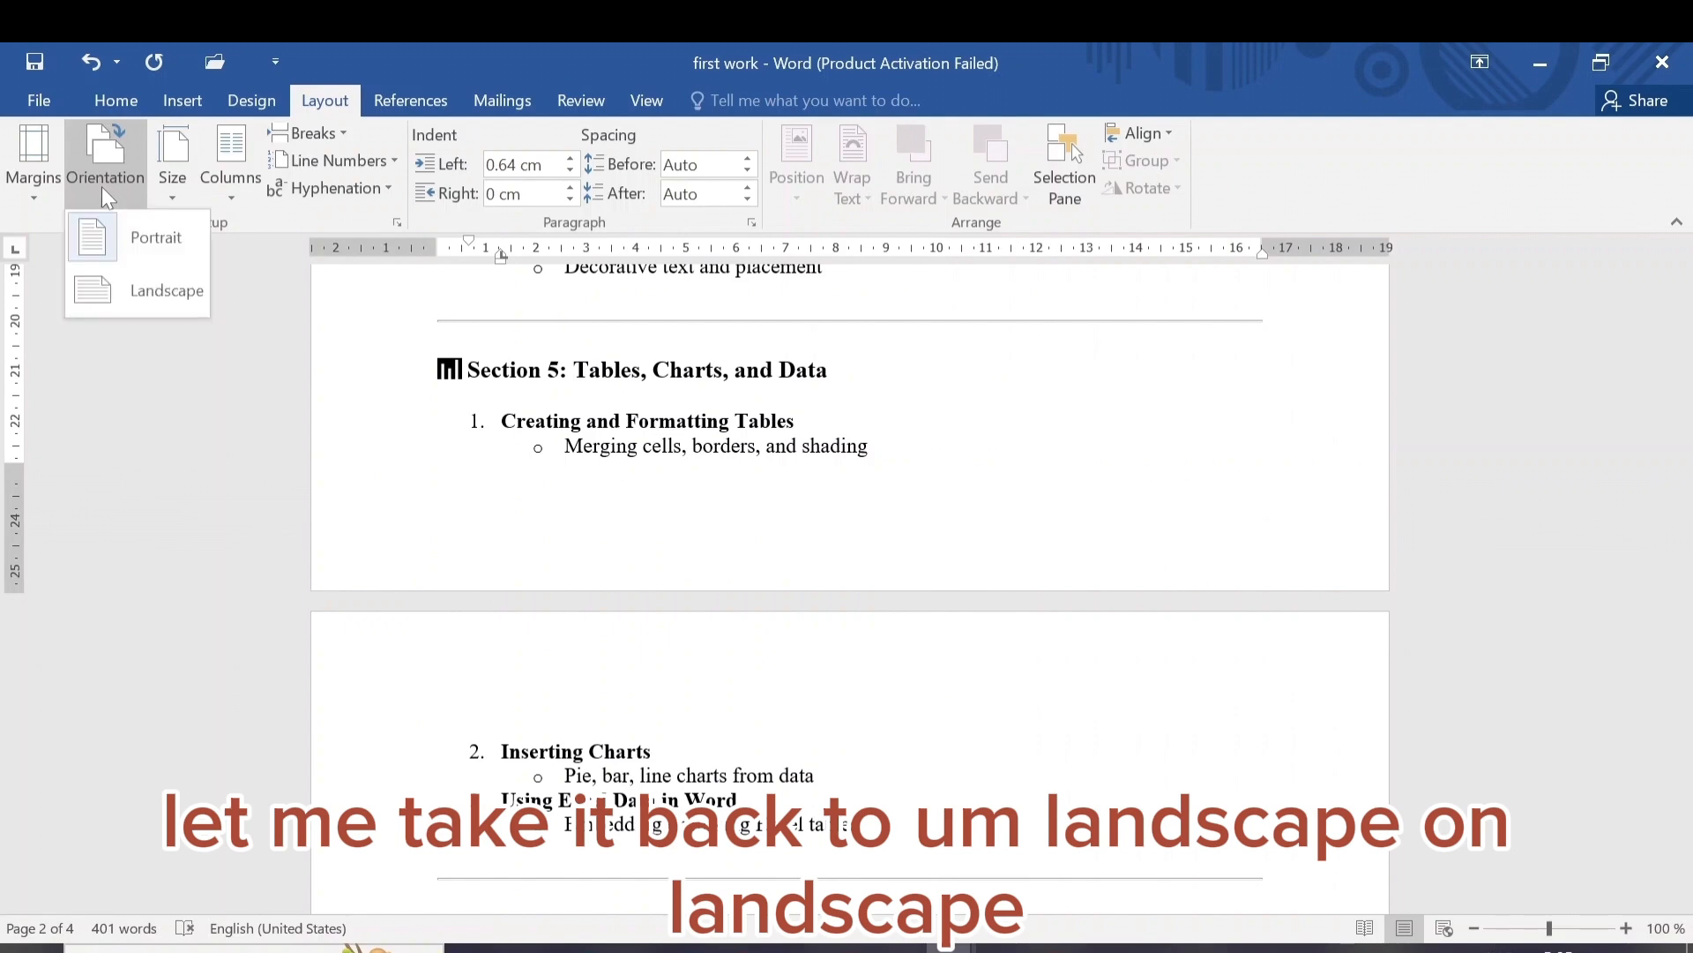
{"action": "left_click", "coordinate": [159, 292]}
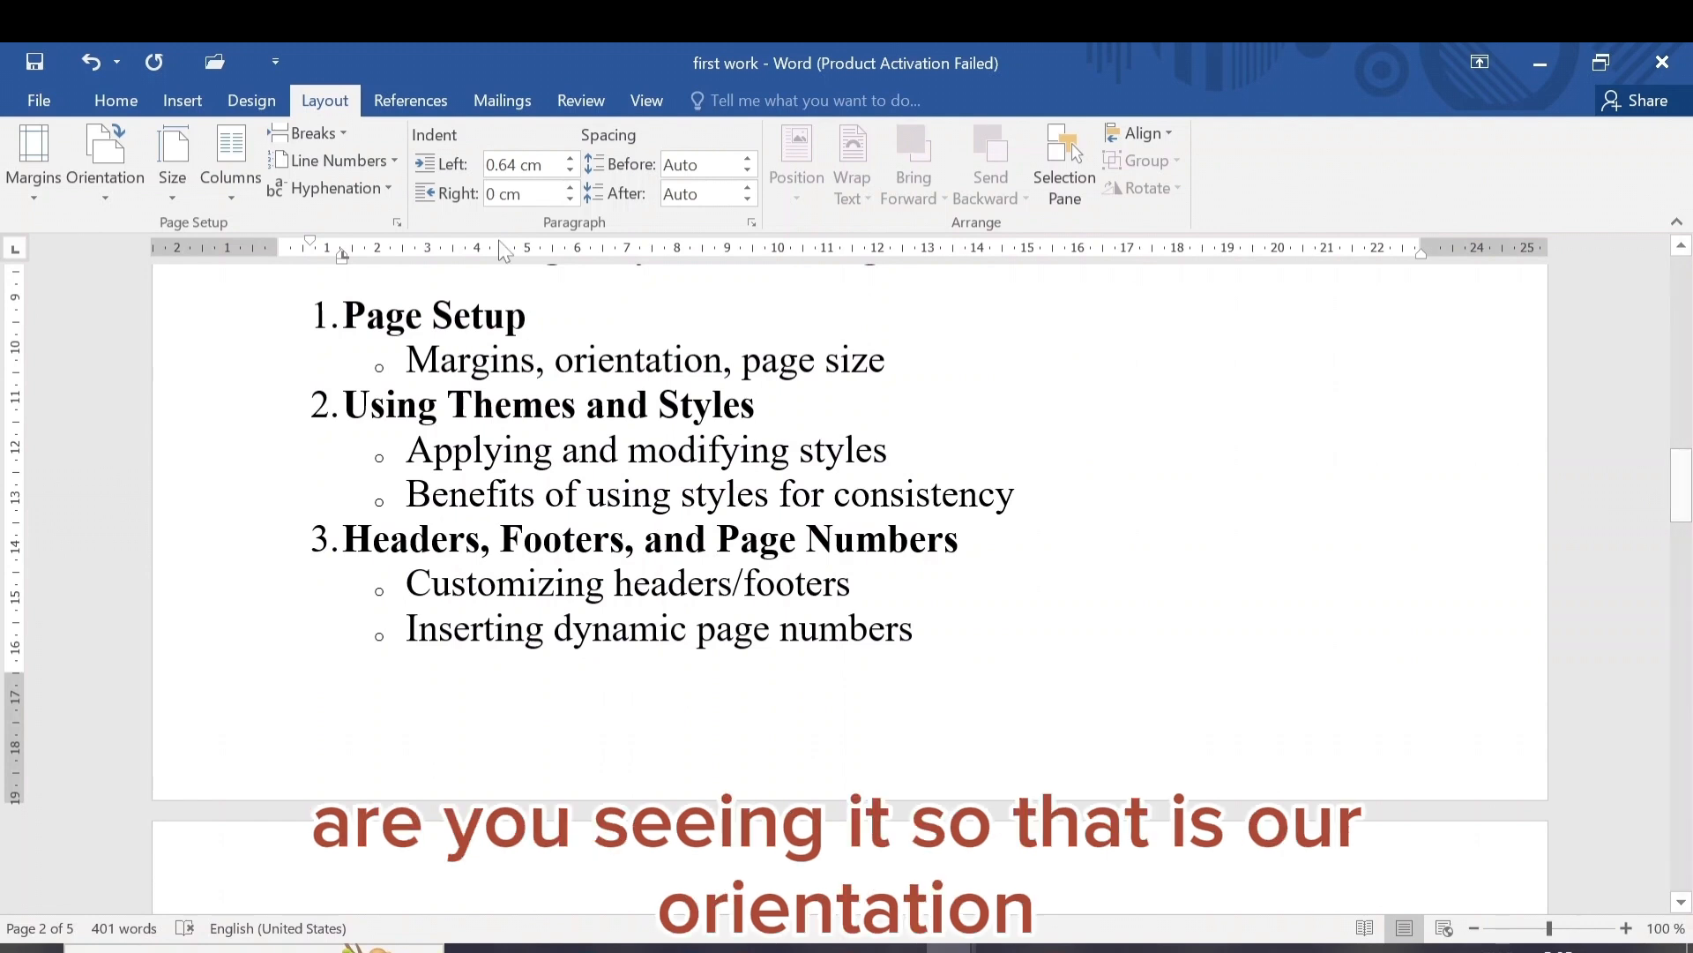
{"action": "left_click", "coordinate": [105, 192]}
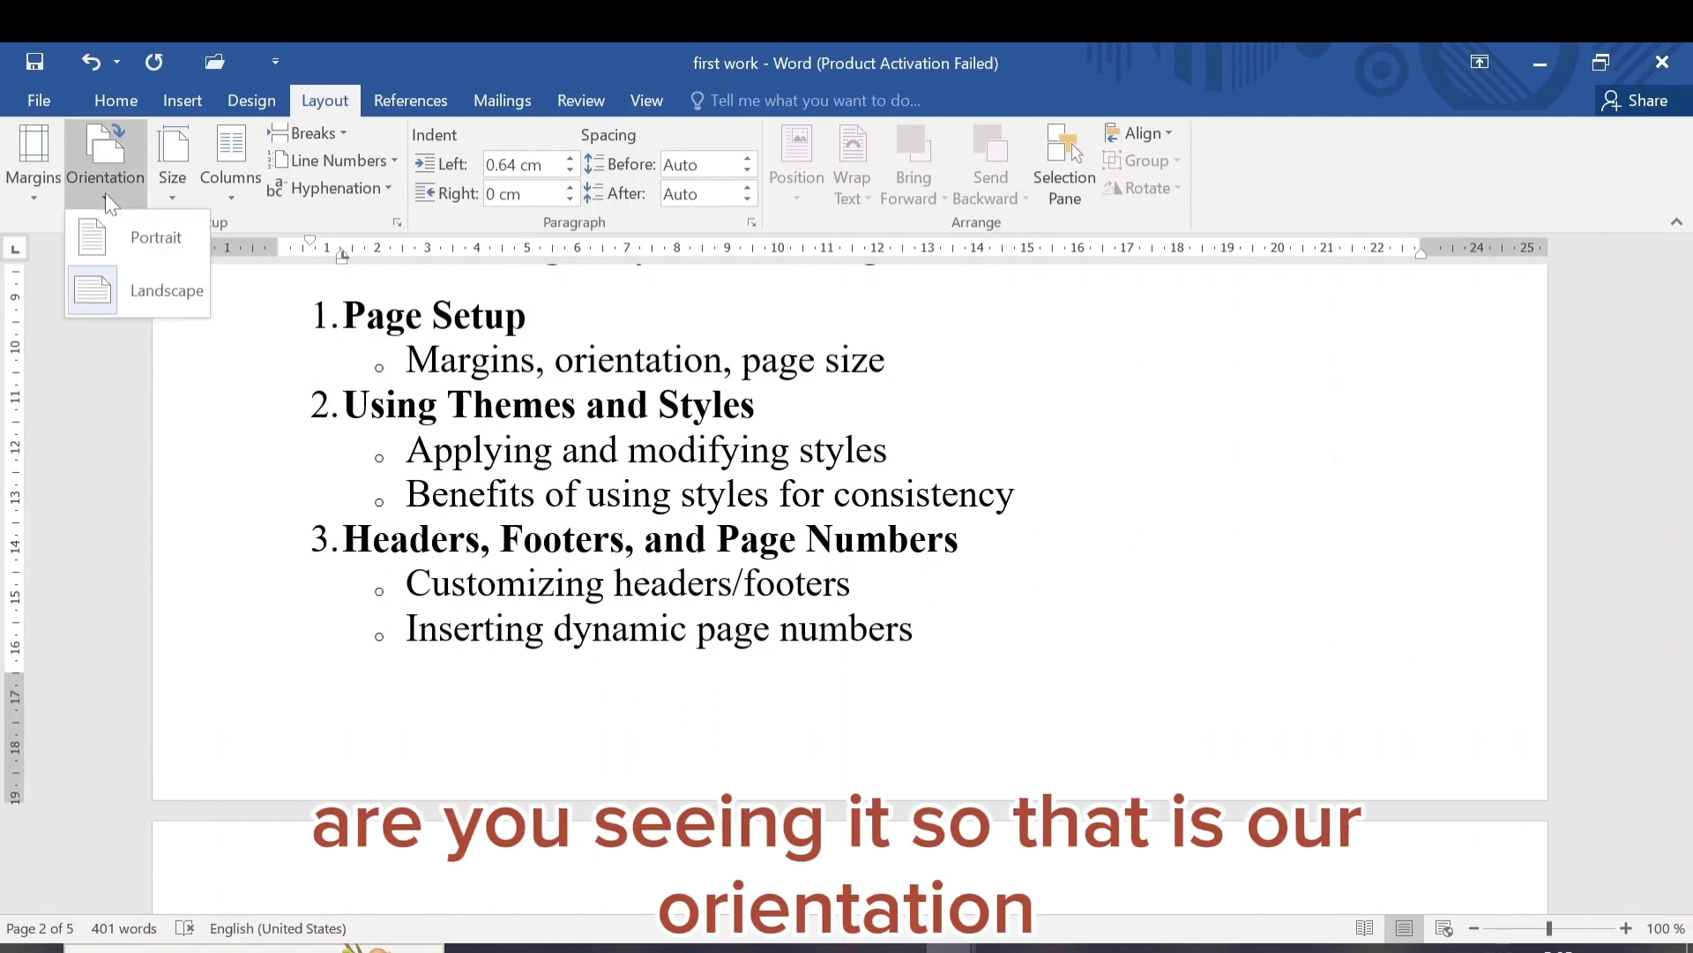
{"action": "left_click", "coordinate": [146, 245]}
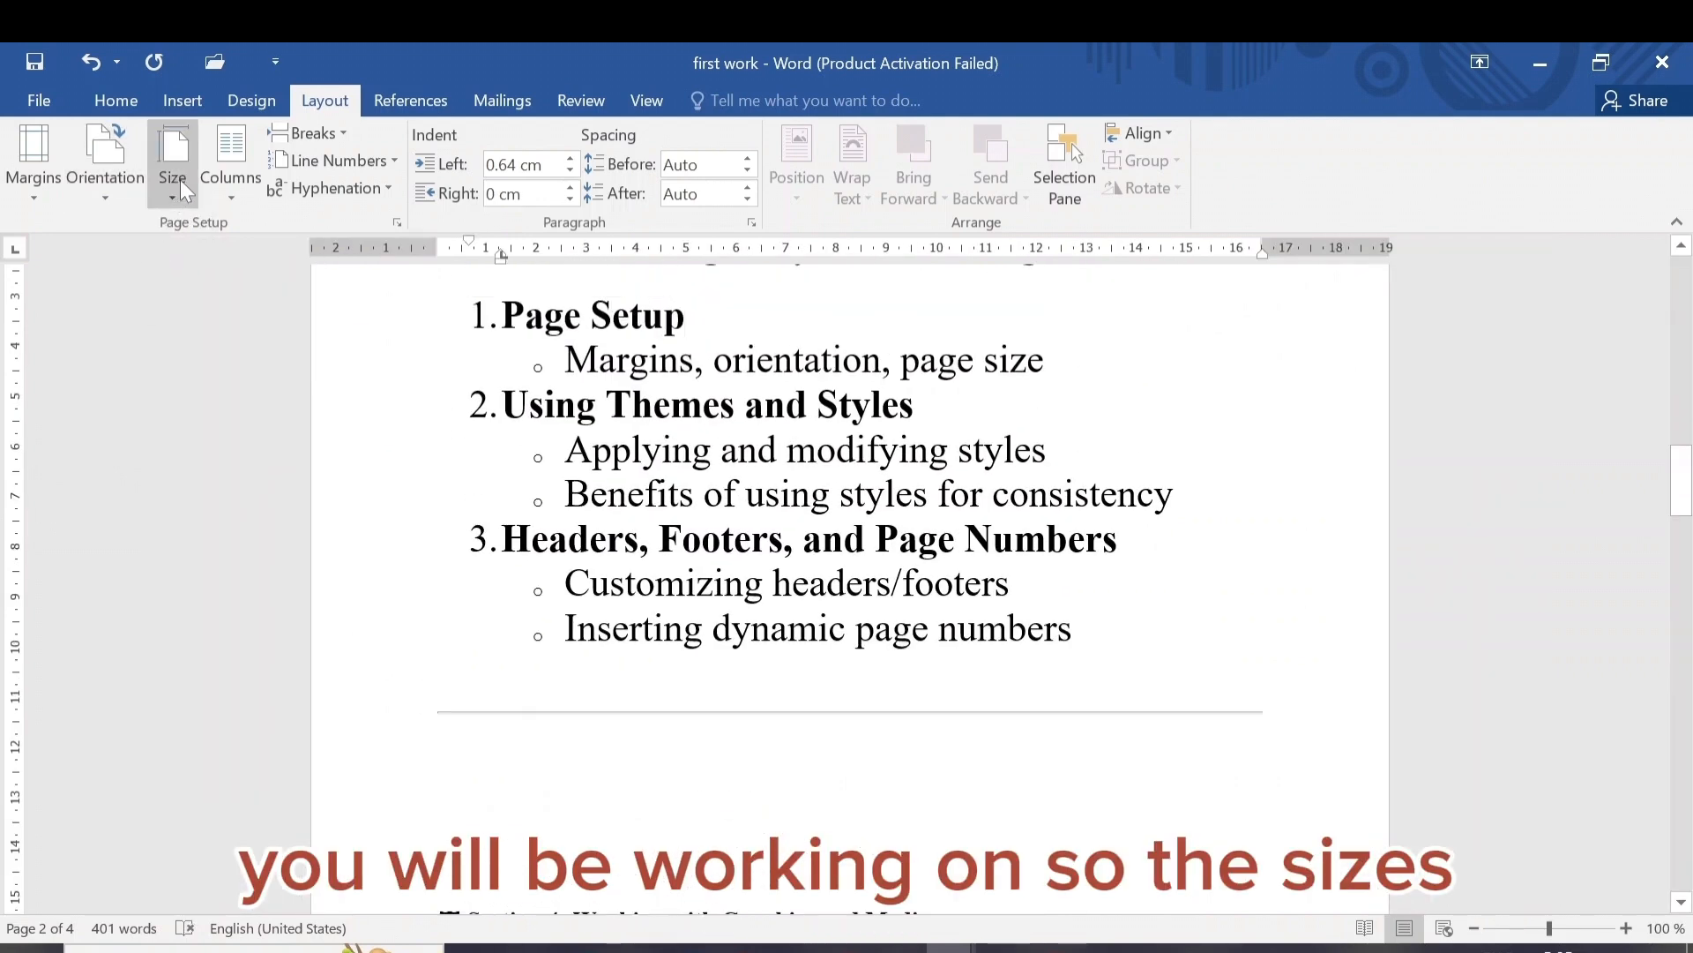
Step: Set the paper size to A4 and change it to A5, reviewing the document from its beginning
{"action": "left_click", "coordinate": [176, 195]}
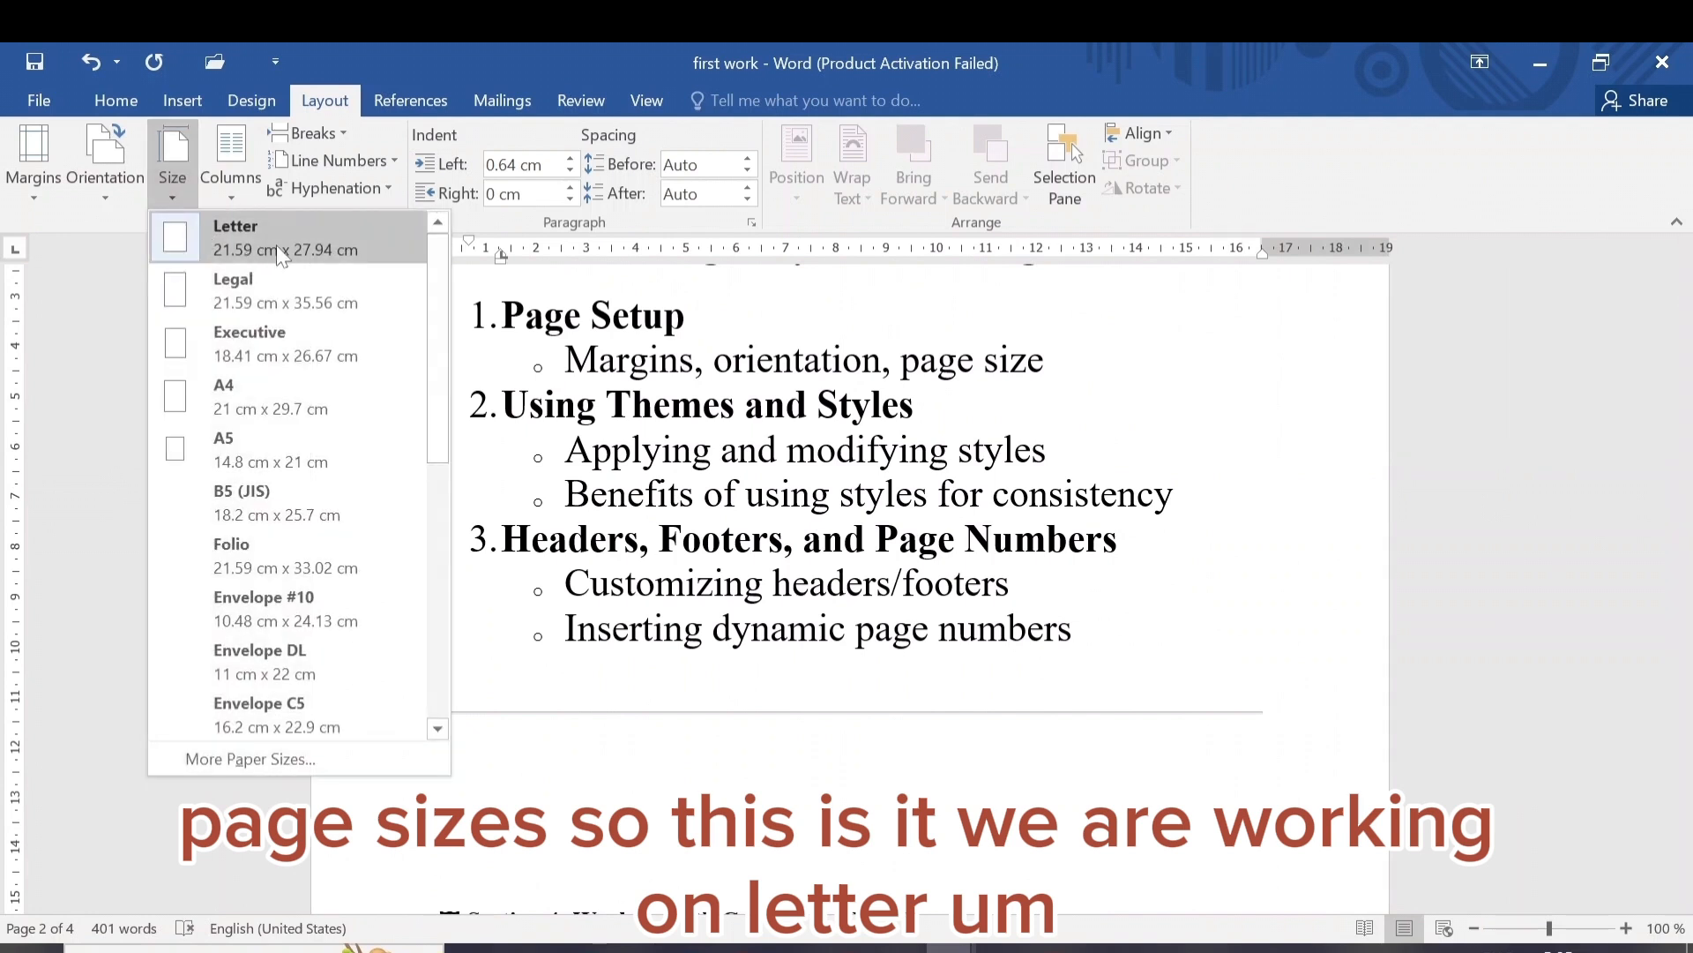
{"action": "left_click", "coordinate": [330, 402]}
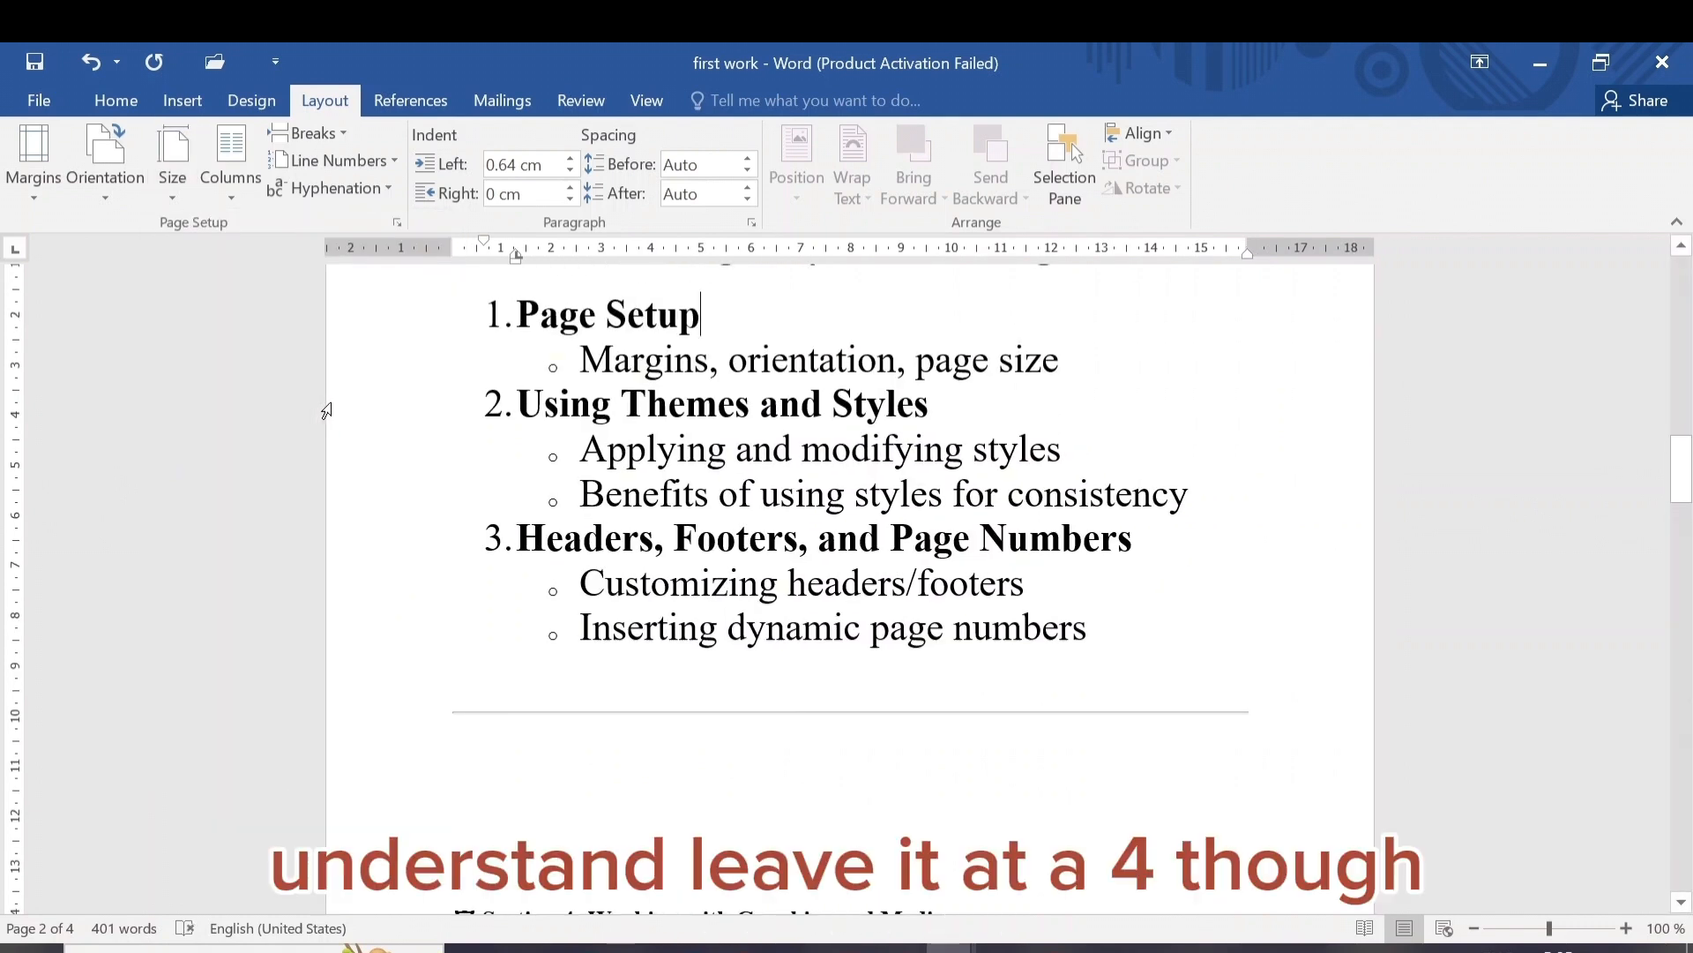
{"action": "left_click", "coordinate": [176, 192]}
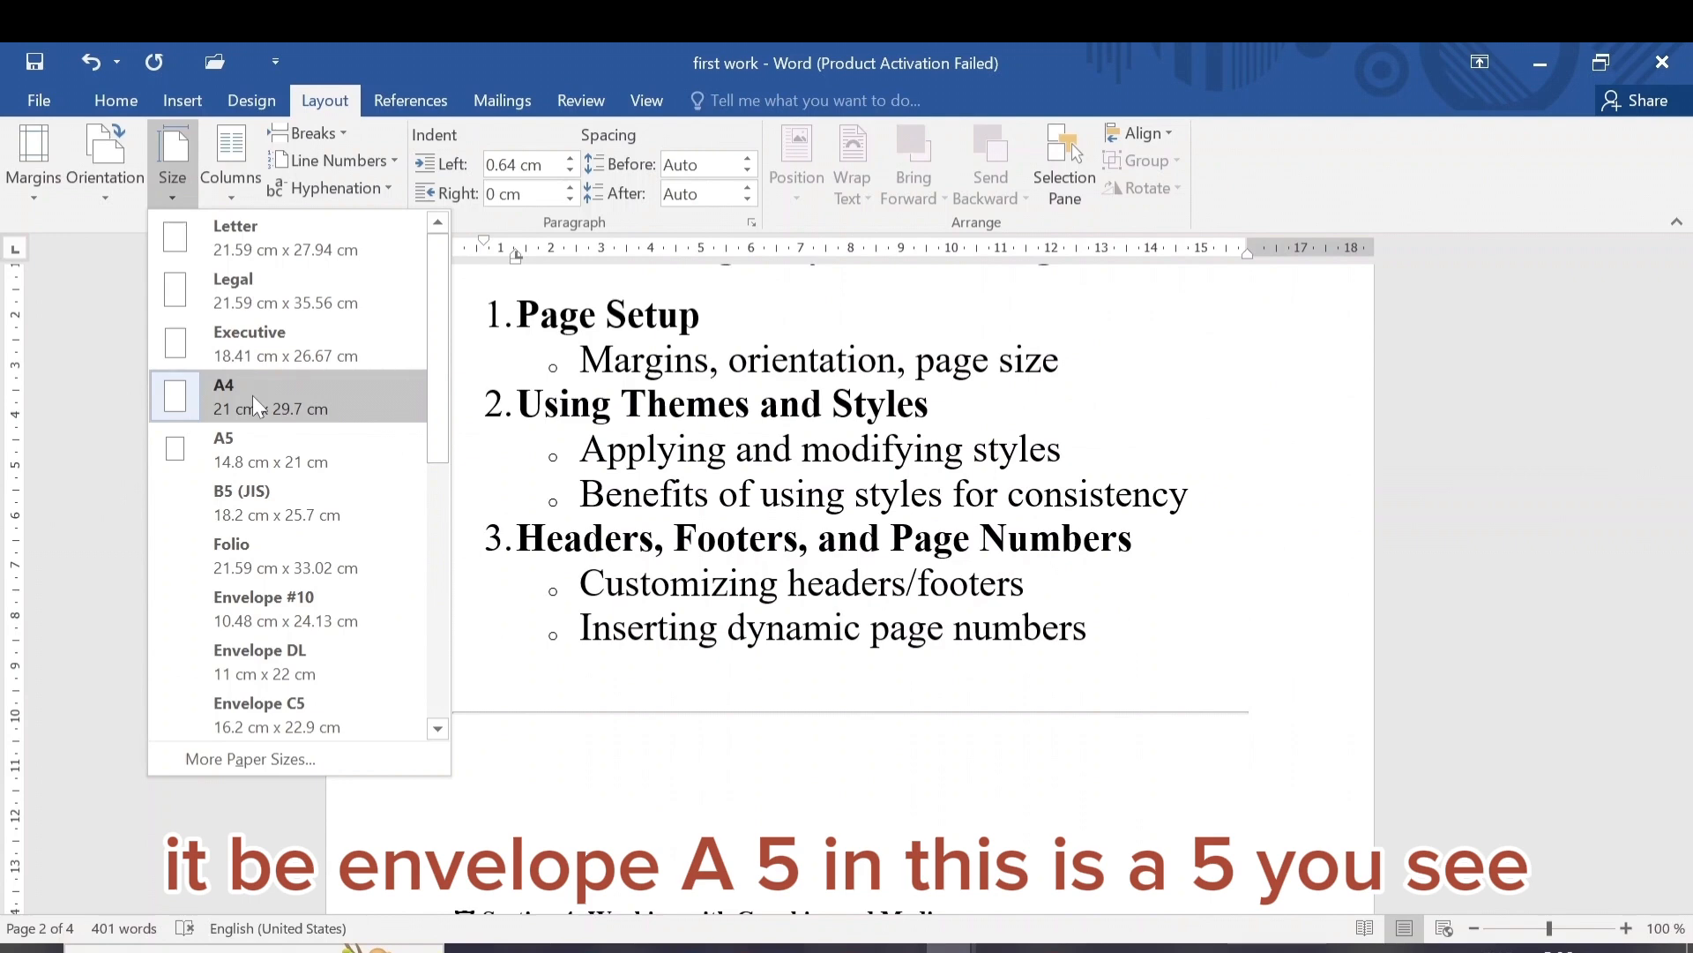
{"action": "left_click", "coordinate": [257, 444]}
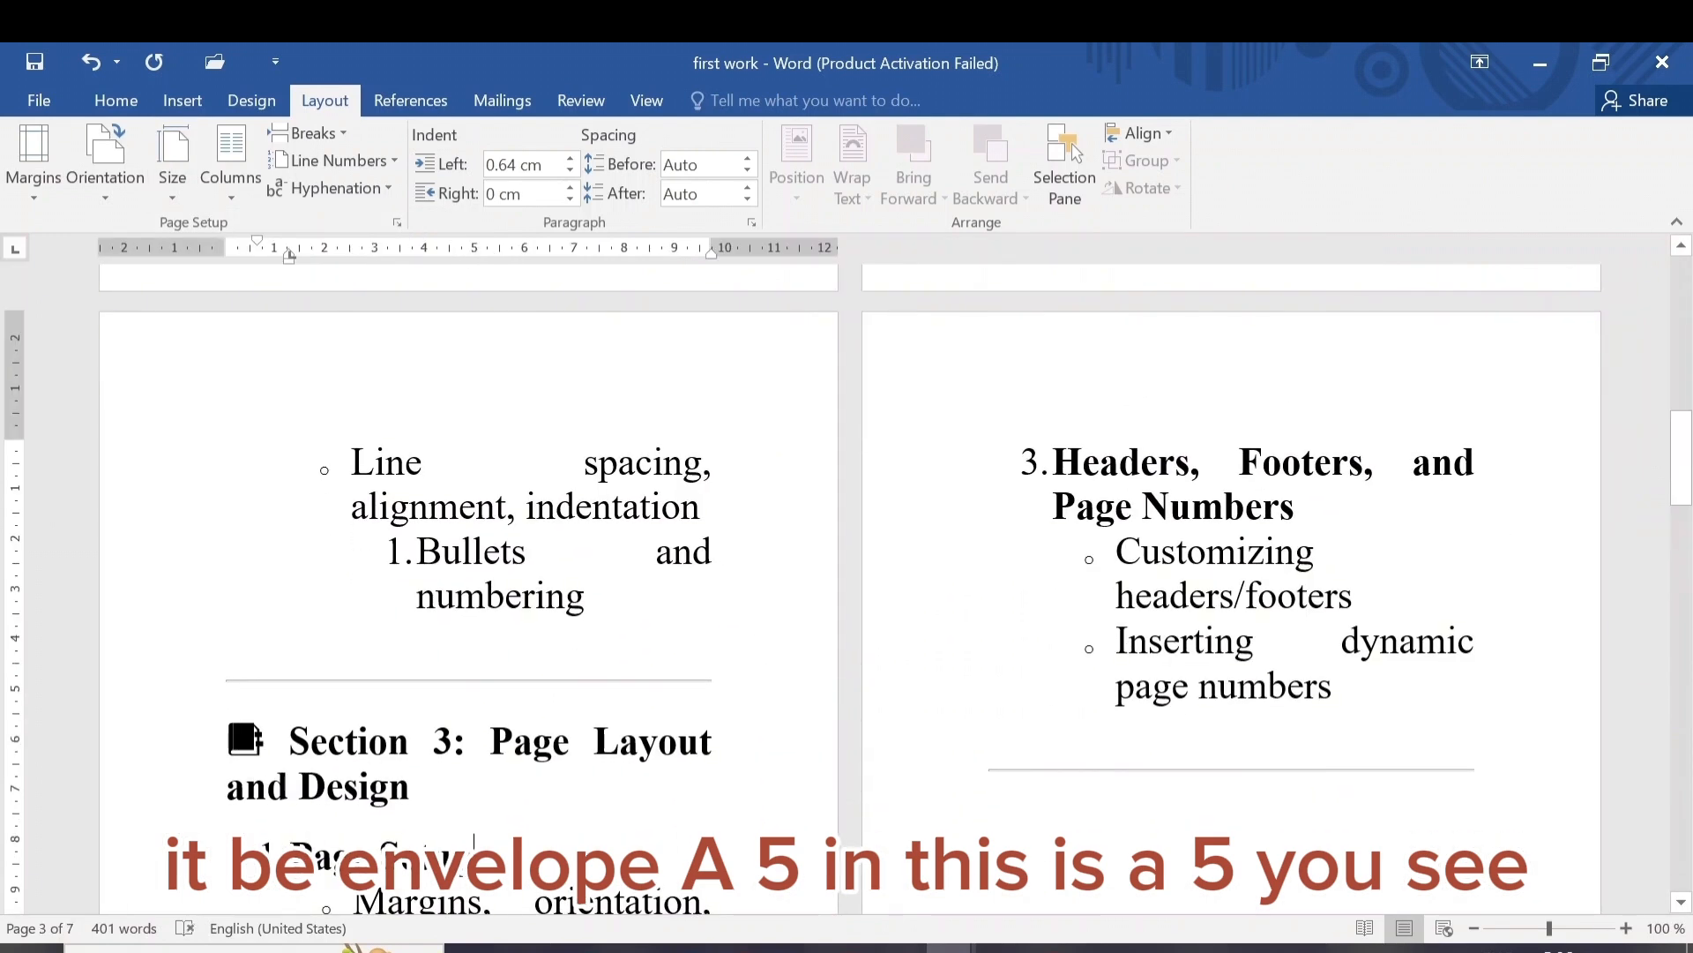
{"action": "left_click_drag", "start_coordinate": [1680, 459], "coordinate": [1680, 287]}
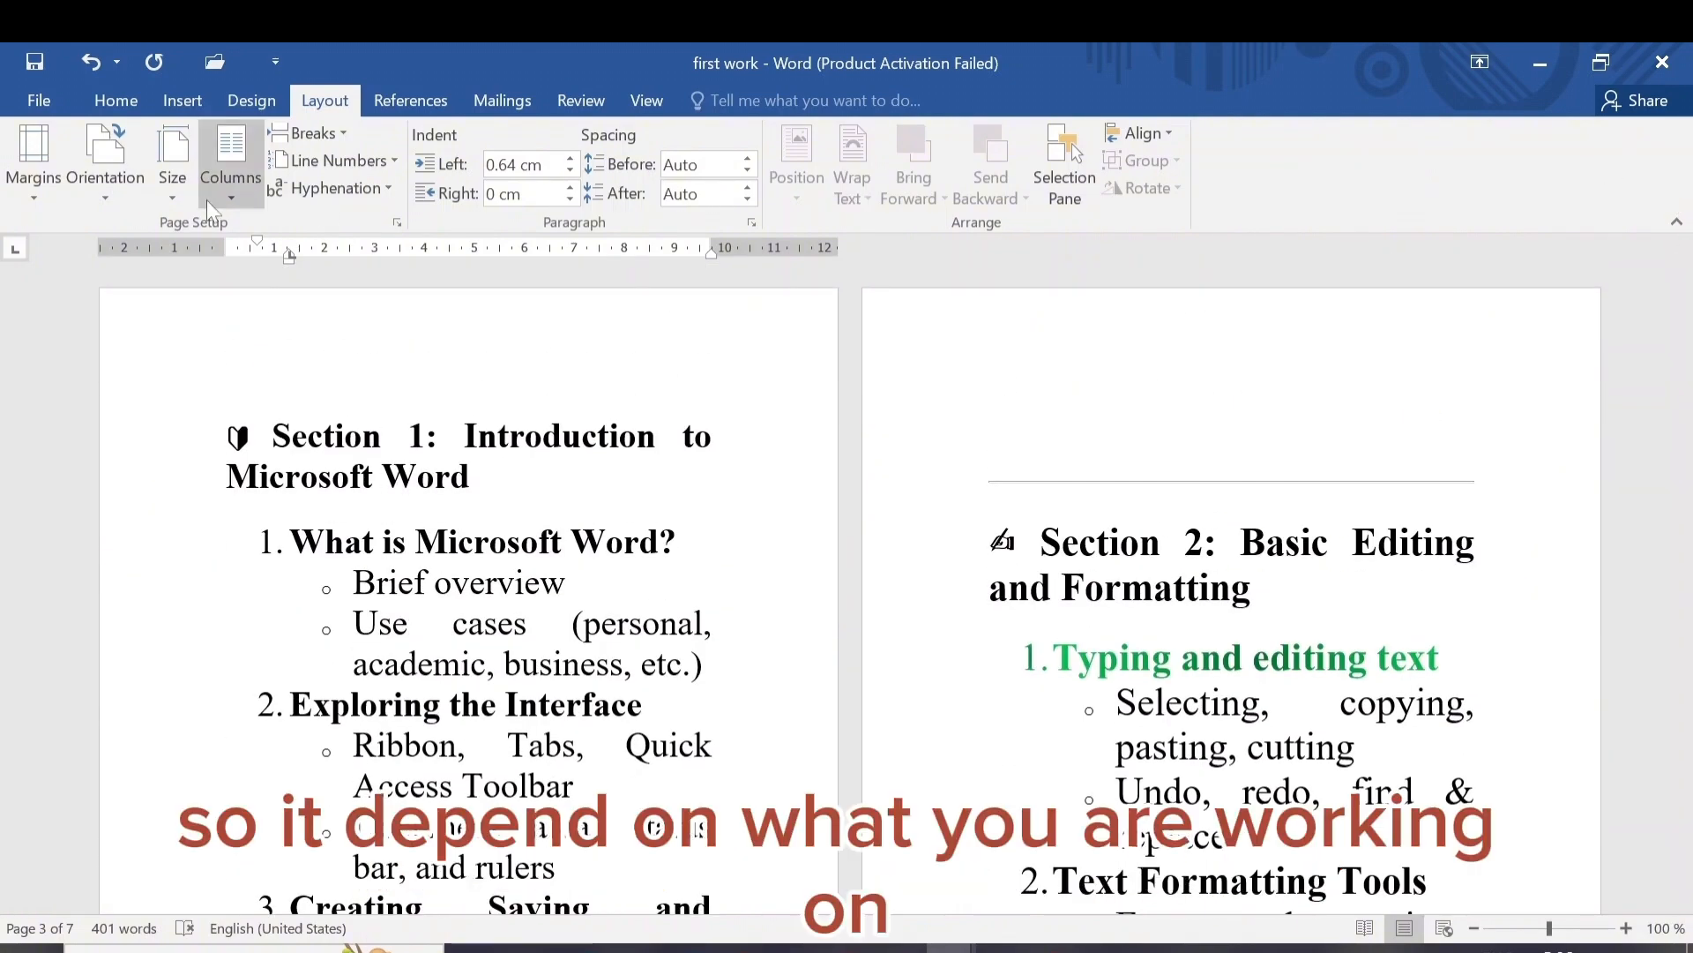
Step: Change the paper size to Envelope #10 and review the layout from the first page
{"action": "left_click", "coordinate": [180, 199]}
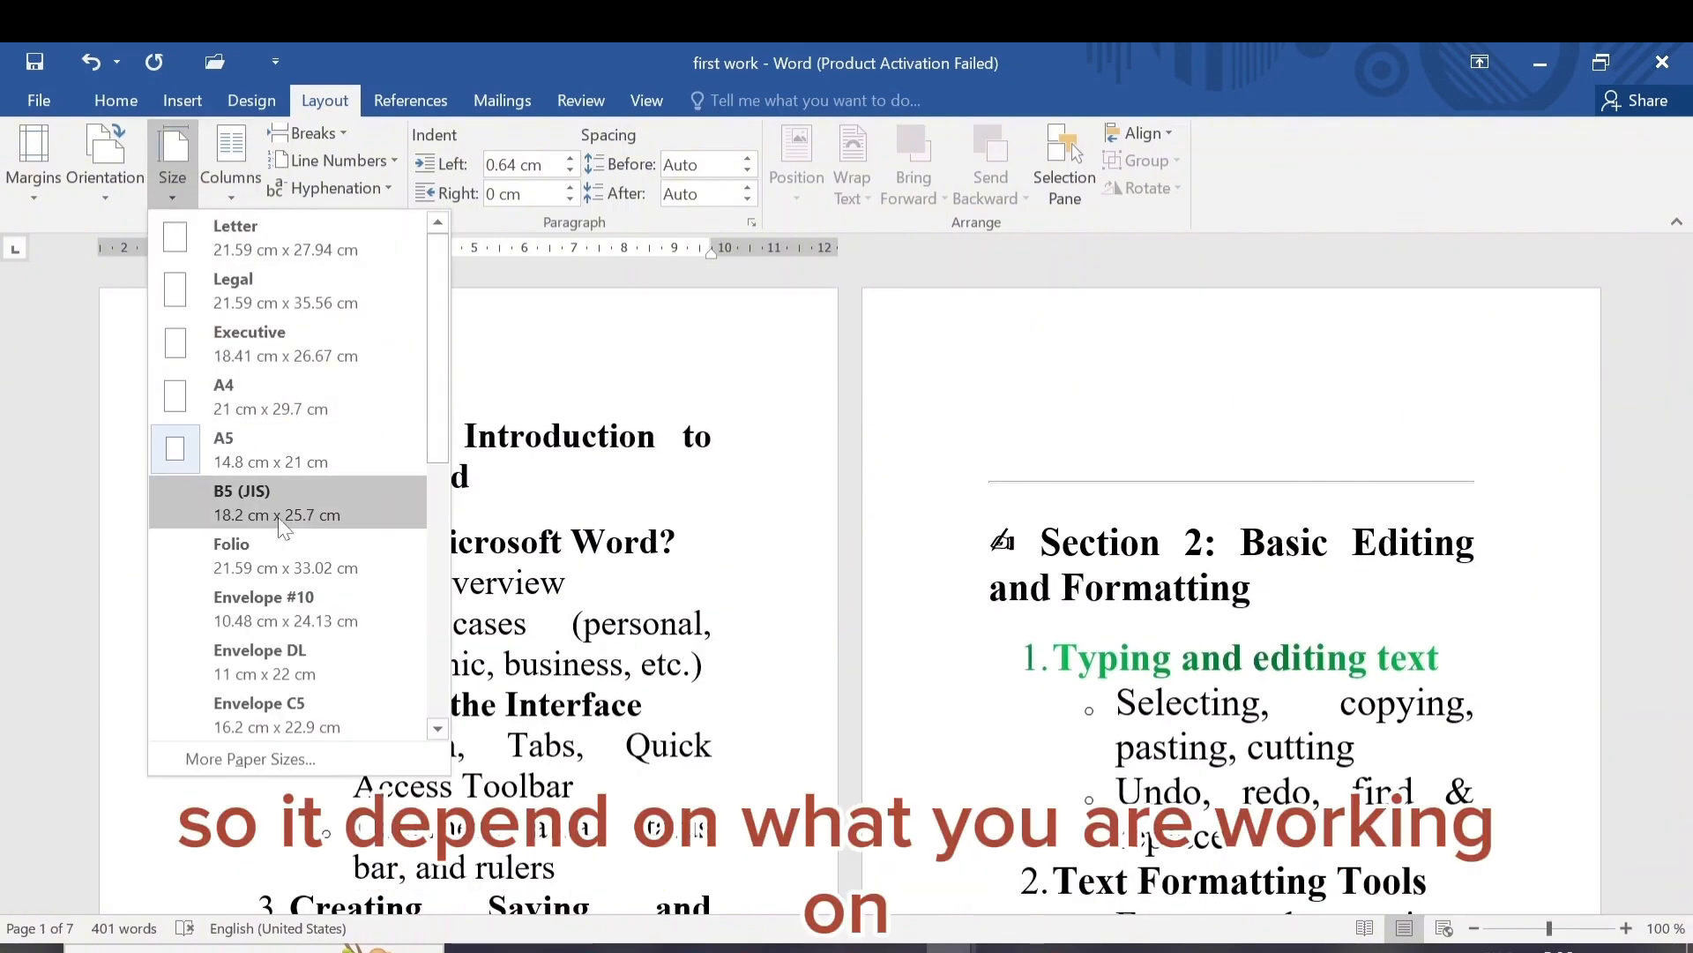
{"action": "left_click", "coordinate": [269, 608]}
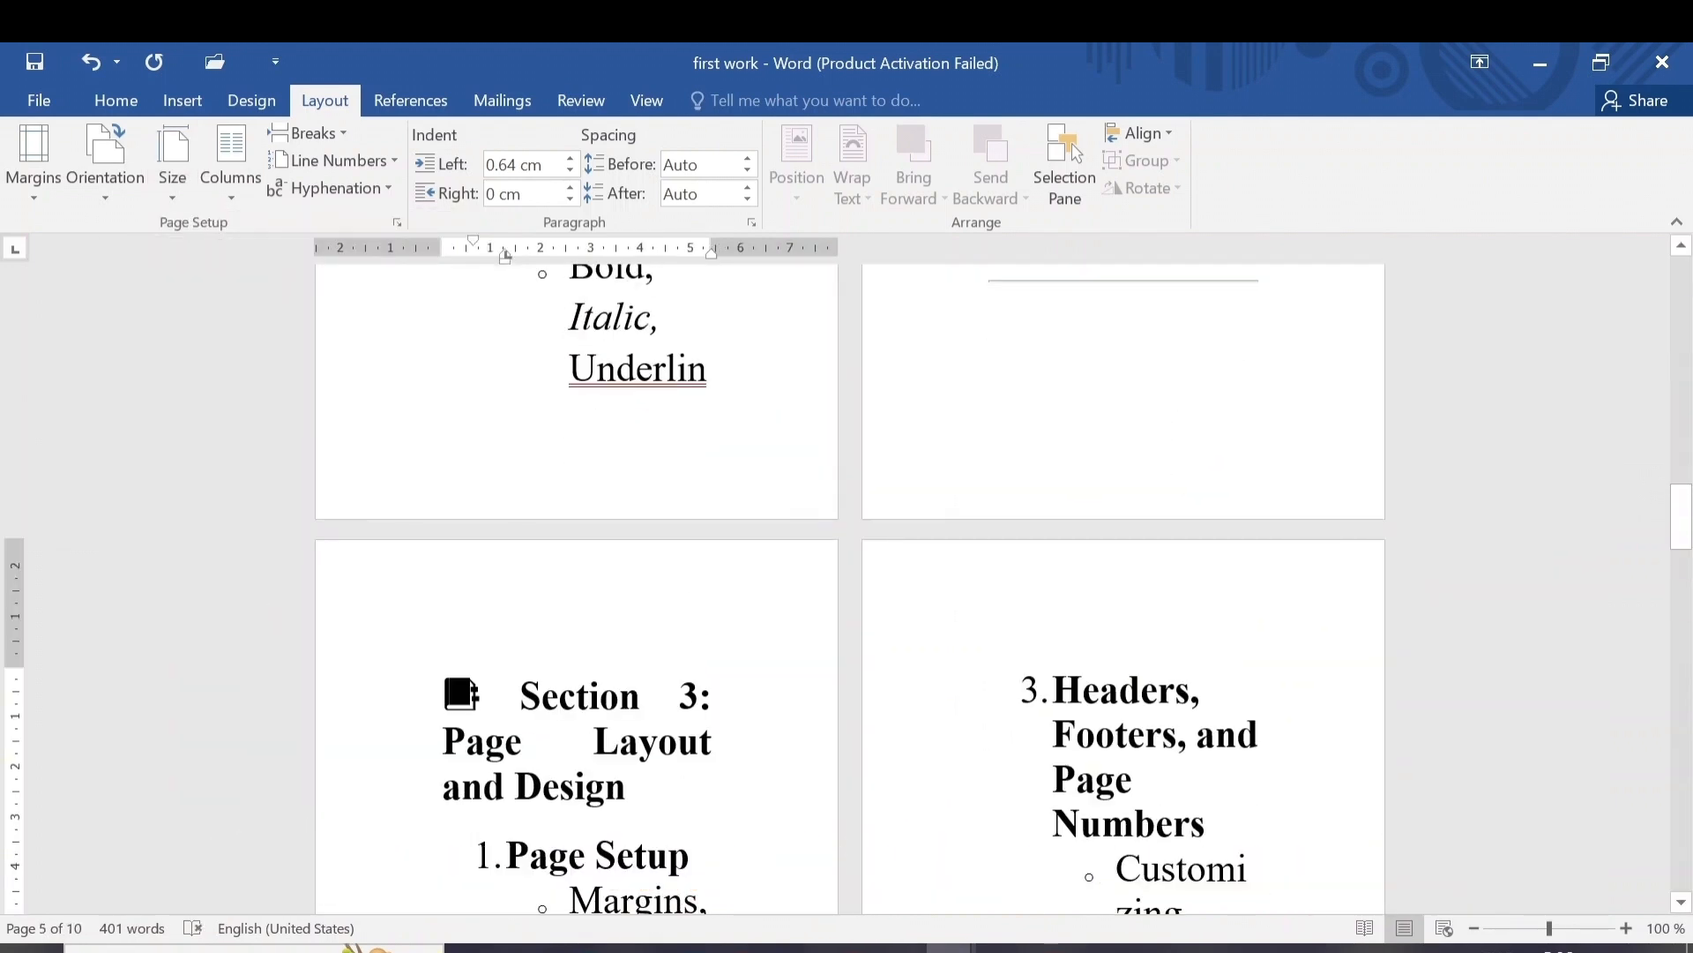
{"action": "left_click_drag", "start_coordinate": [1686, 534], "coordinate": [1684, 287]}
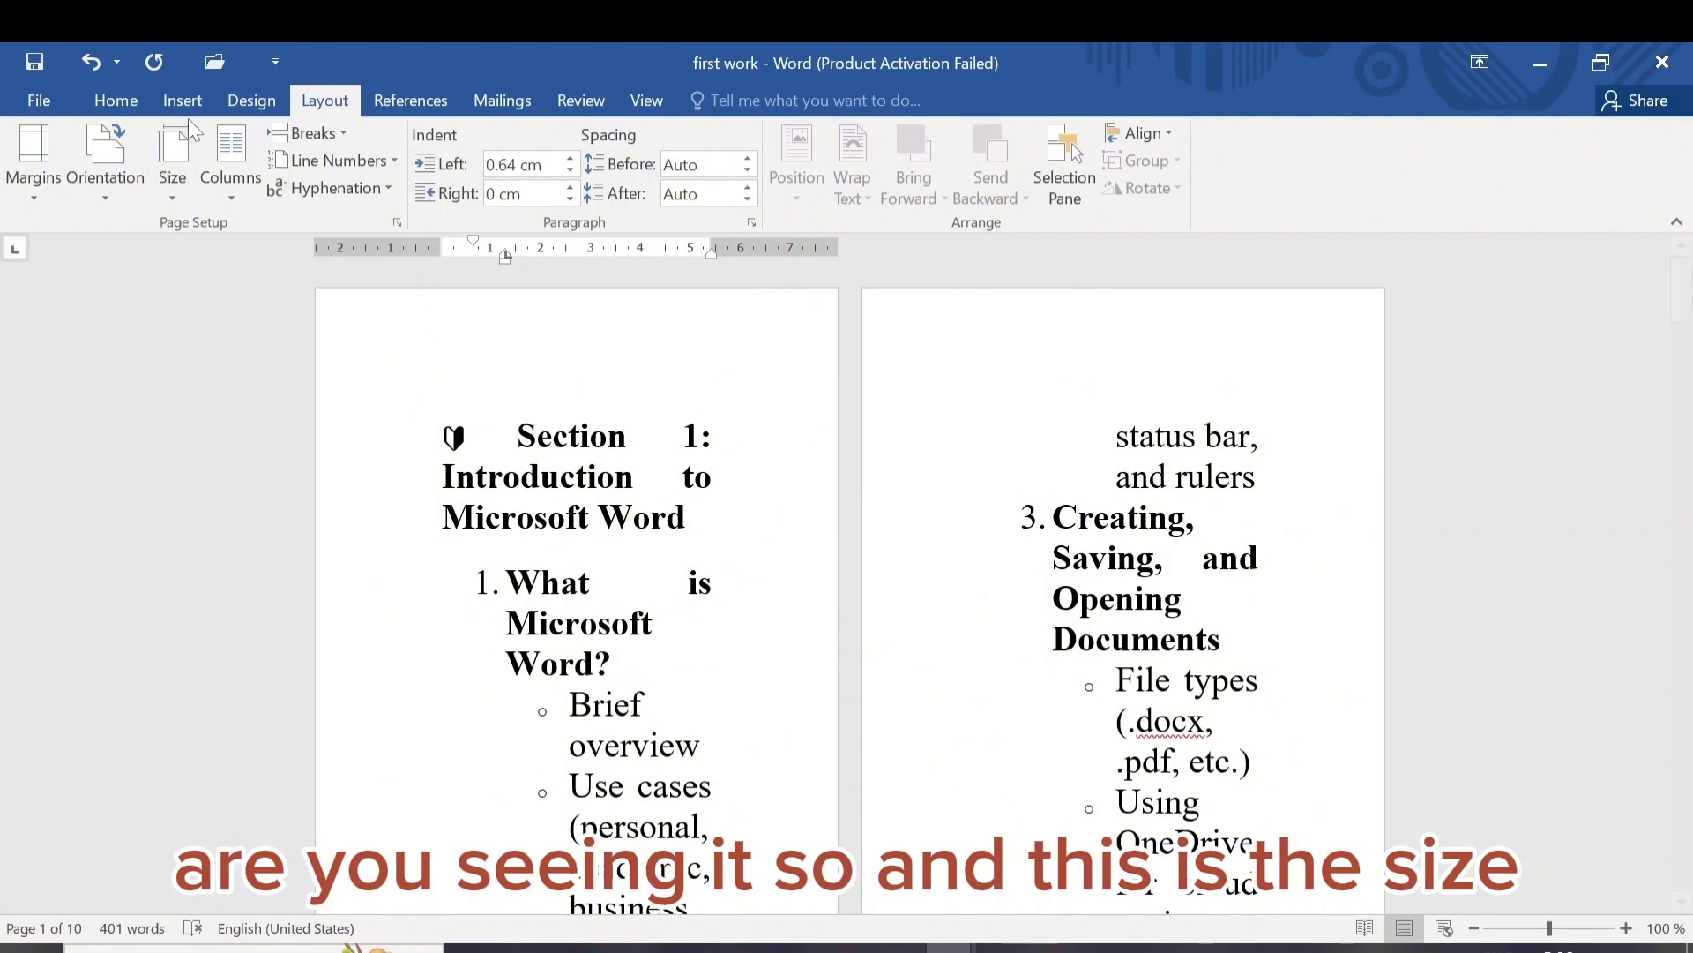
Step: Look through the available envelope formats and set the paper size to Envelope DL (11 cm x 22 cm)
{"action": "left_click", "coordinate": [175, 192]}
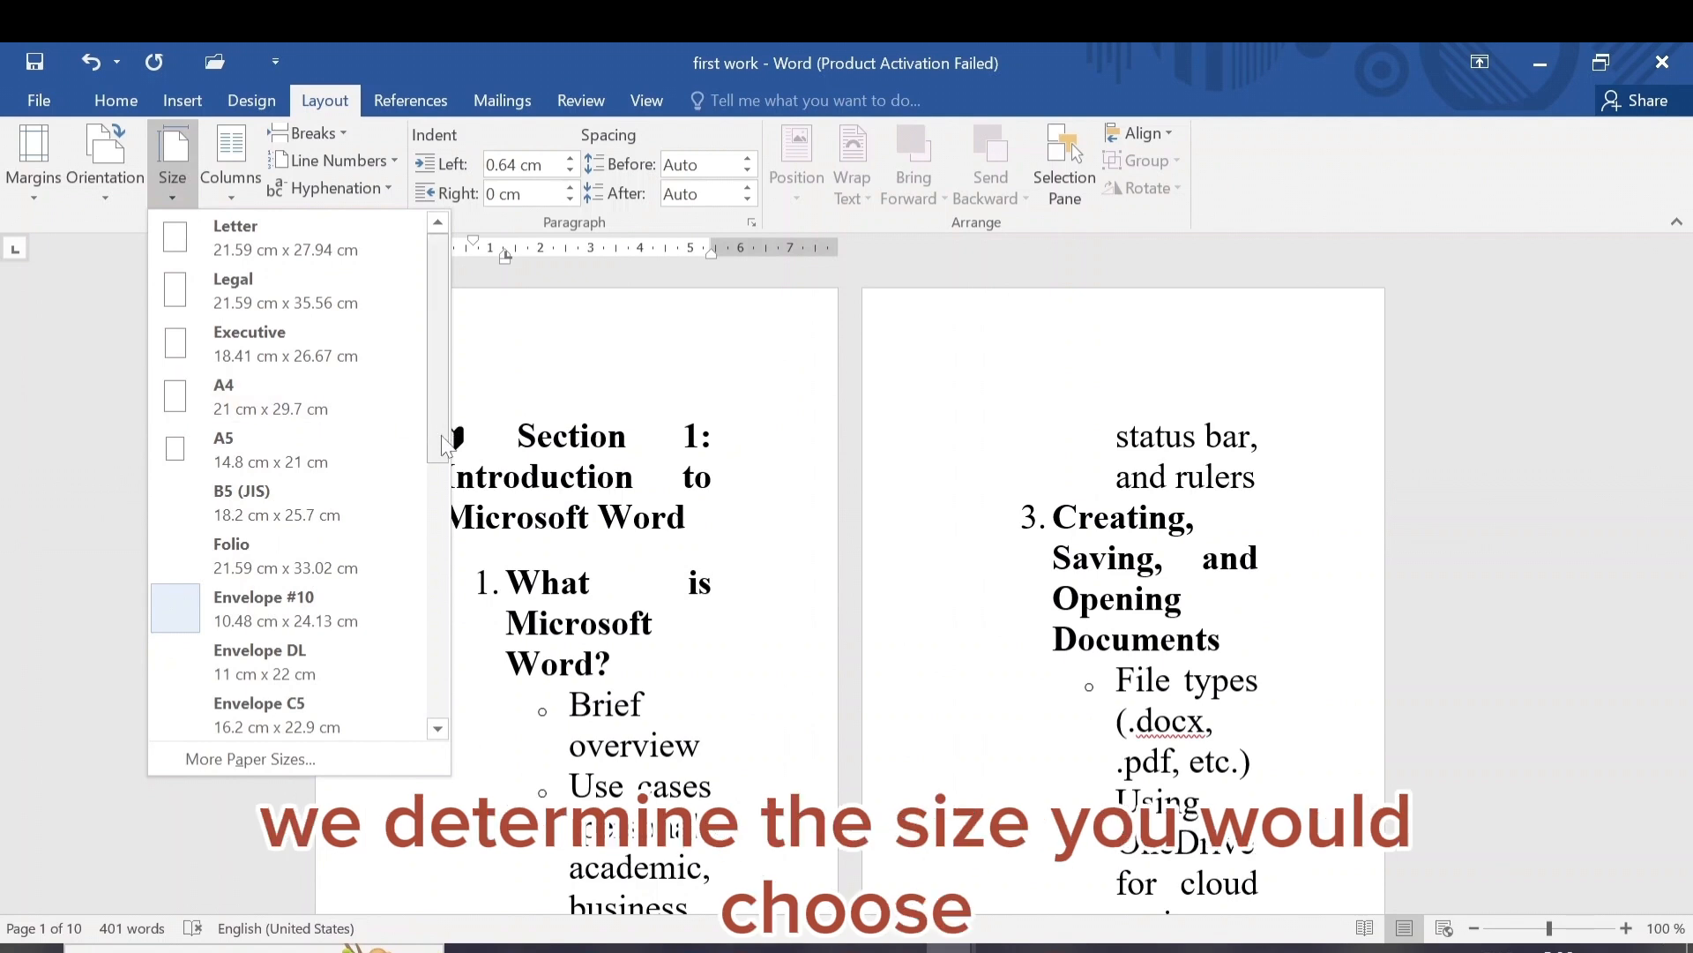
{"action": "left_click_drag", "start_coordinate": [445, 437], "coordinate": [450, 524]}
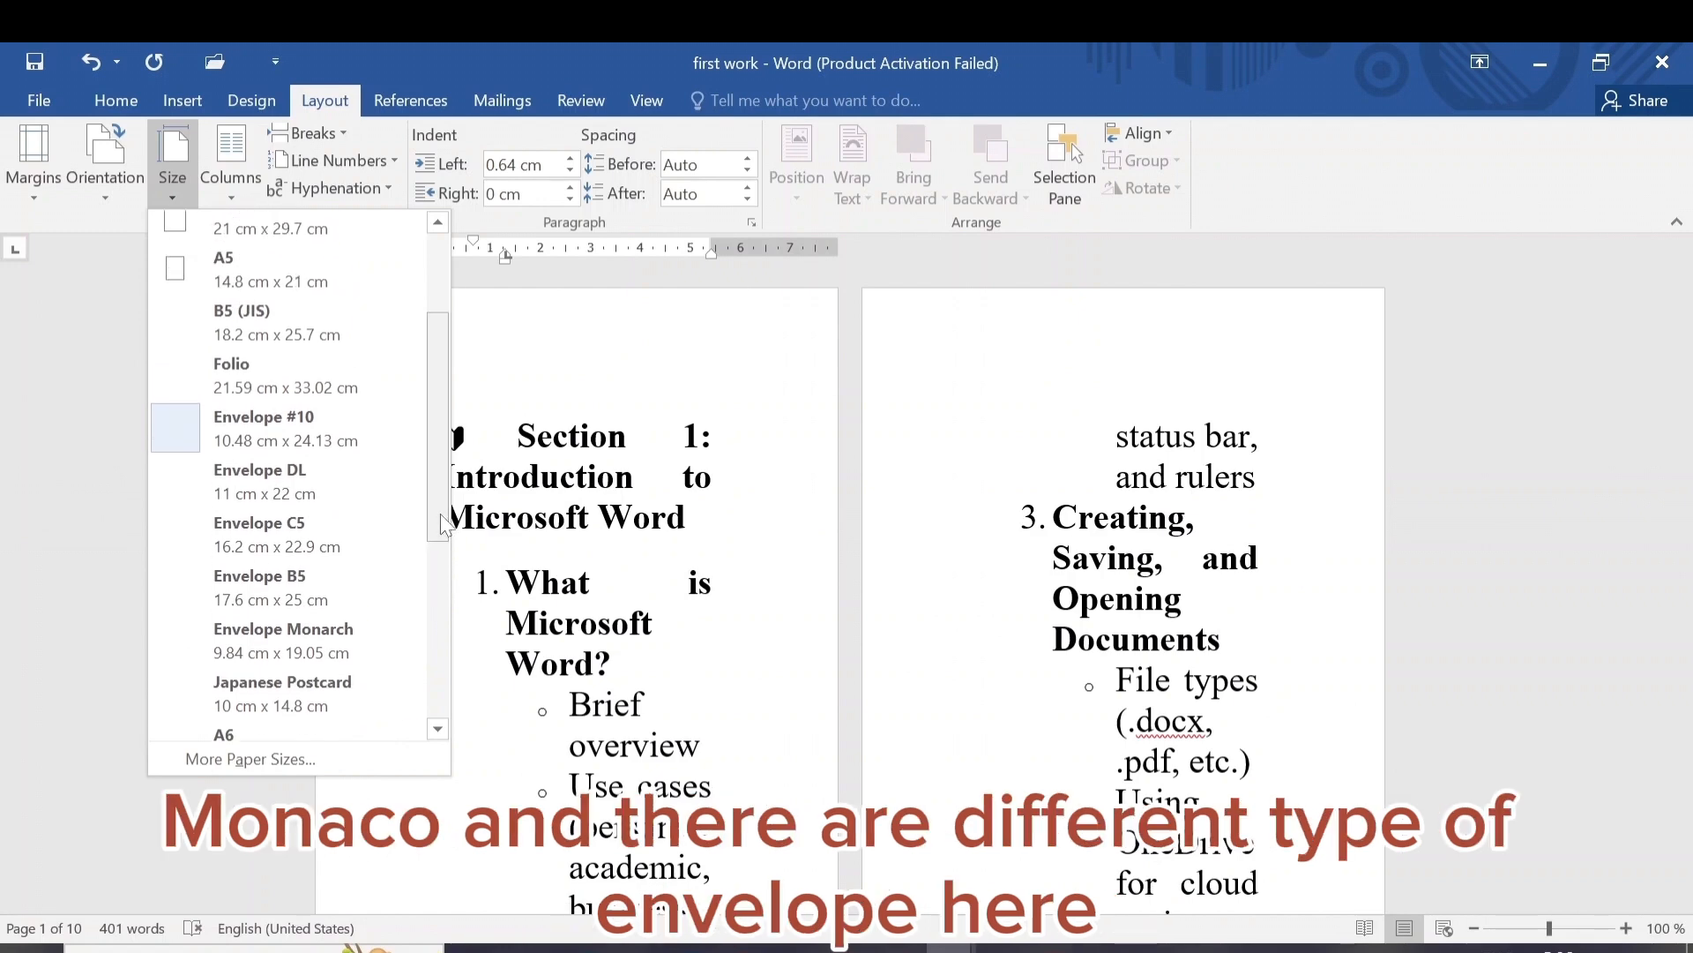
{"action": "left_click", "coordinate": [255, 467]}
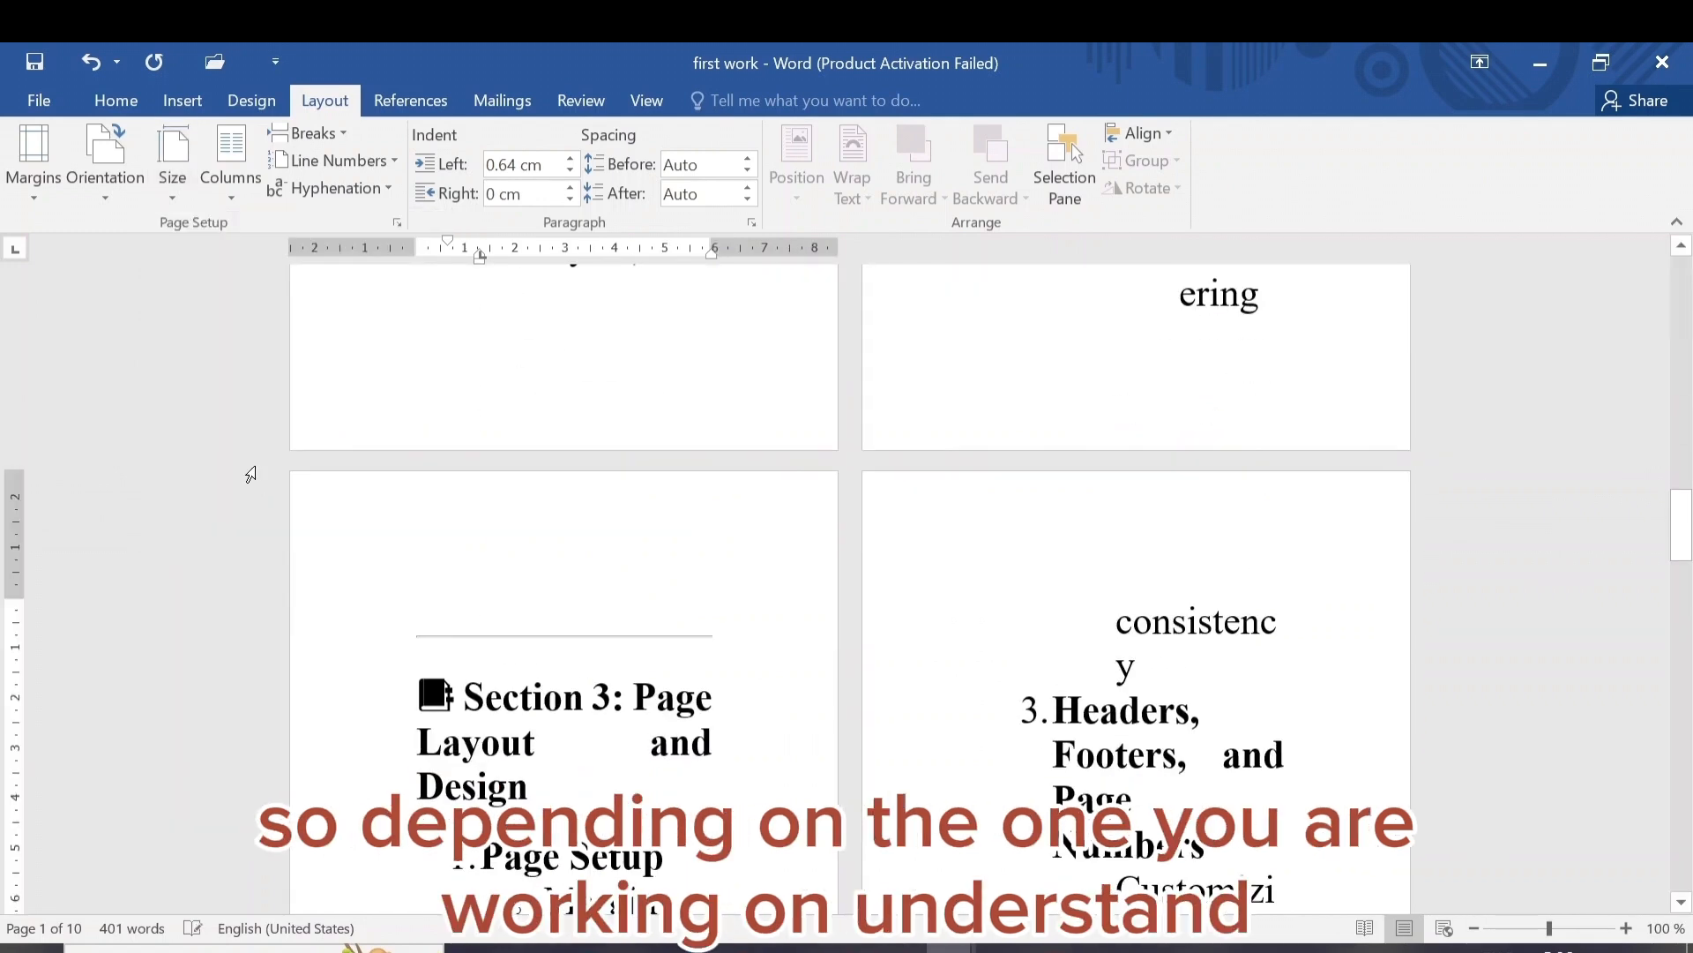
Step: Set the paper size of the course outline to A4 (21 cm x 29.7 cm)
{"action": "left_click", "coordinate": [172, 187]}
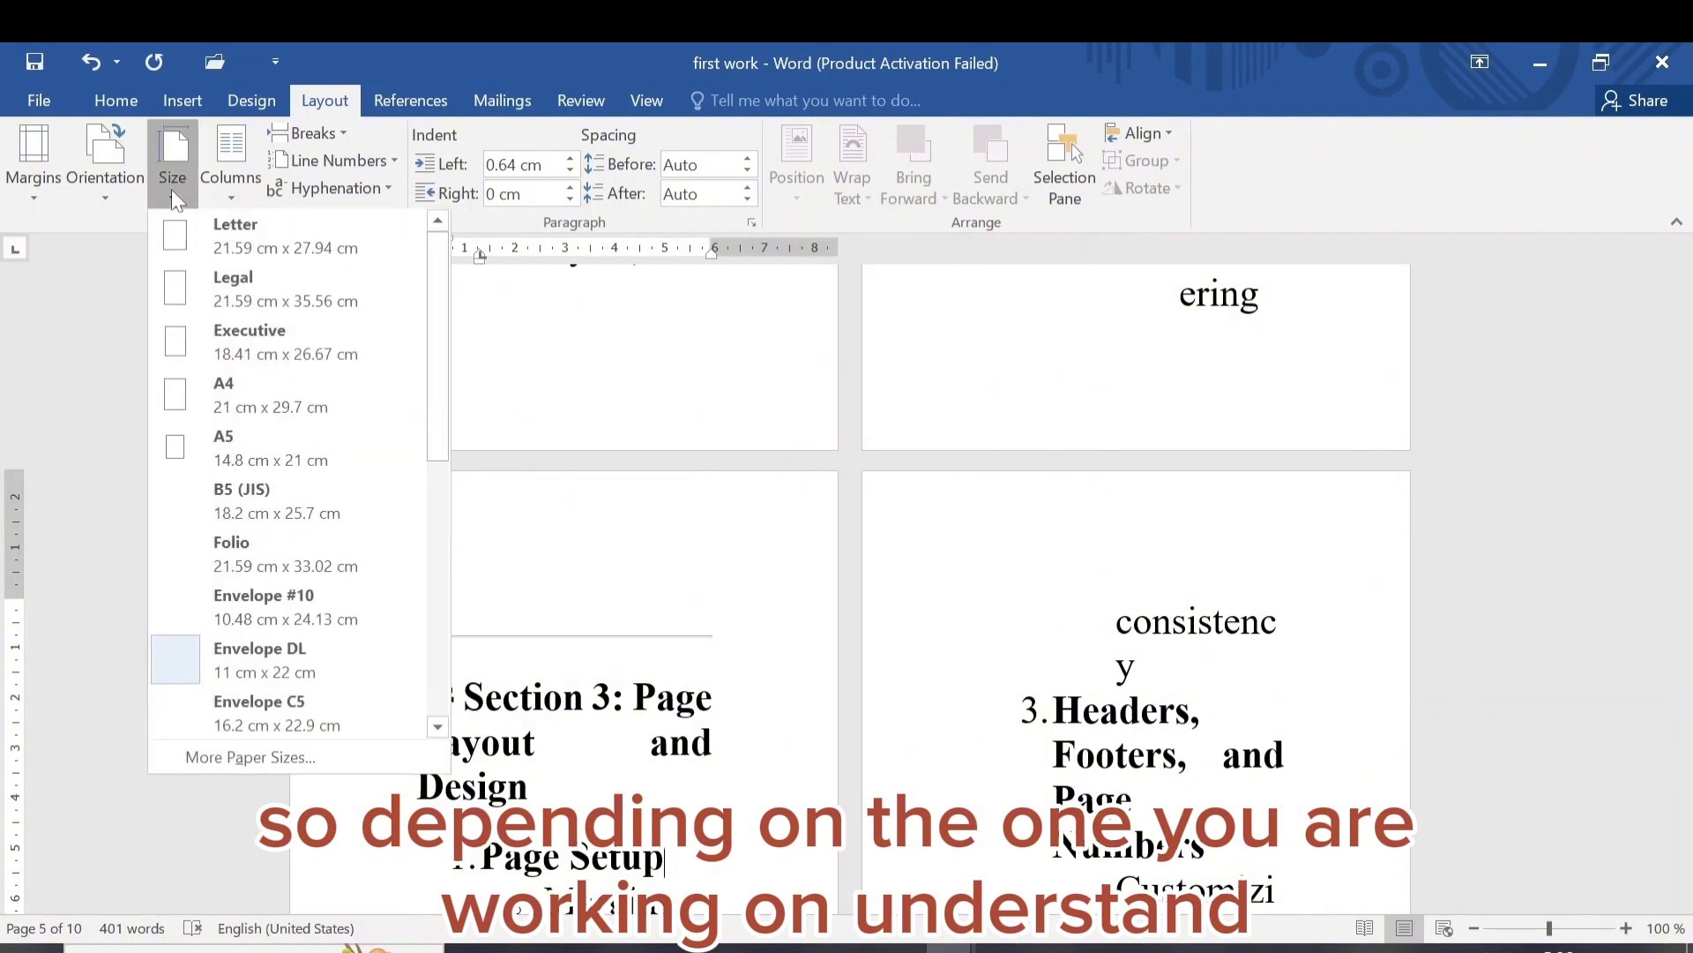
{"action": "left_click", "coordinate": [241, 394]}
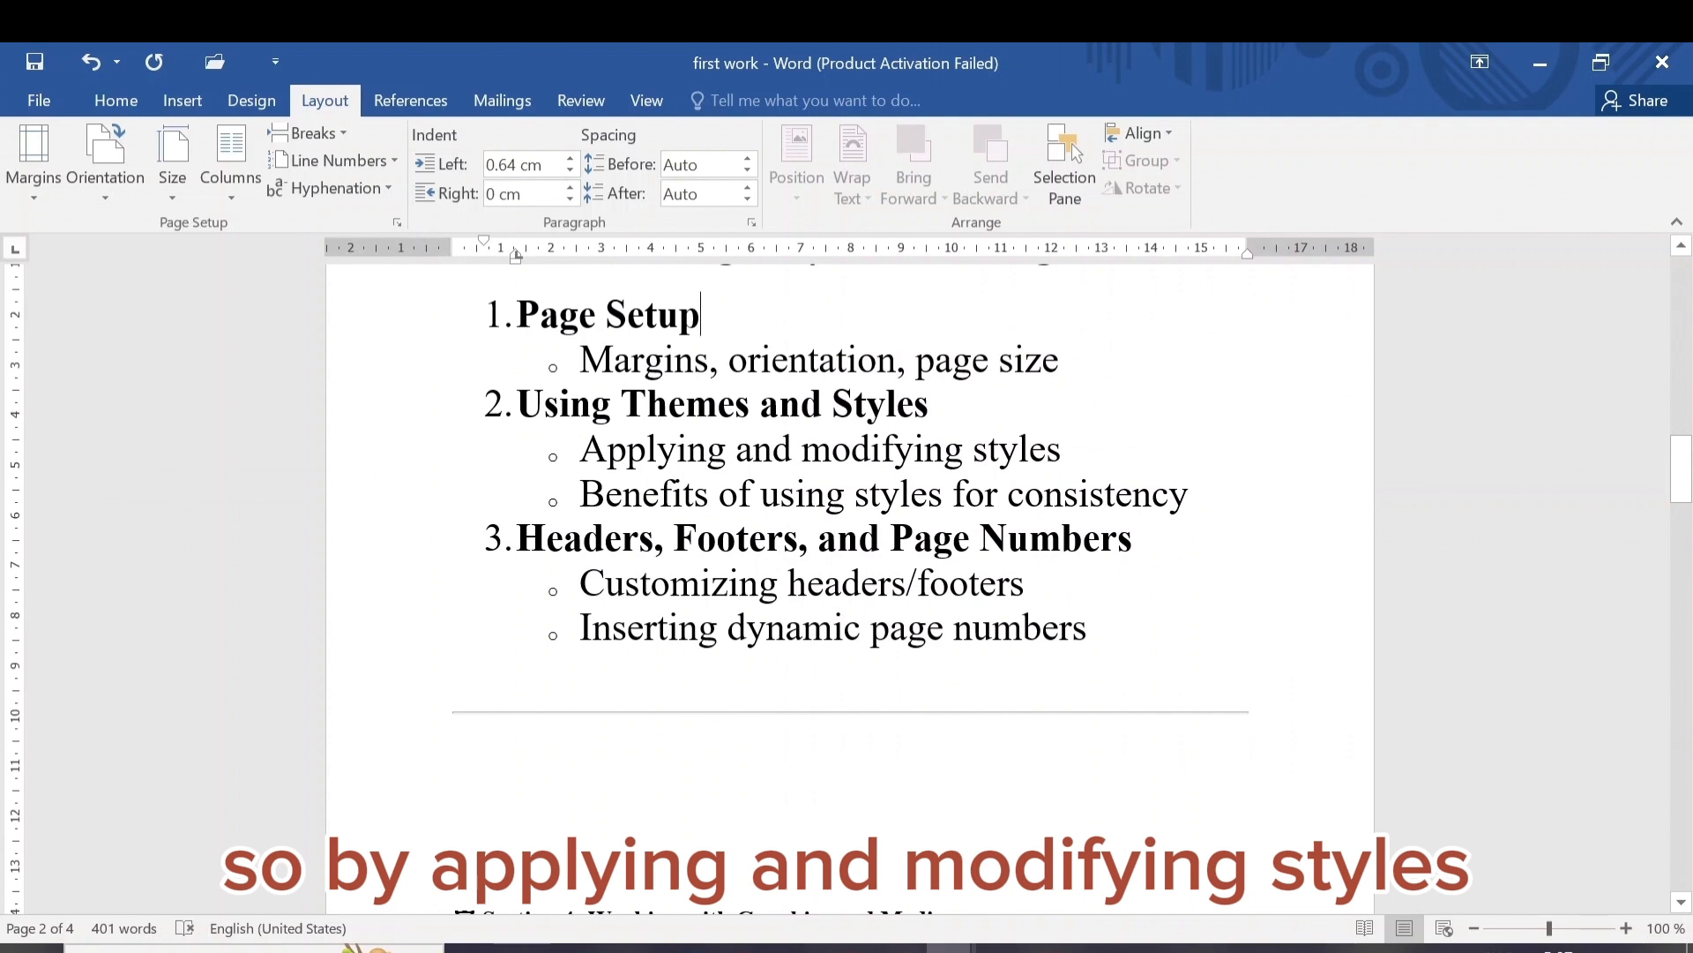
Step: Apply the No Spacing style to the "Page Setup" line and look through the full set of available styles
{"action": "left_click", "coordinate": [104, 102]}
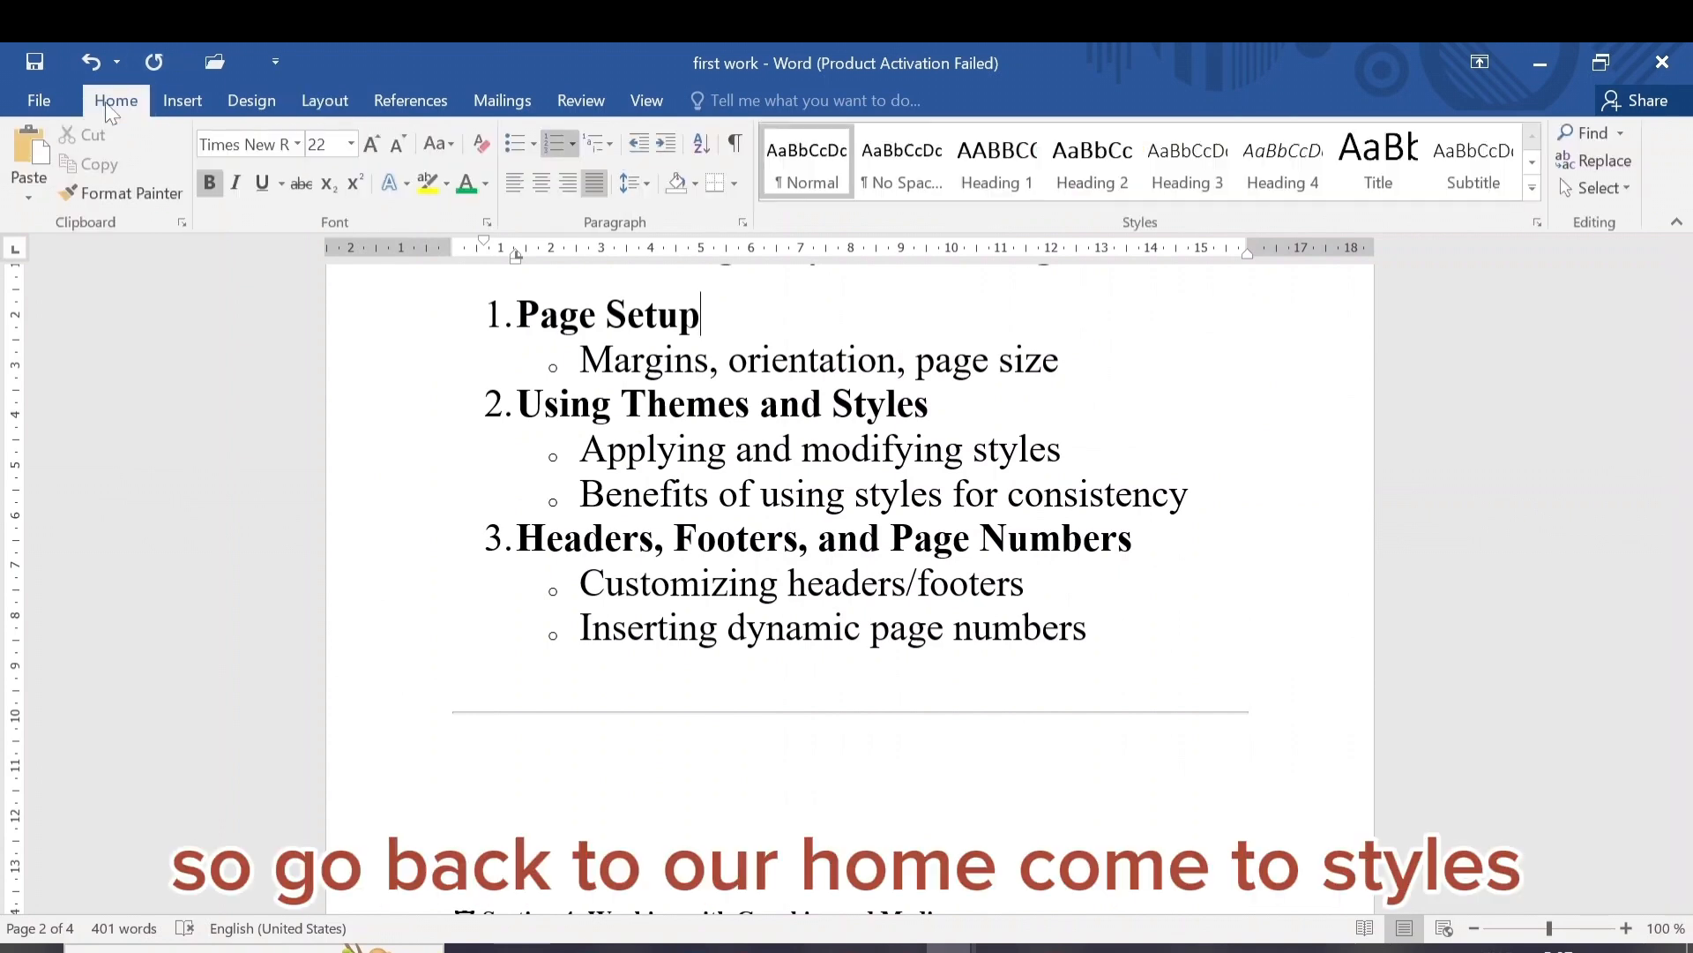
{"action": "left_click", "coordinate": [926, 172]}
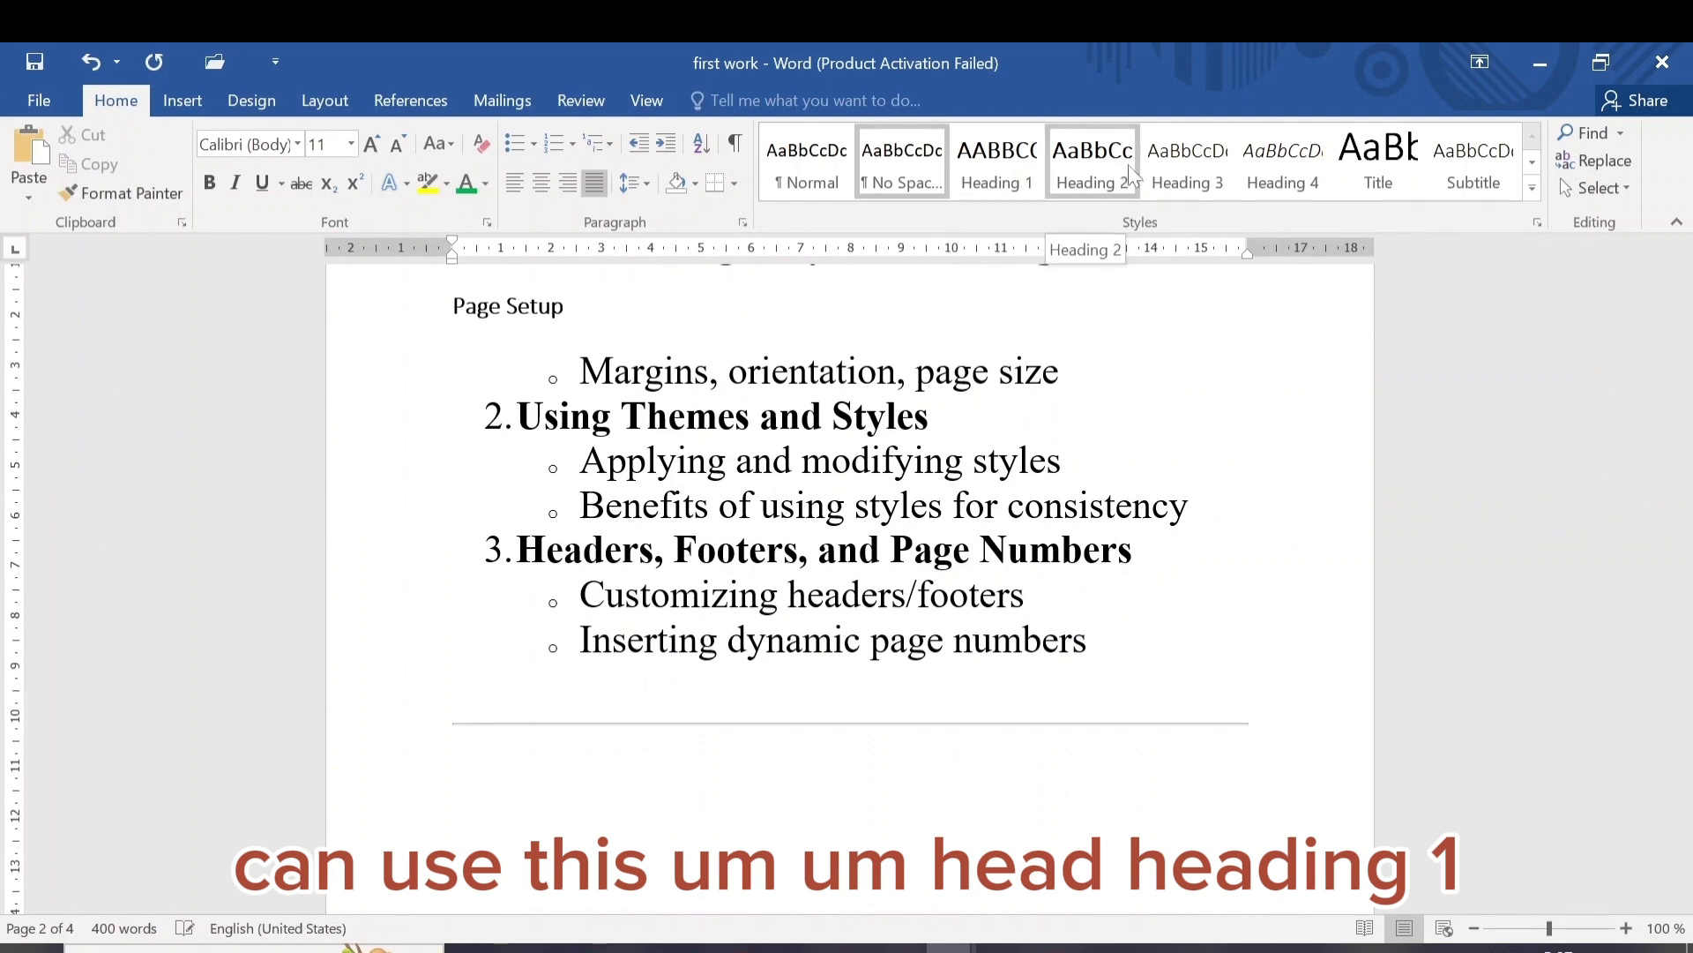
{"action": "left_click", "coordinate": [1532, 187]}
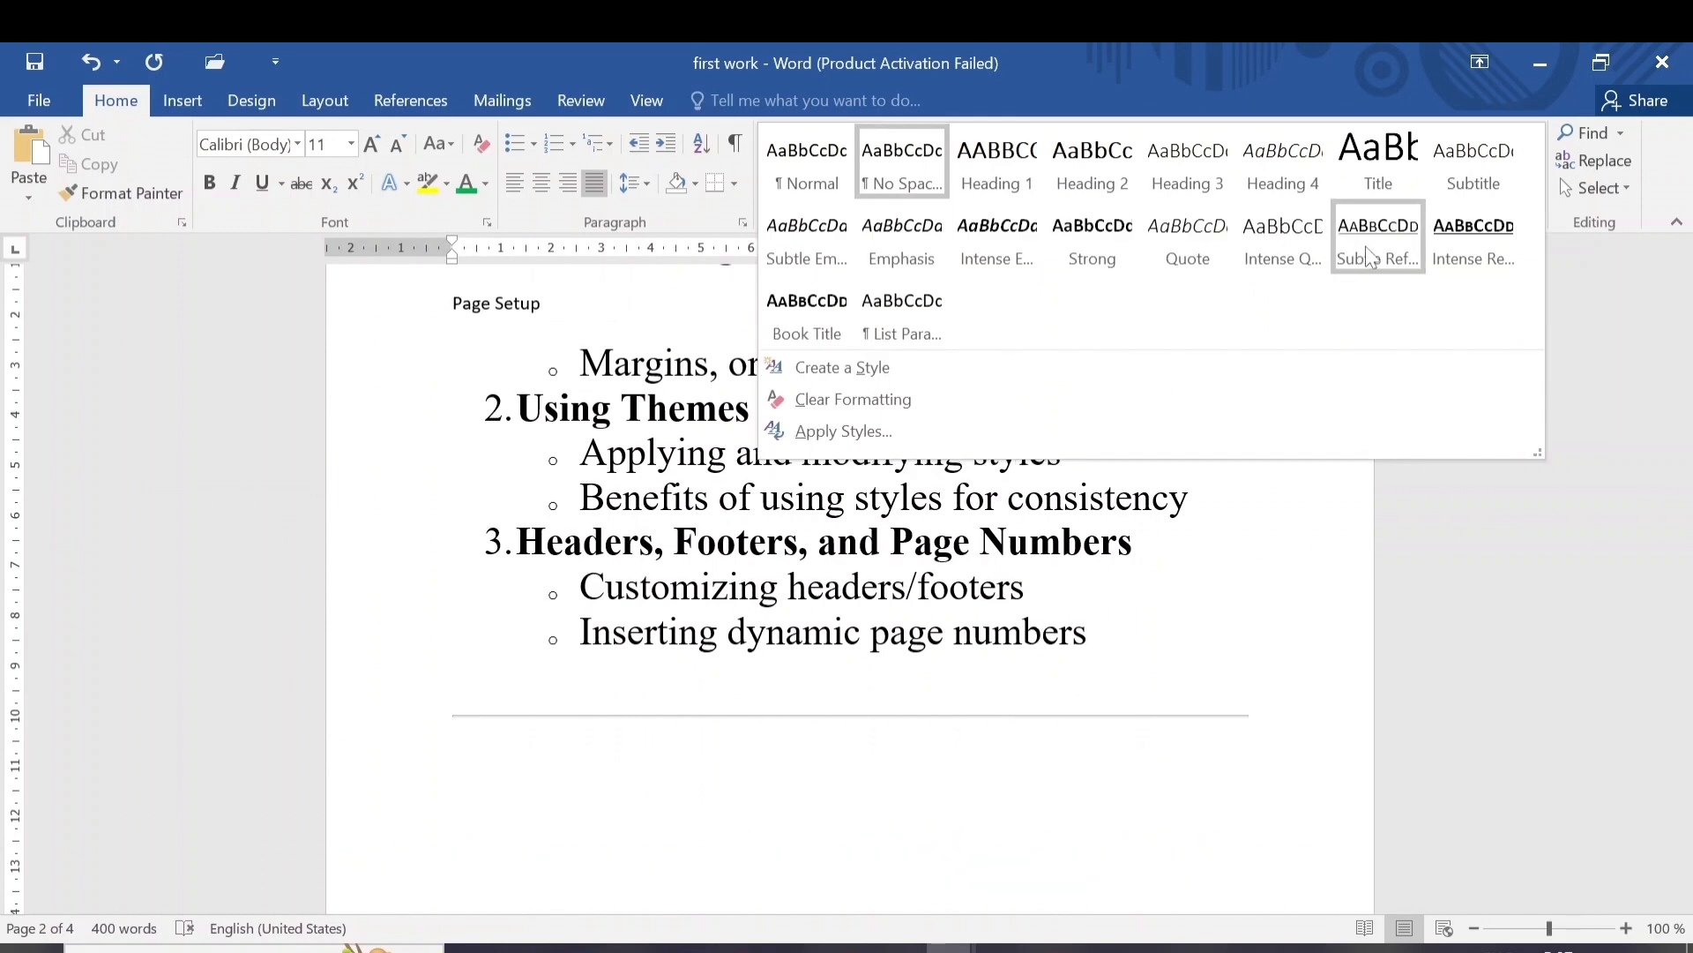
{"action": "left_click", "coordinate": [1443, 589]}
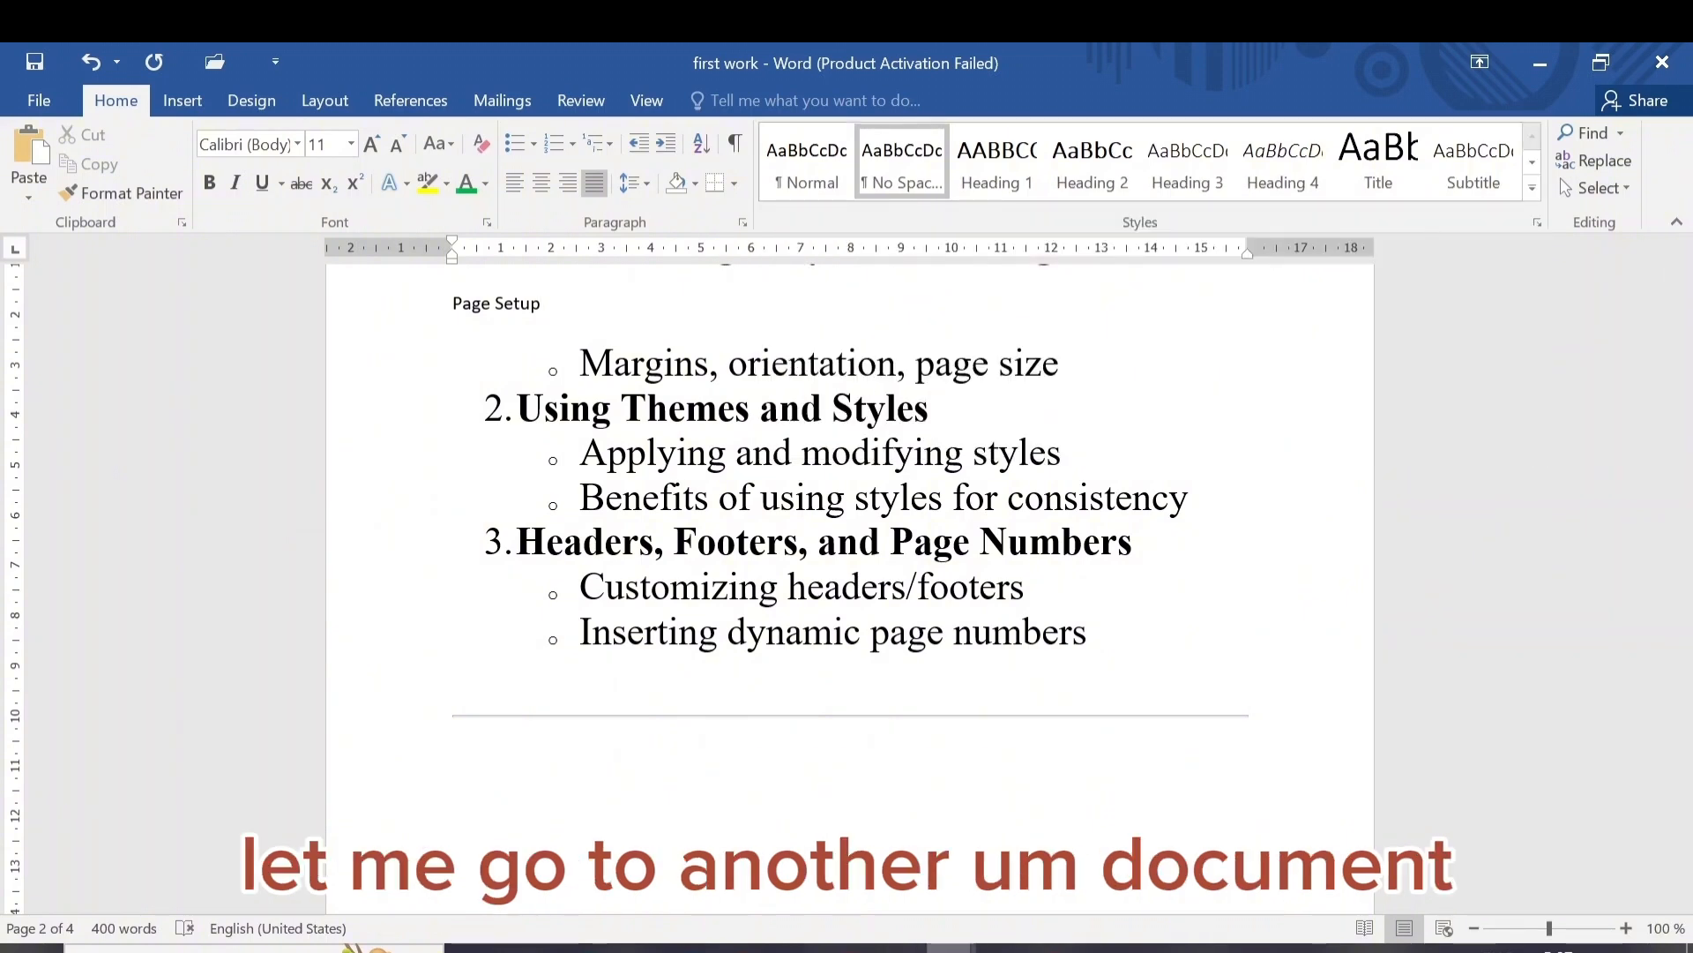
Step: Switch to the Prompts document, select the Master Prompt Structure section and preview the available styles on it without applying one
{"action": "mouse_move", "coordinate": [951, 948]}
{"action": "left_click", "coordinate": [1380, 838]}
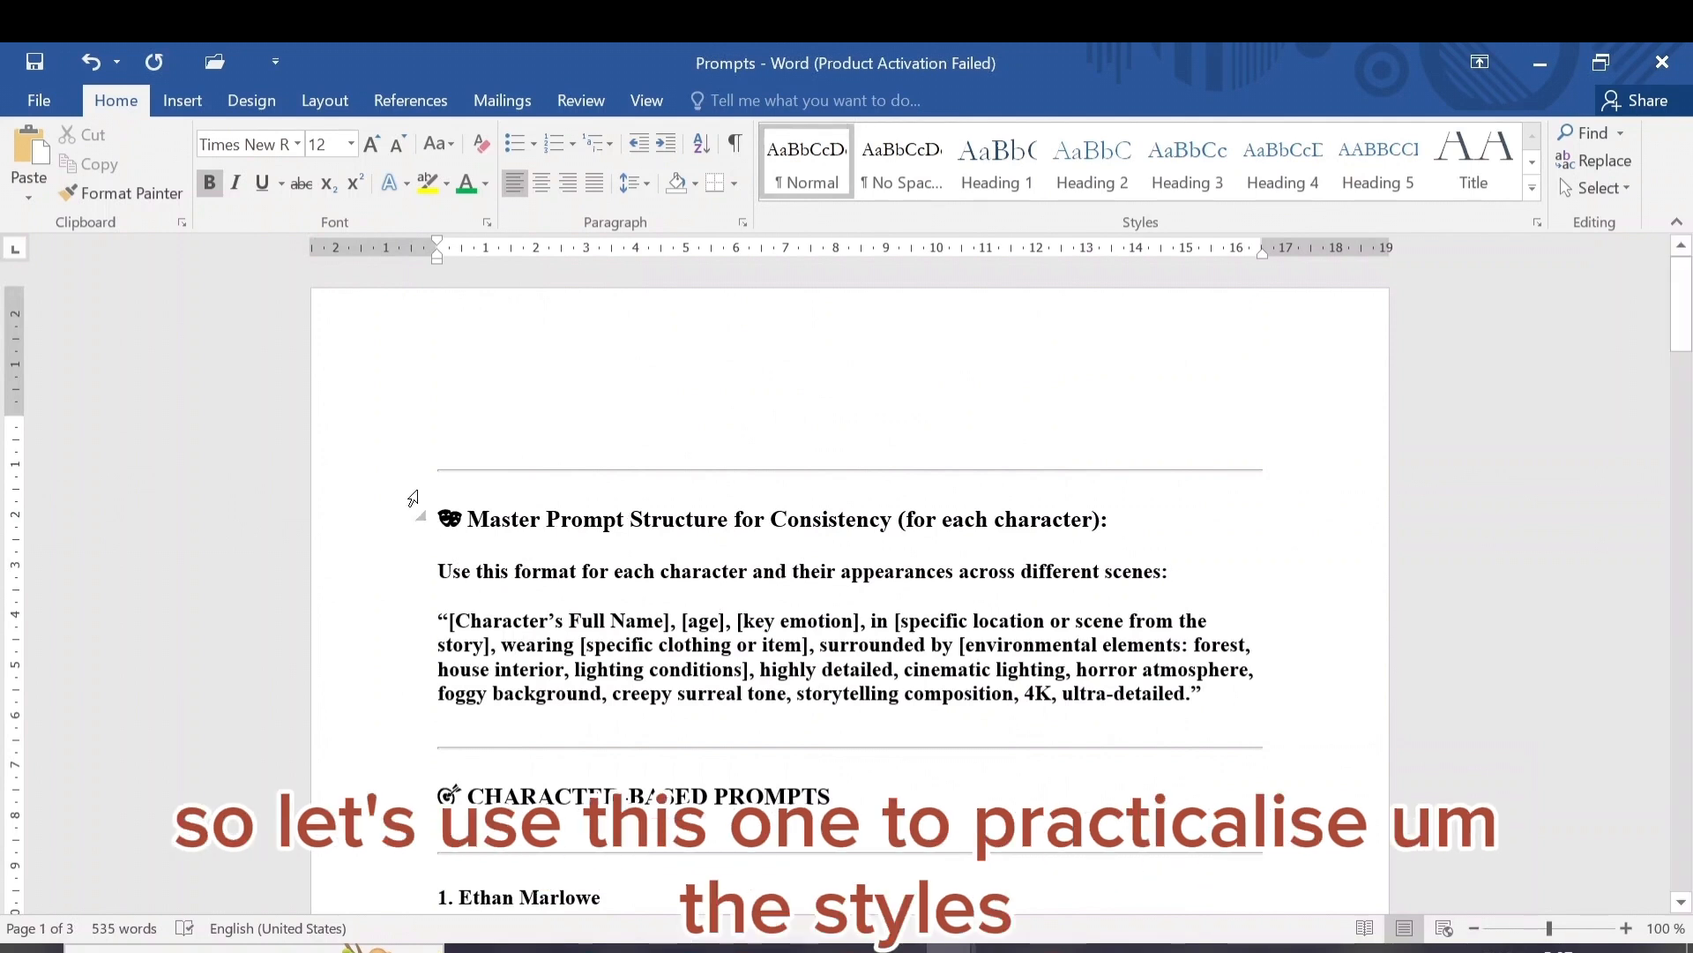
{"action": "left_click_drag", "start_coordinate": [439, 511], "coordinate": [1261, 747]}
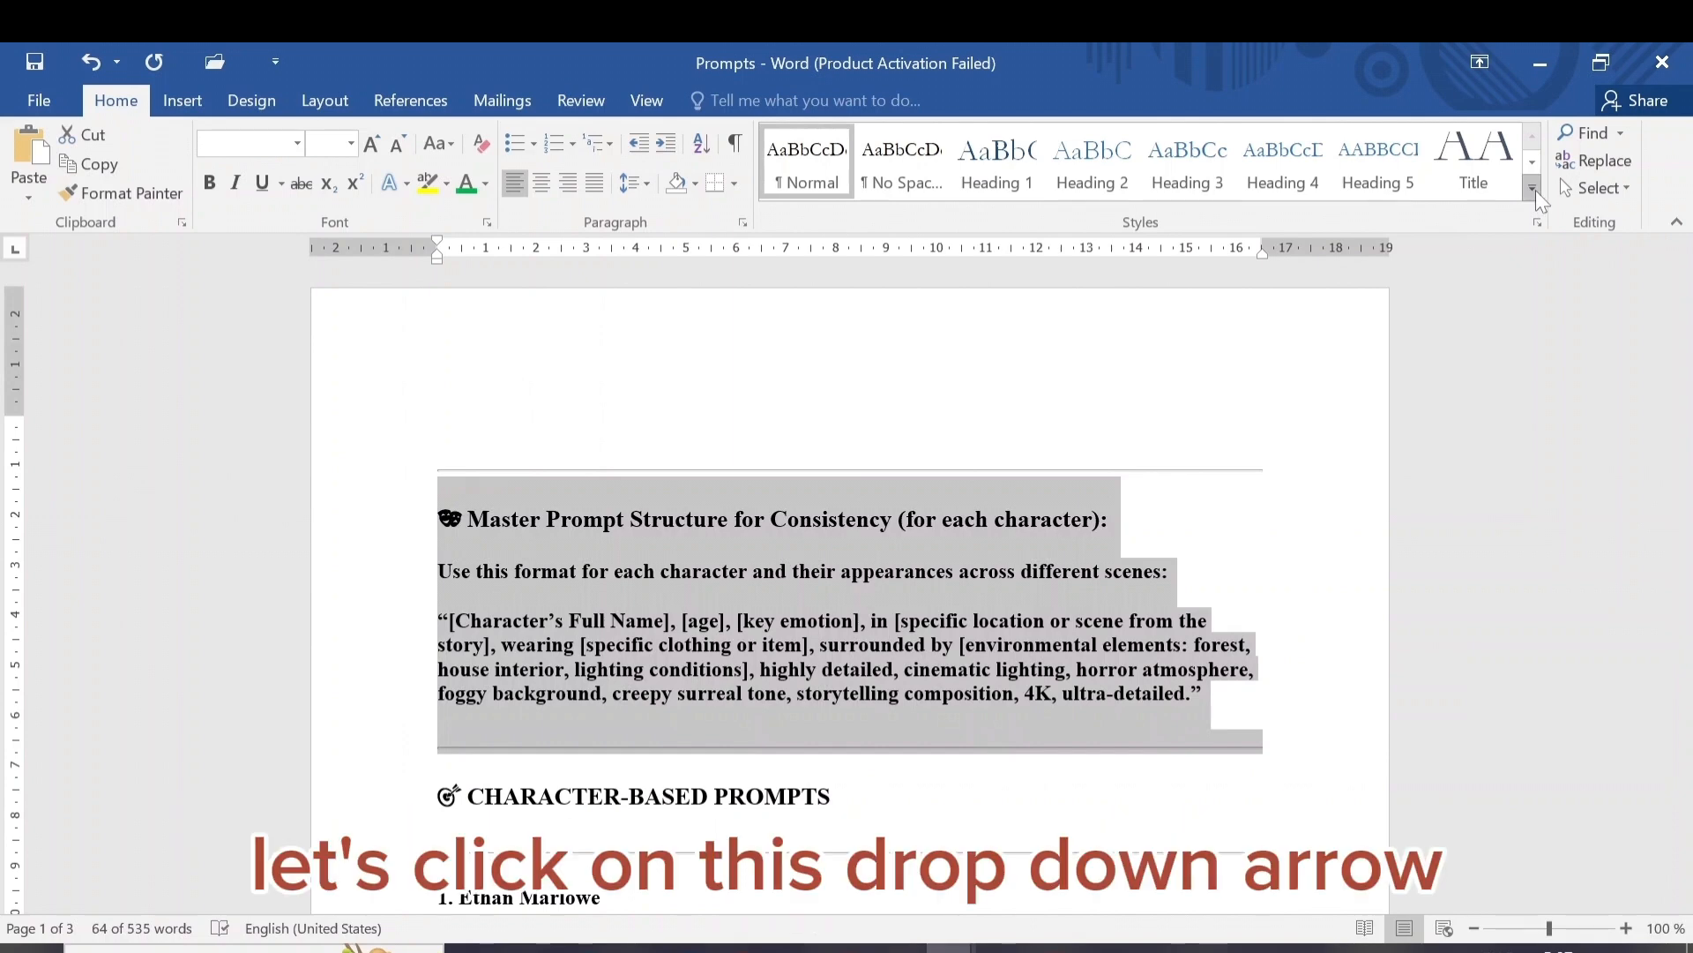
{"action": "left_click", "coordinate": [1534, 188]}
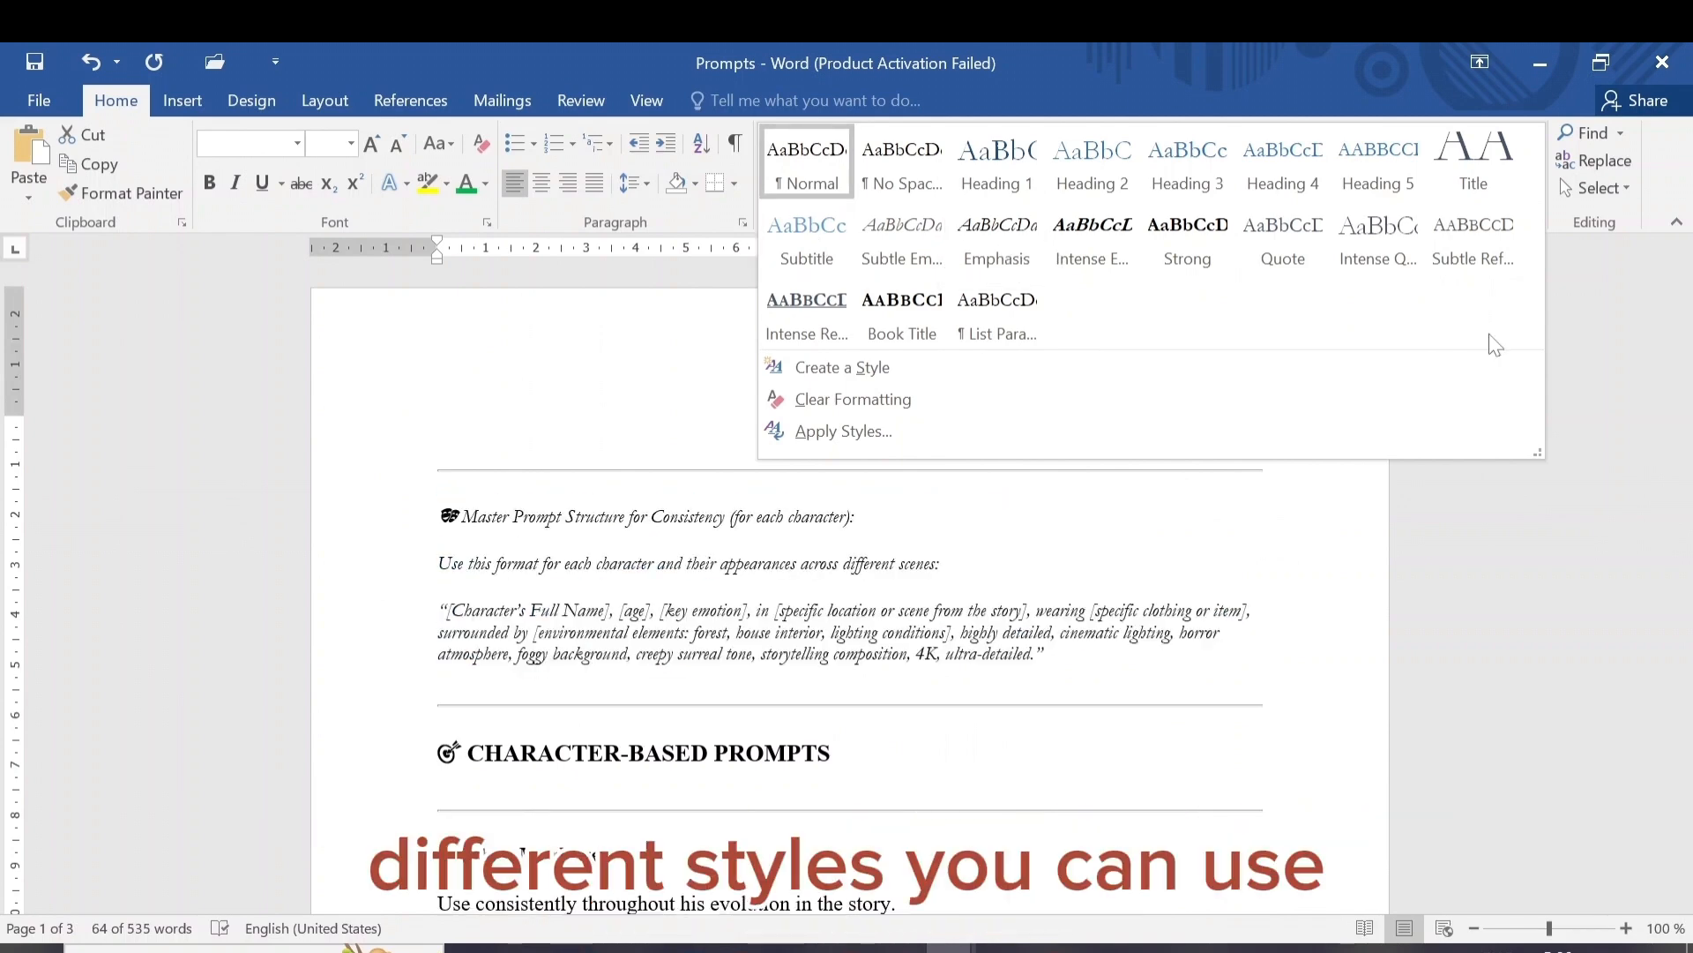
{"action": "left_click", "coordinate": [1590, 314]}
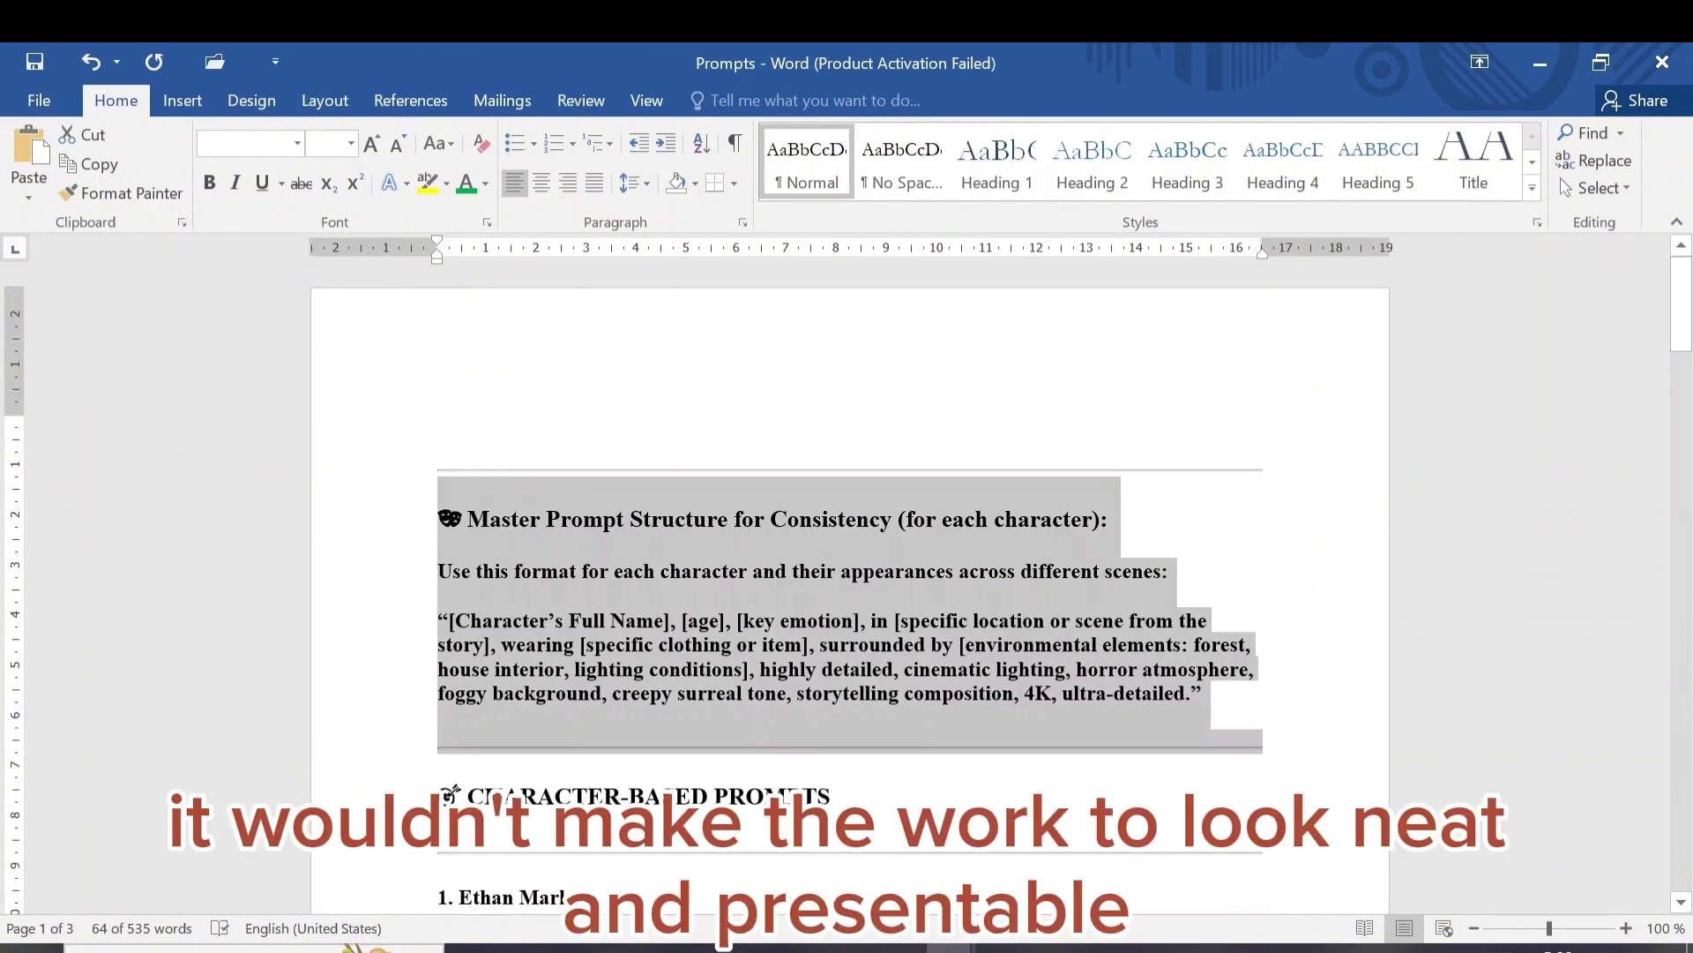
Step: Look over the document themes, apply the seventh built-in style set and review the complete collection of style sets
{"action": "left_click", "coordinate": [336, 99]}
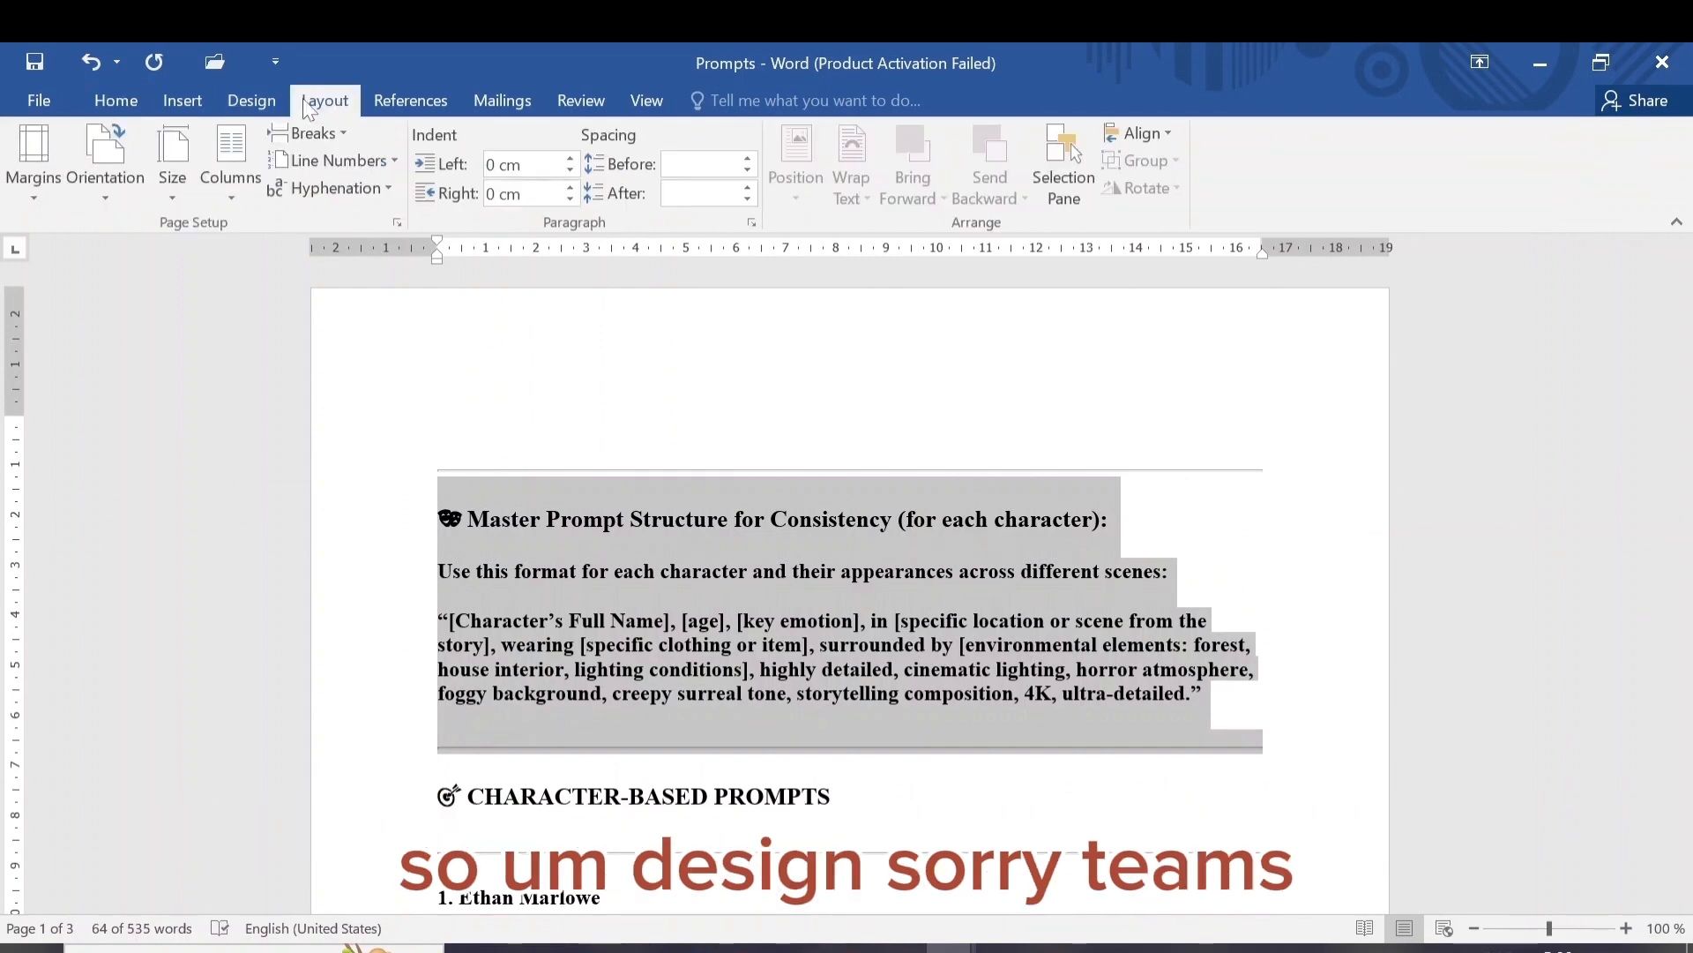
{"action": "left_click", "coordinate": [259, 98]}
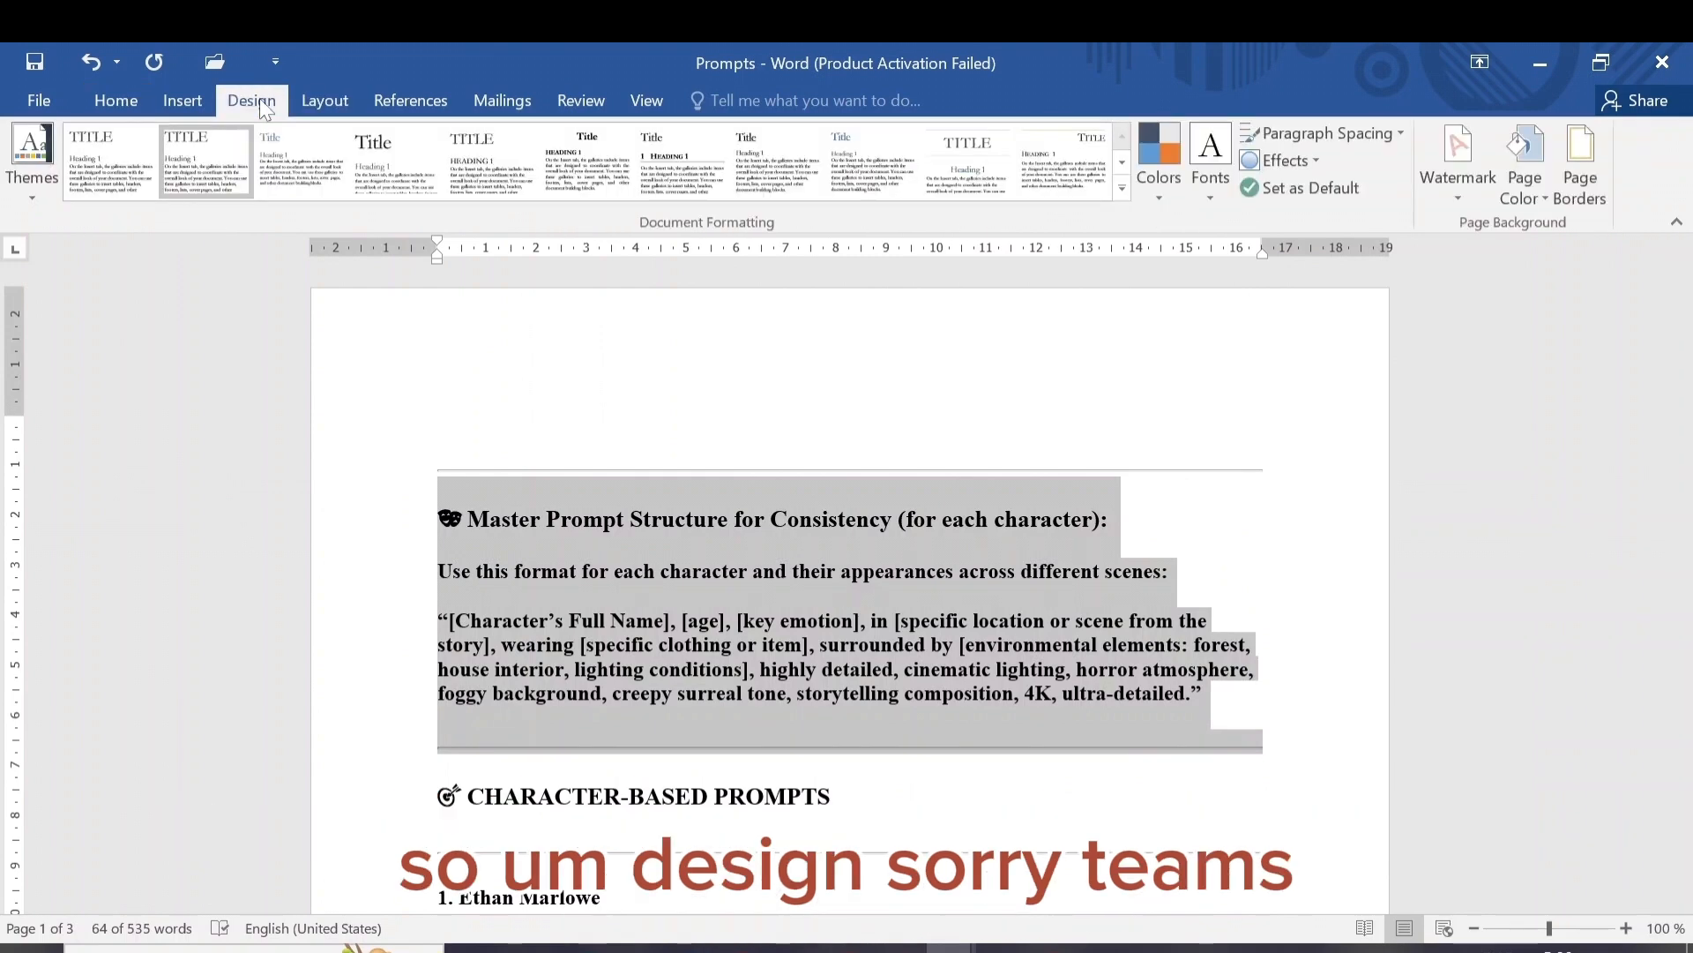
{"action": "left_click", "coordinate": [31, 194]}
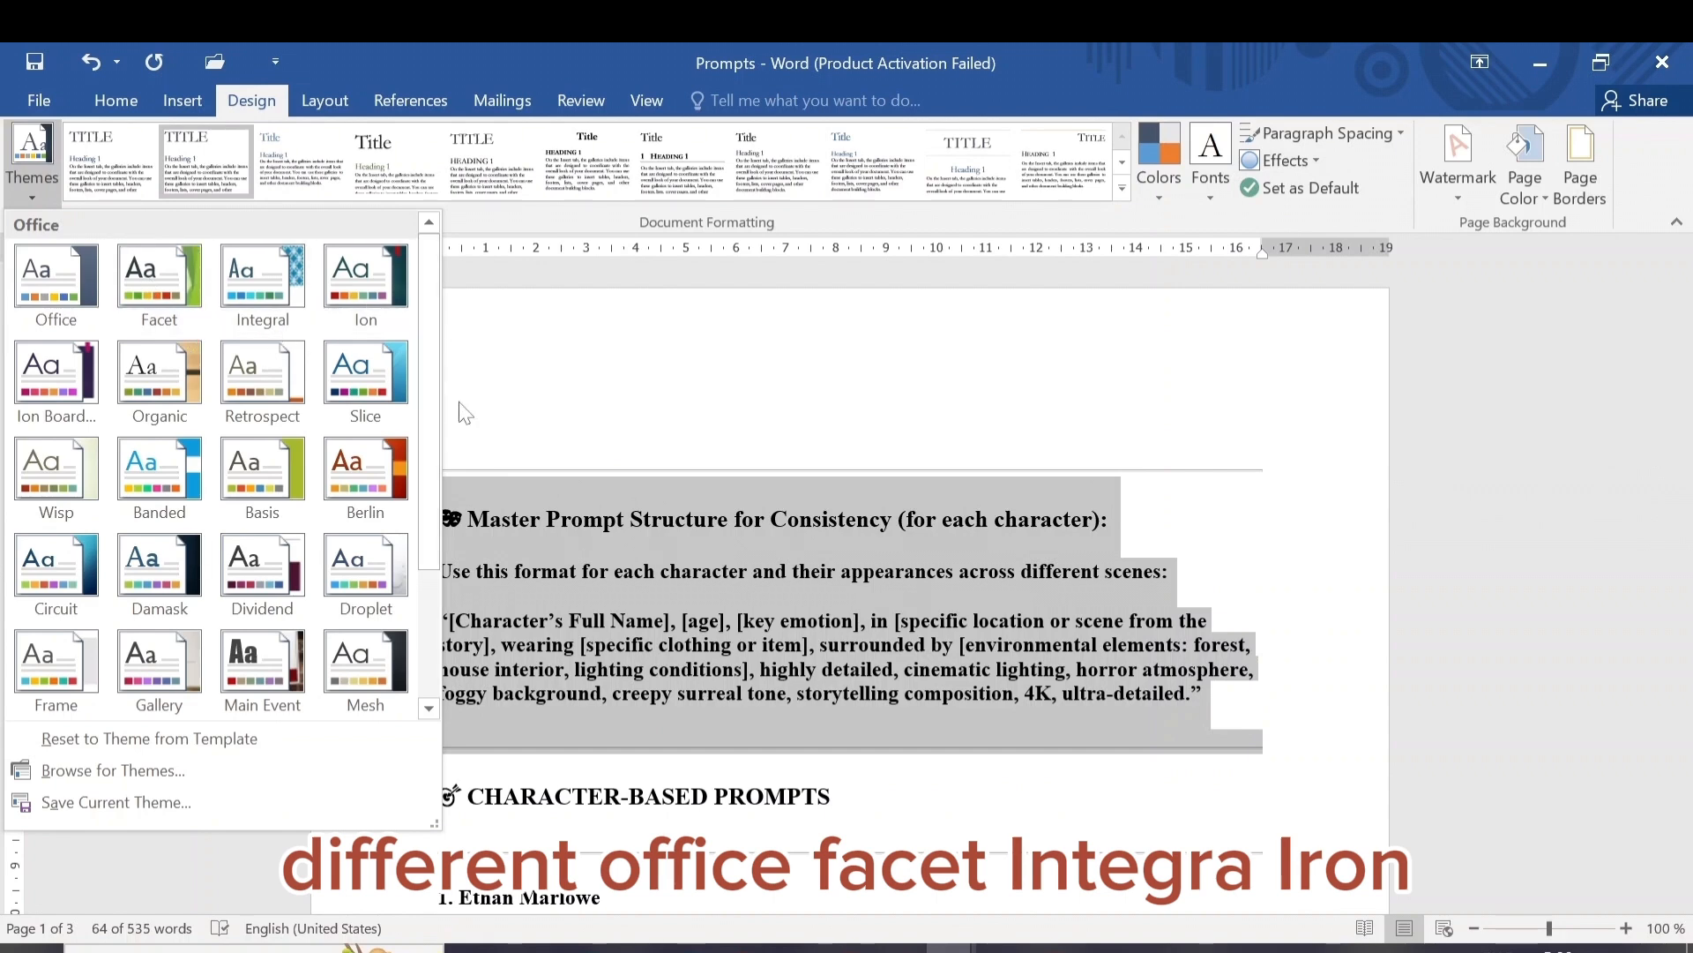
{"action": "left_click", "coordinate": [767, 166]}
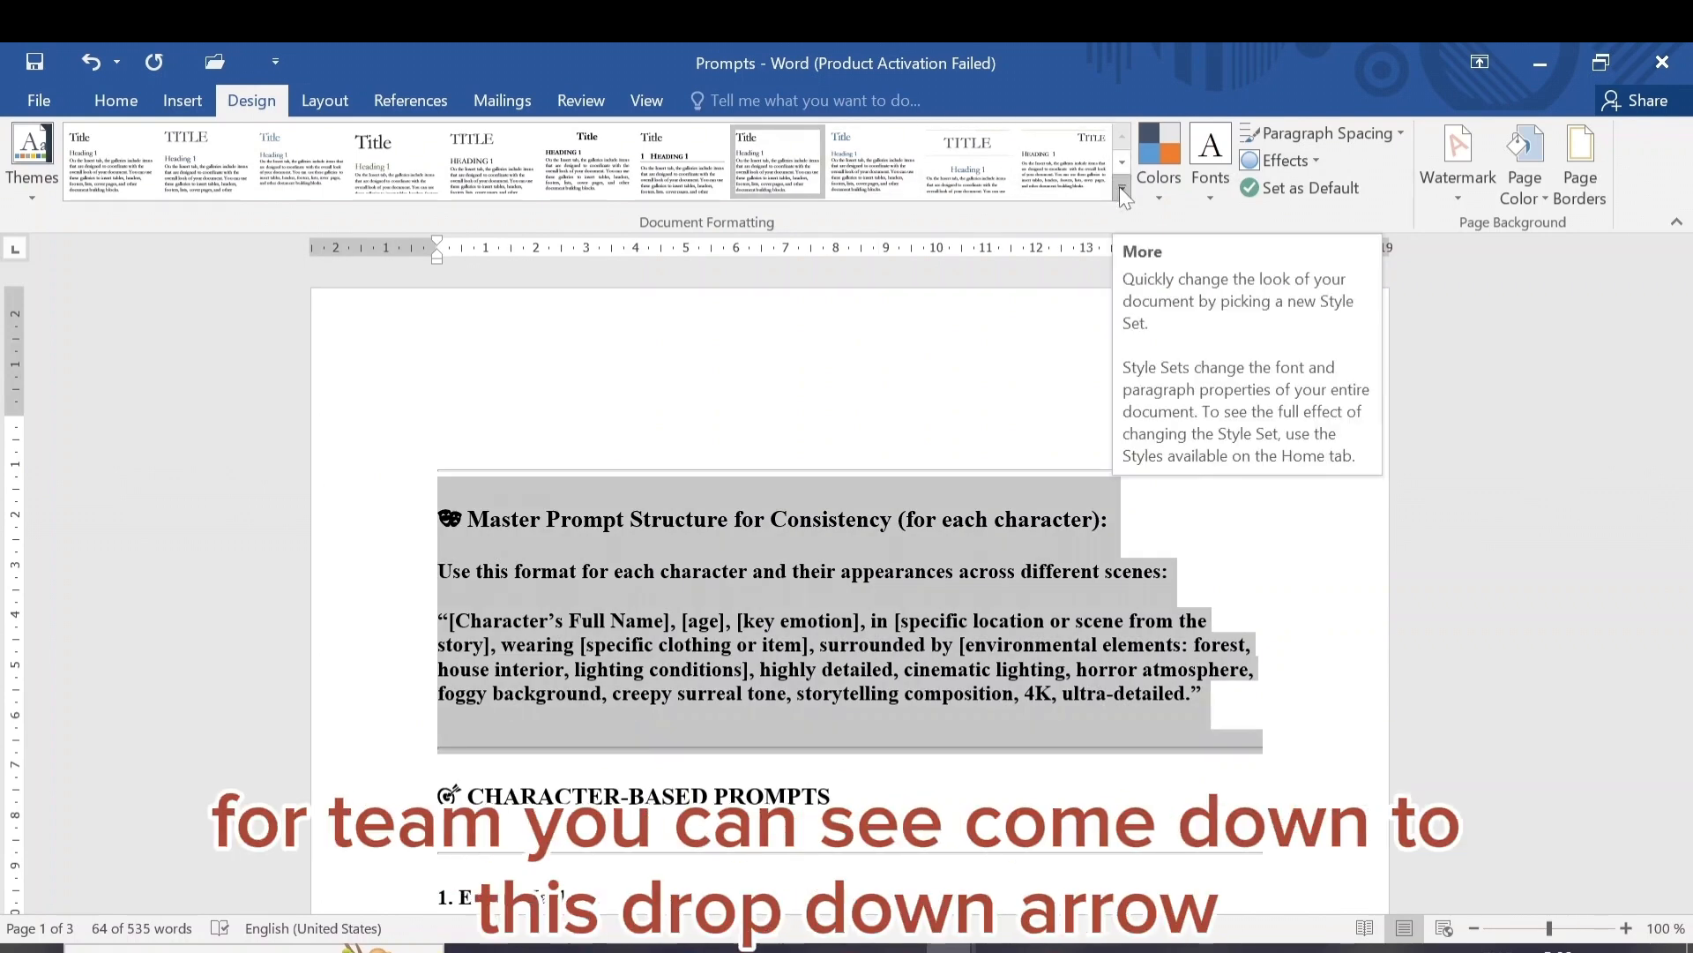
{"action": "left_click", "coordinate": [1120, 187]}
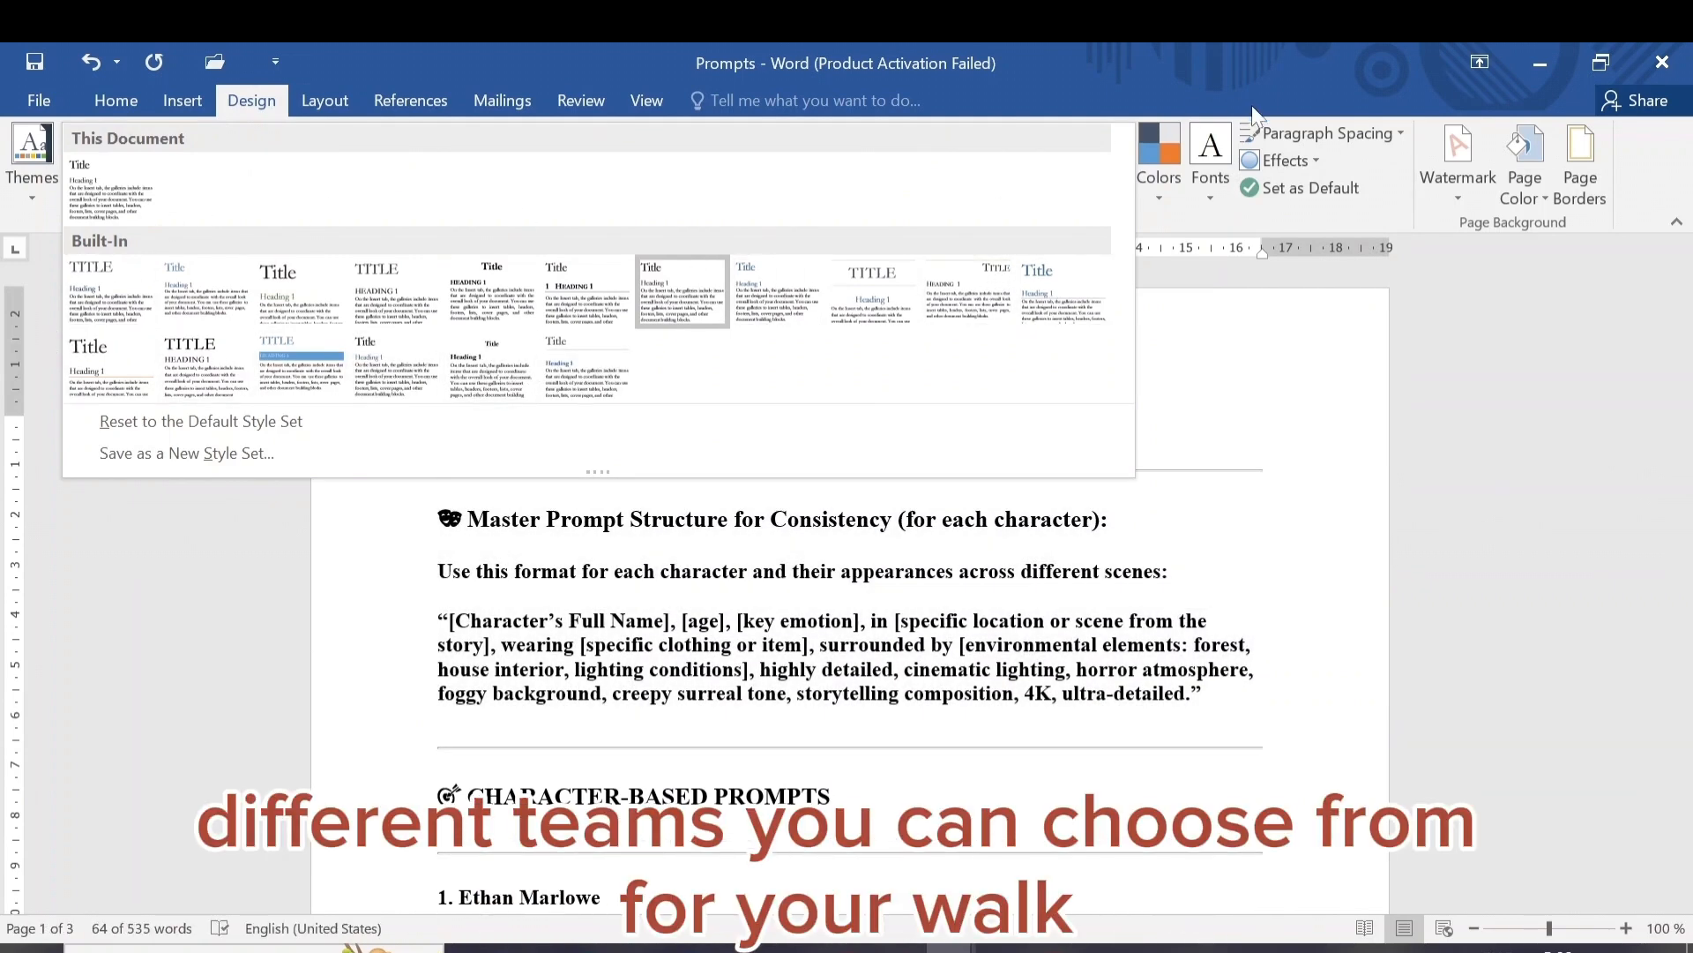
{"action": "left_click", "coordinate": [1459, 253]}
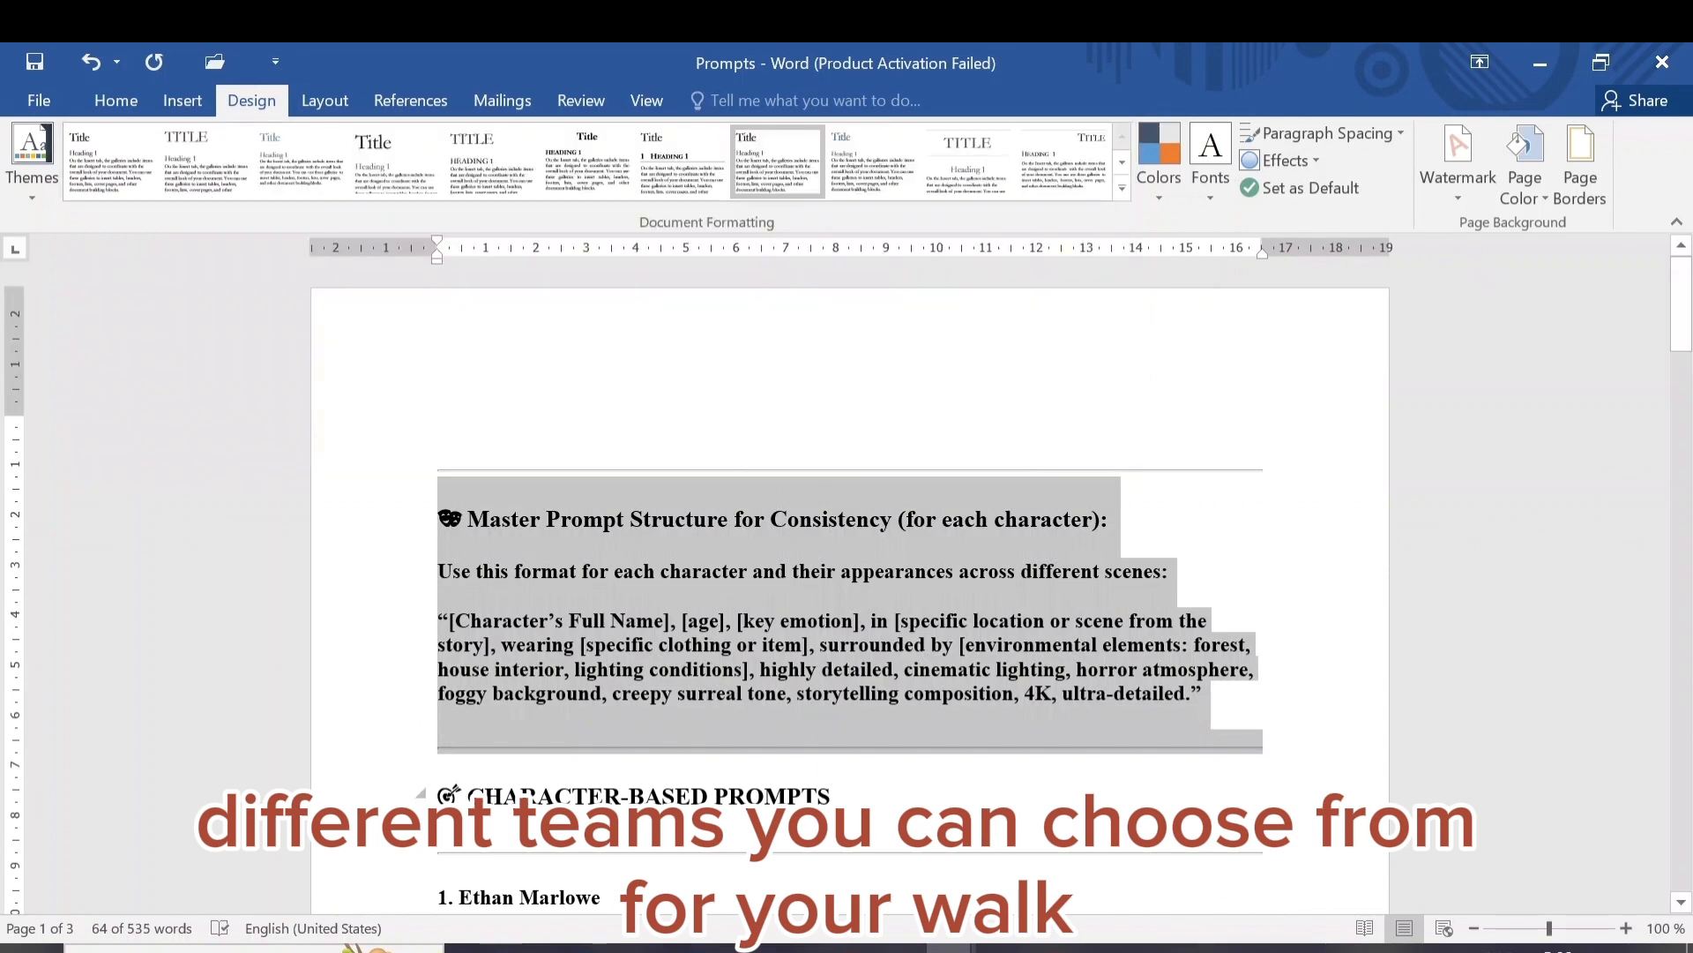
Step: Return to the first work document, remove the "Page Setup" text under Section 3 and clear the bullet from the emptied line
{"action": "mouse_move", "coordinate": [950, 948]}
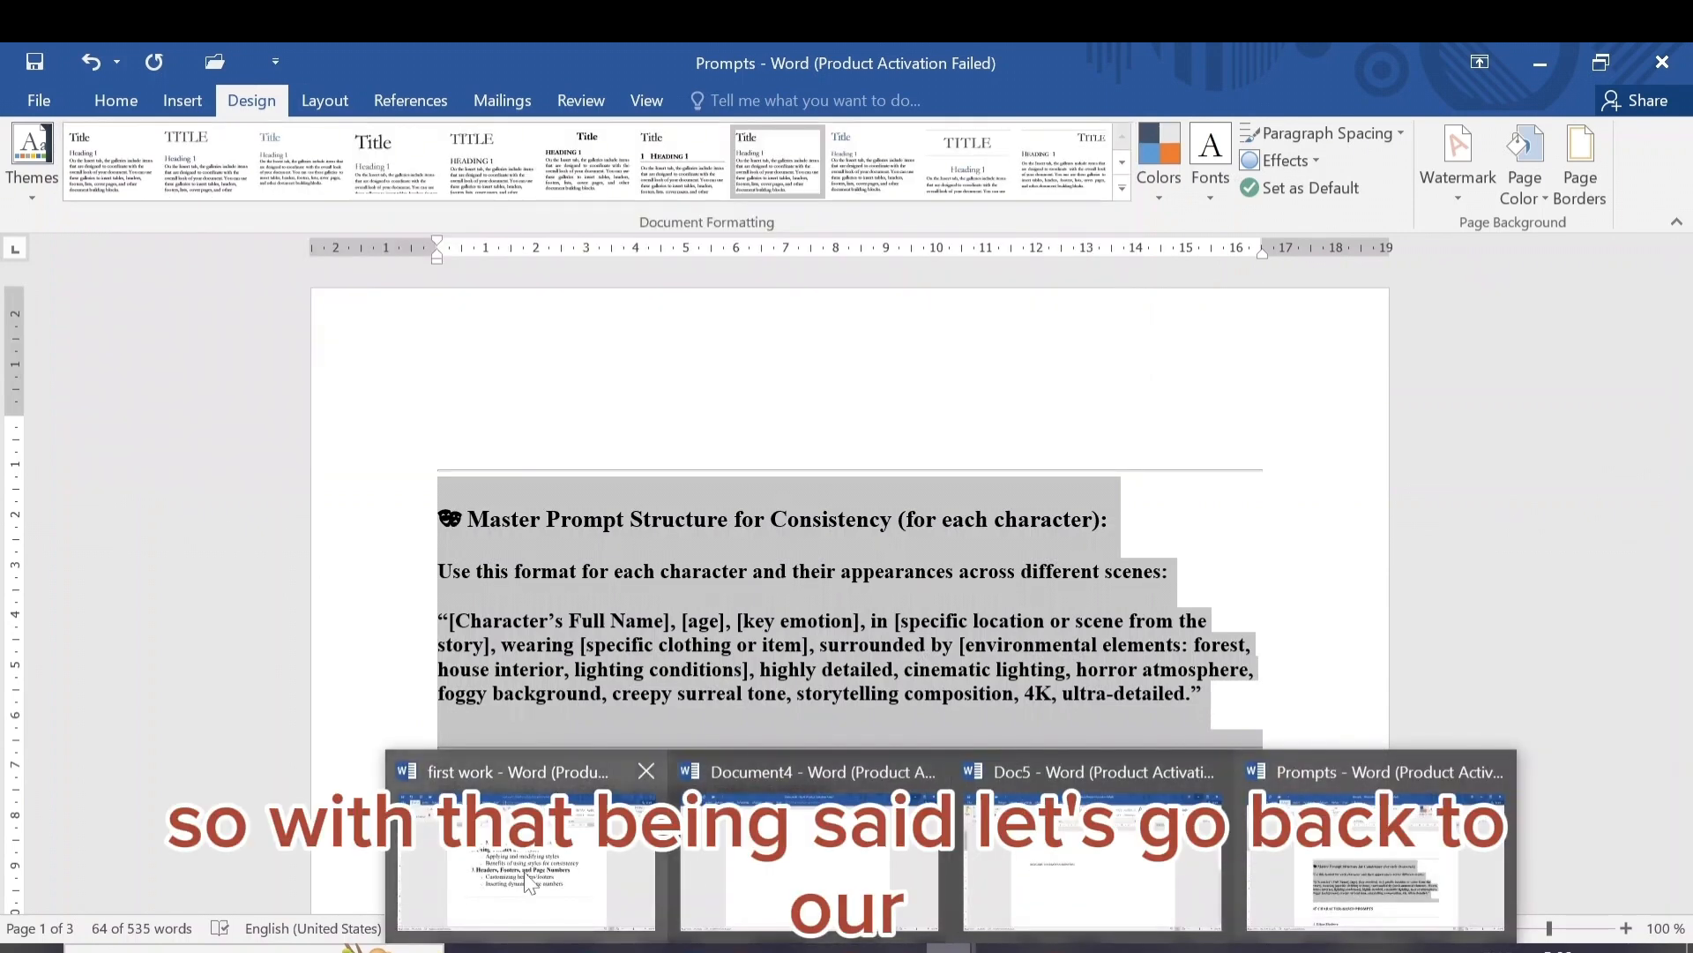
{"action": "left_click", "coordinate": [530, 882]}
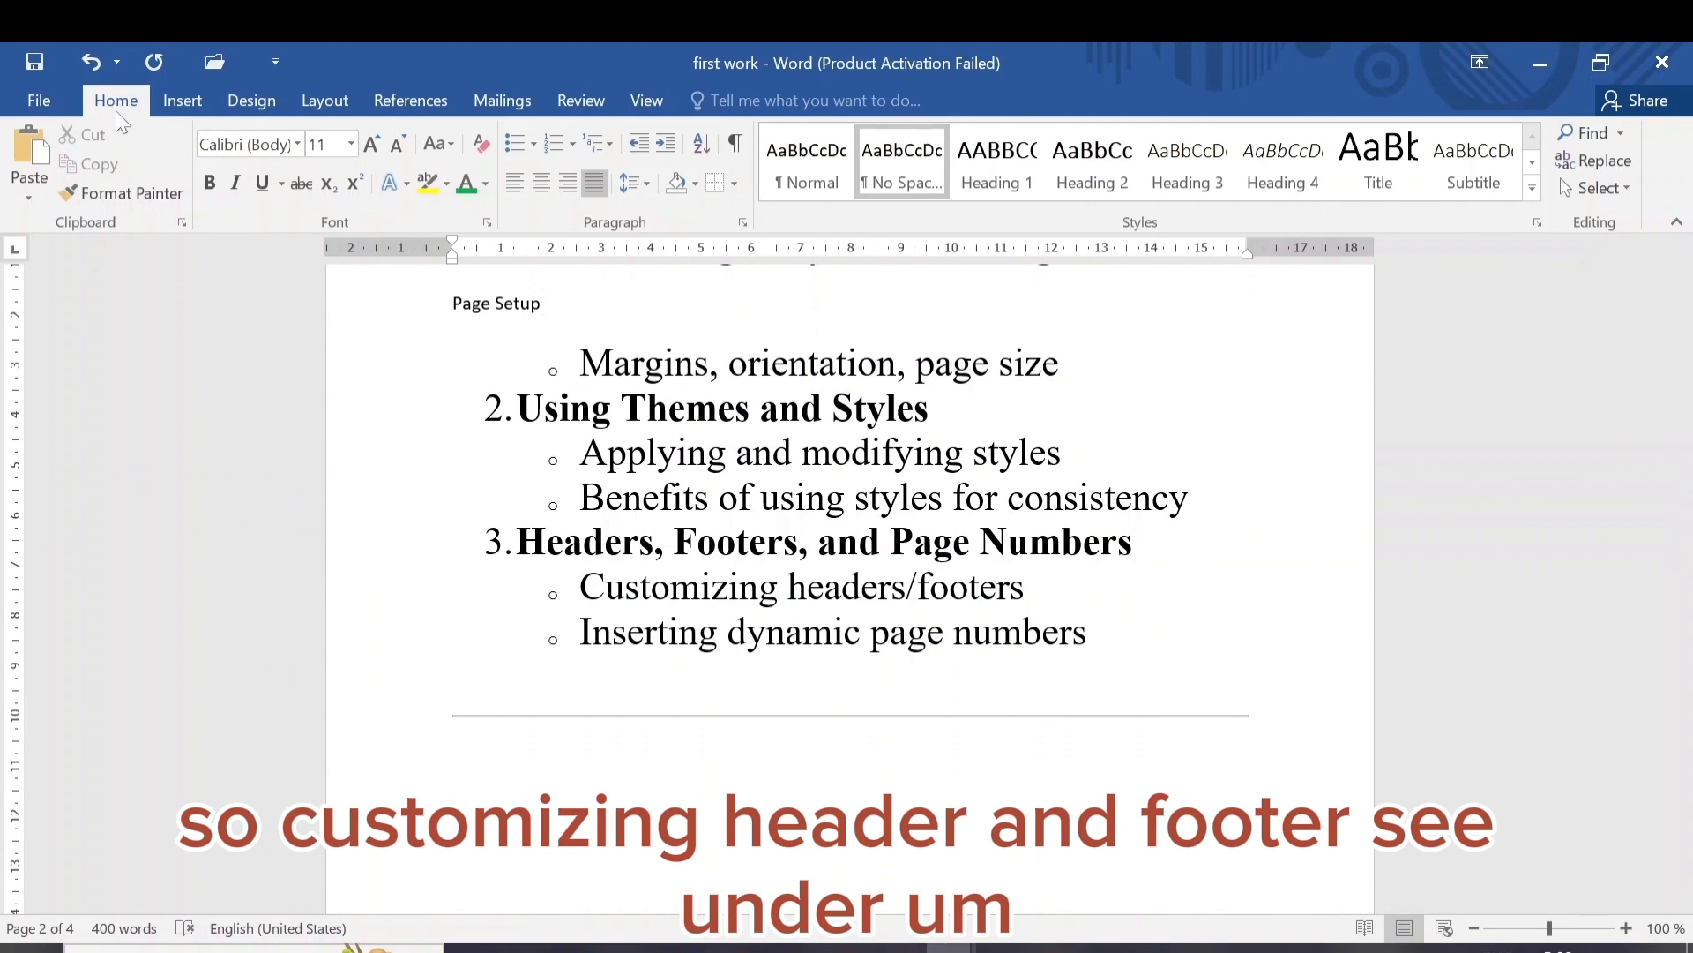
{"action": "left_click", "coordinate": [188, 98]}
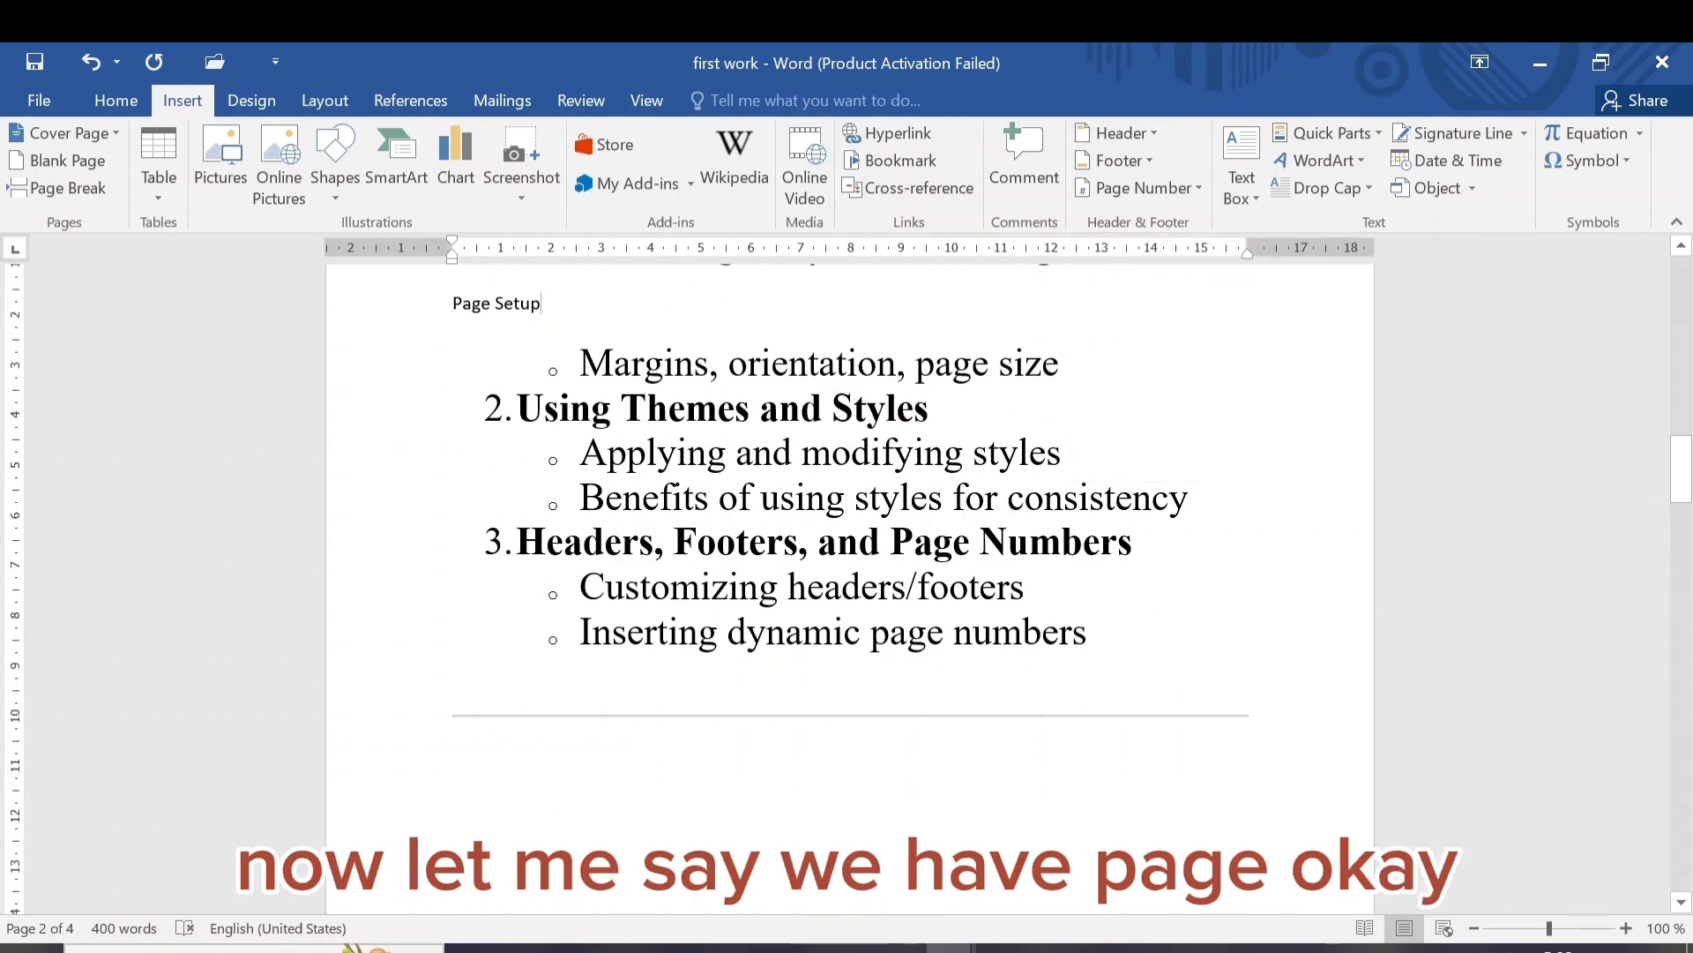
{"action": "left_click_drag", "start_coordinate": [543, 305], "coordinate": [447, 305]}
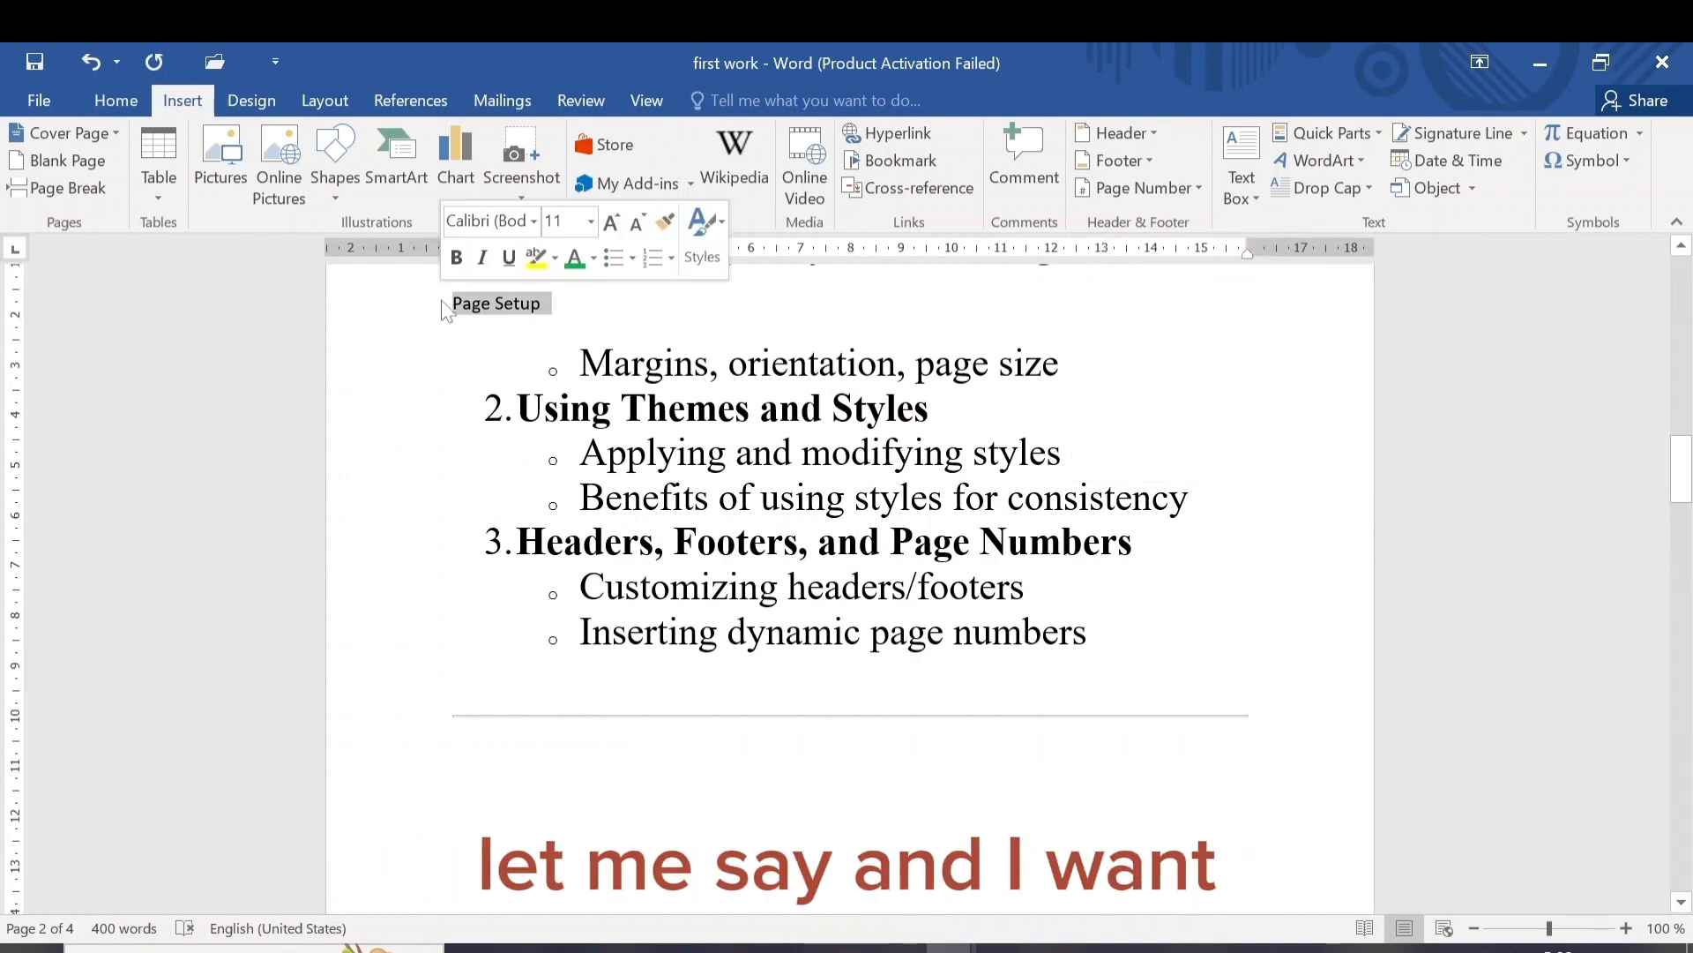
{"action": "key", "text": "ctrl+x"}
{"action": "key", "text": "ctrl+z"}
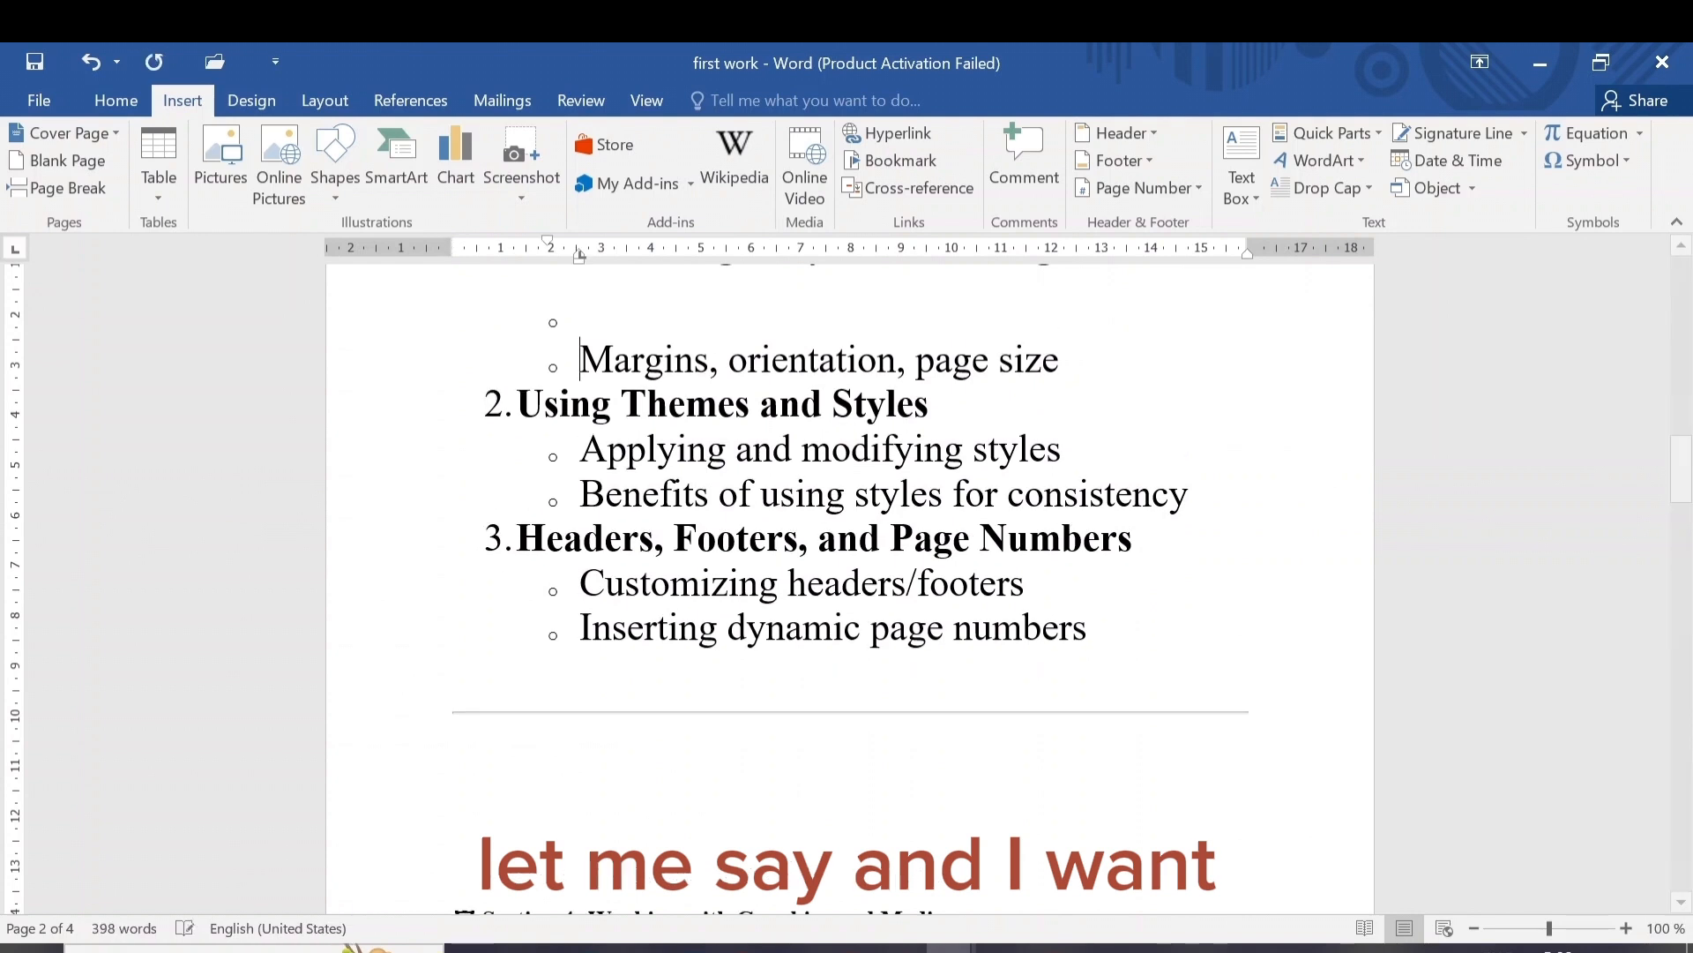
{"action": "key", "text": "Up"}
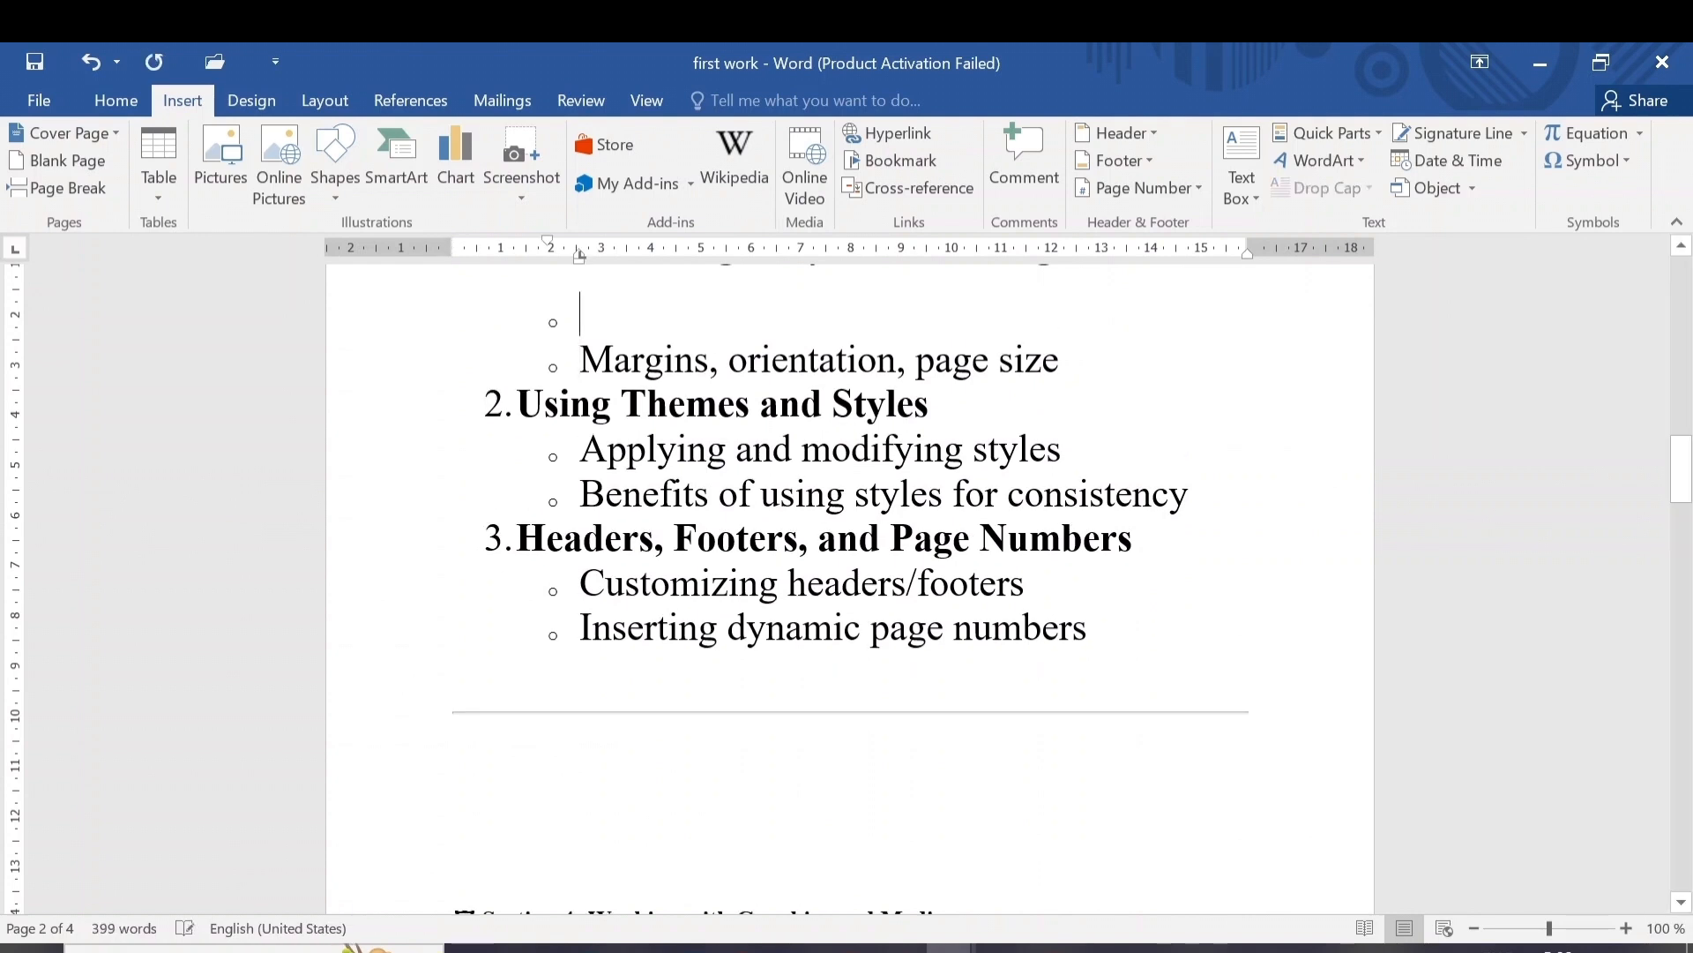
{"action": "key", "text": "shift+Tab"}
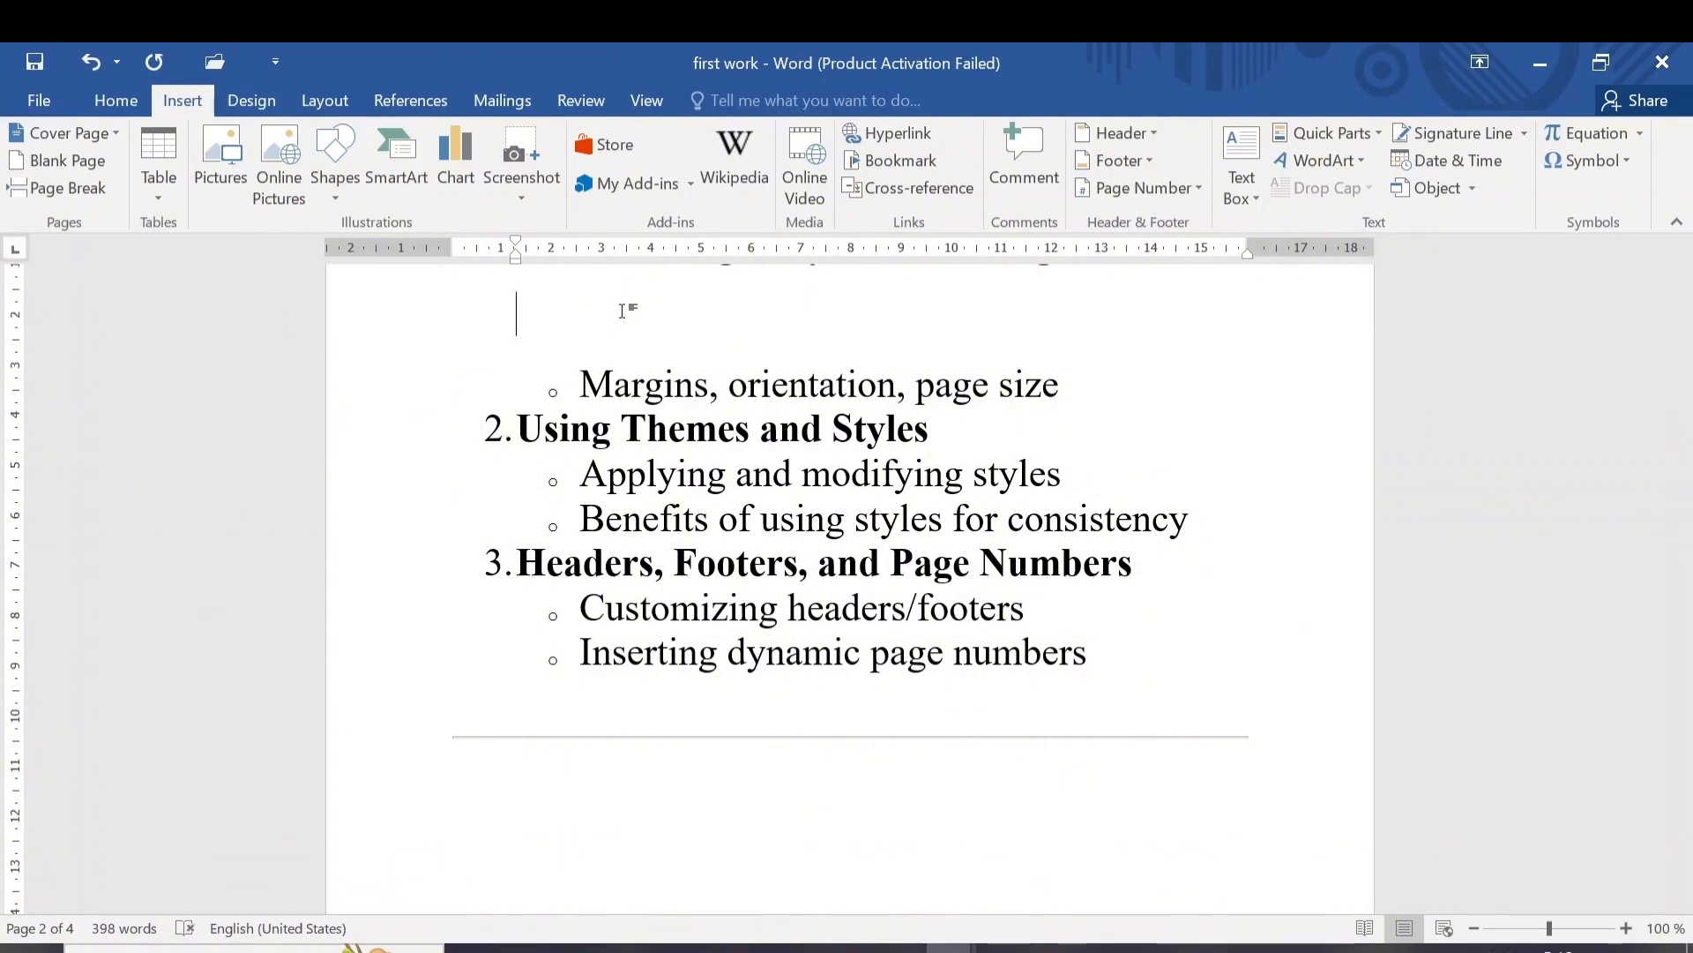
Step: Insert the built-in Blank header and enter "LEGATUS COMPUTYERS" as its text
{"action": "left_click_drag", "start_coordinate": [1681, 467], "coordinate": [1688, 291]}
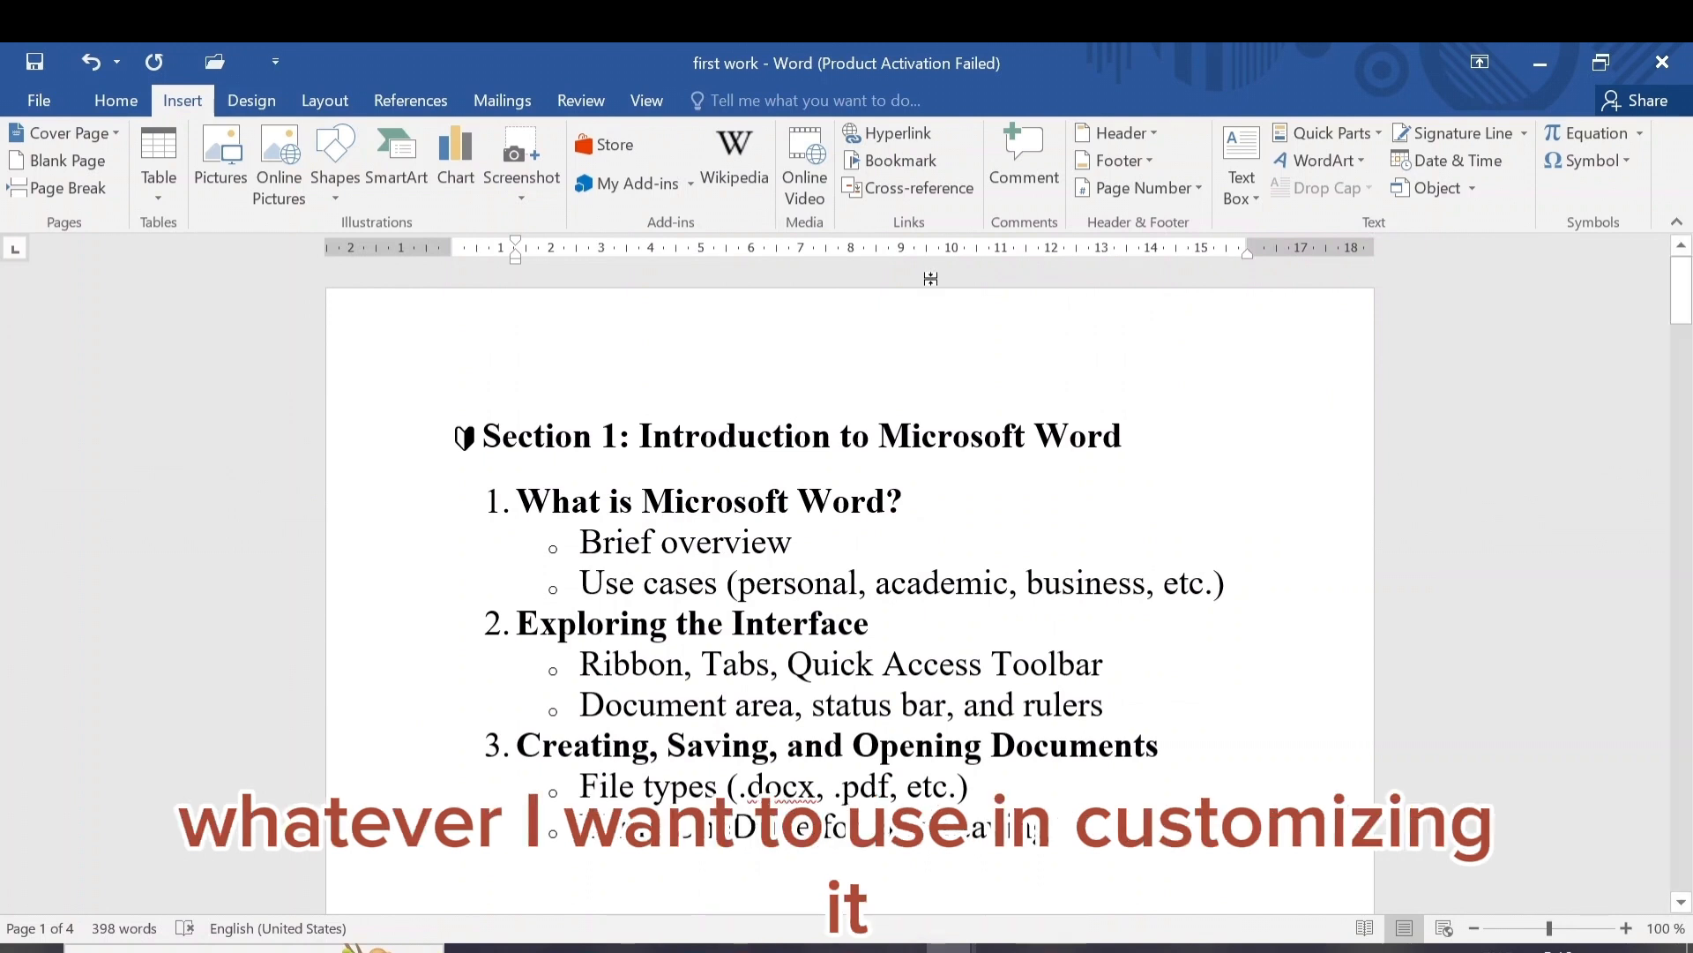
{"action": "left_click", "coordinate": [1145, 137]}
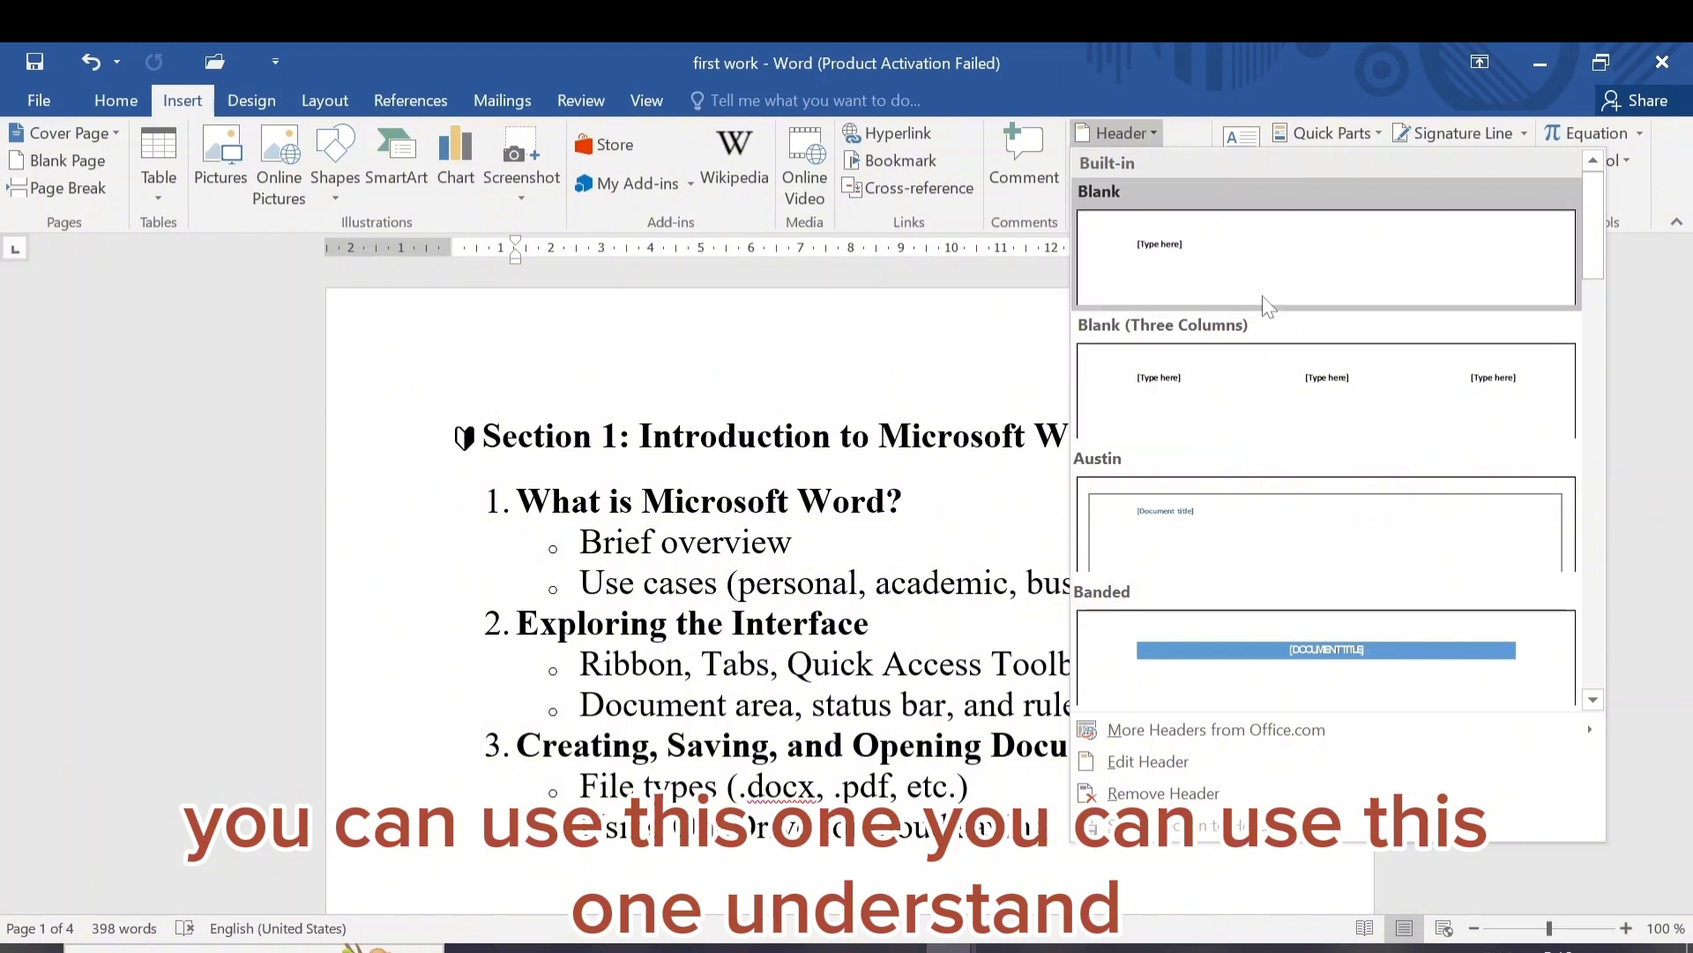
{"action": "left_click", "coordinate": [1191, 234]}
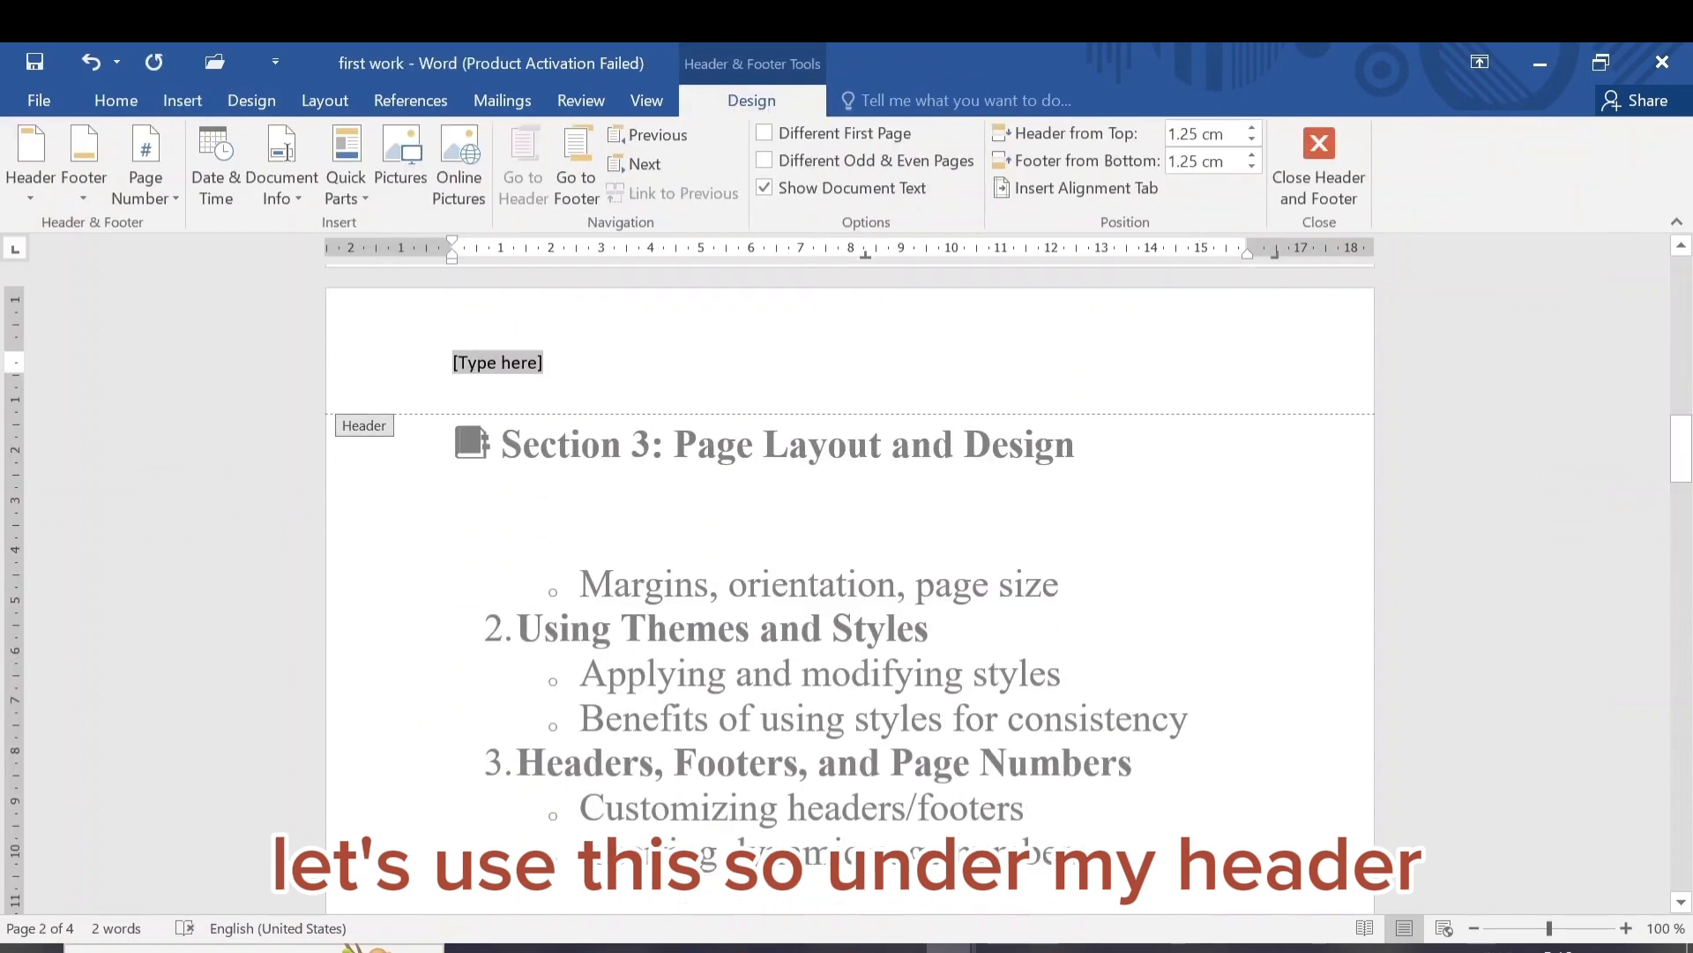
{"action": "type", "text": "L"}
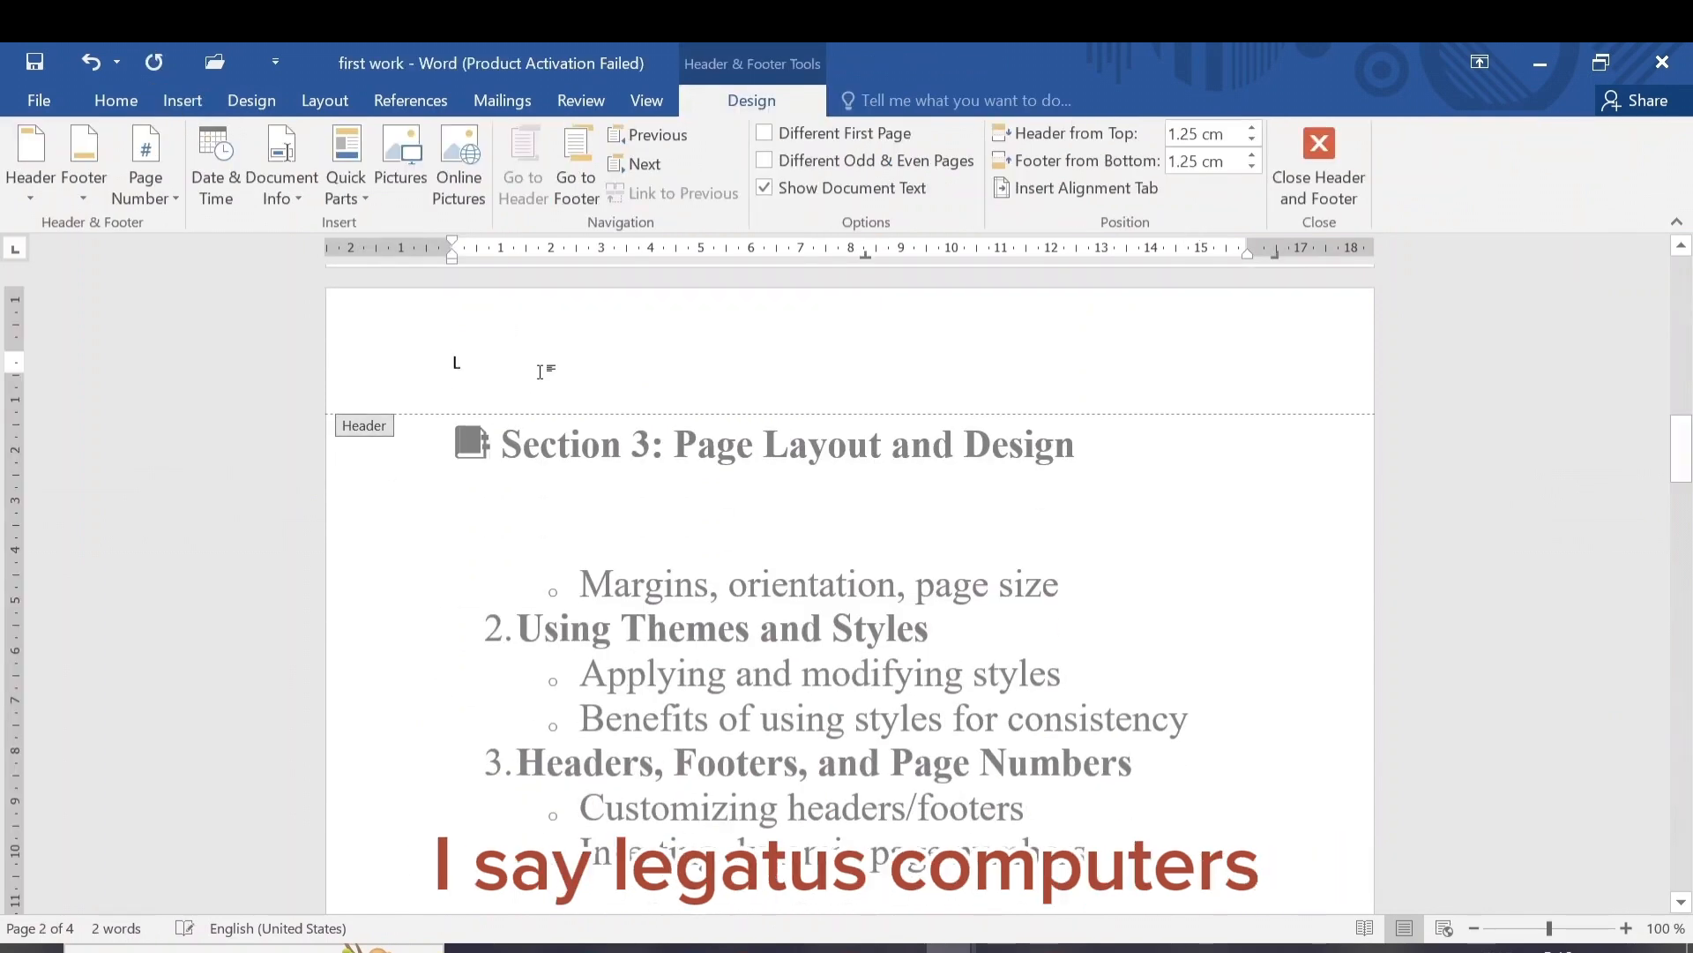
{"action": "type", "text": "EGATUS"}
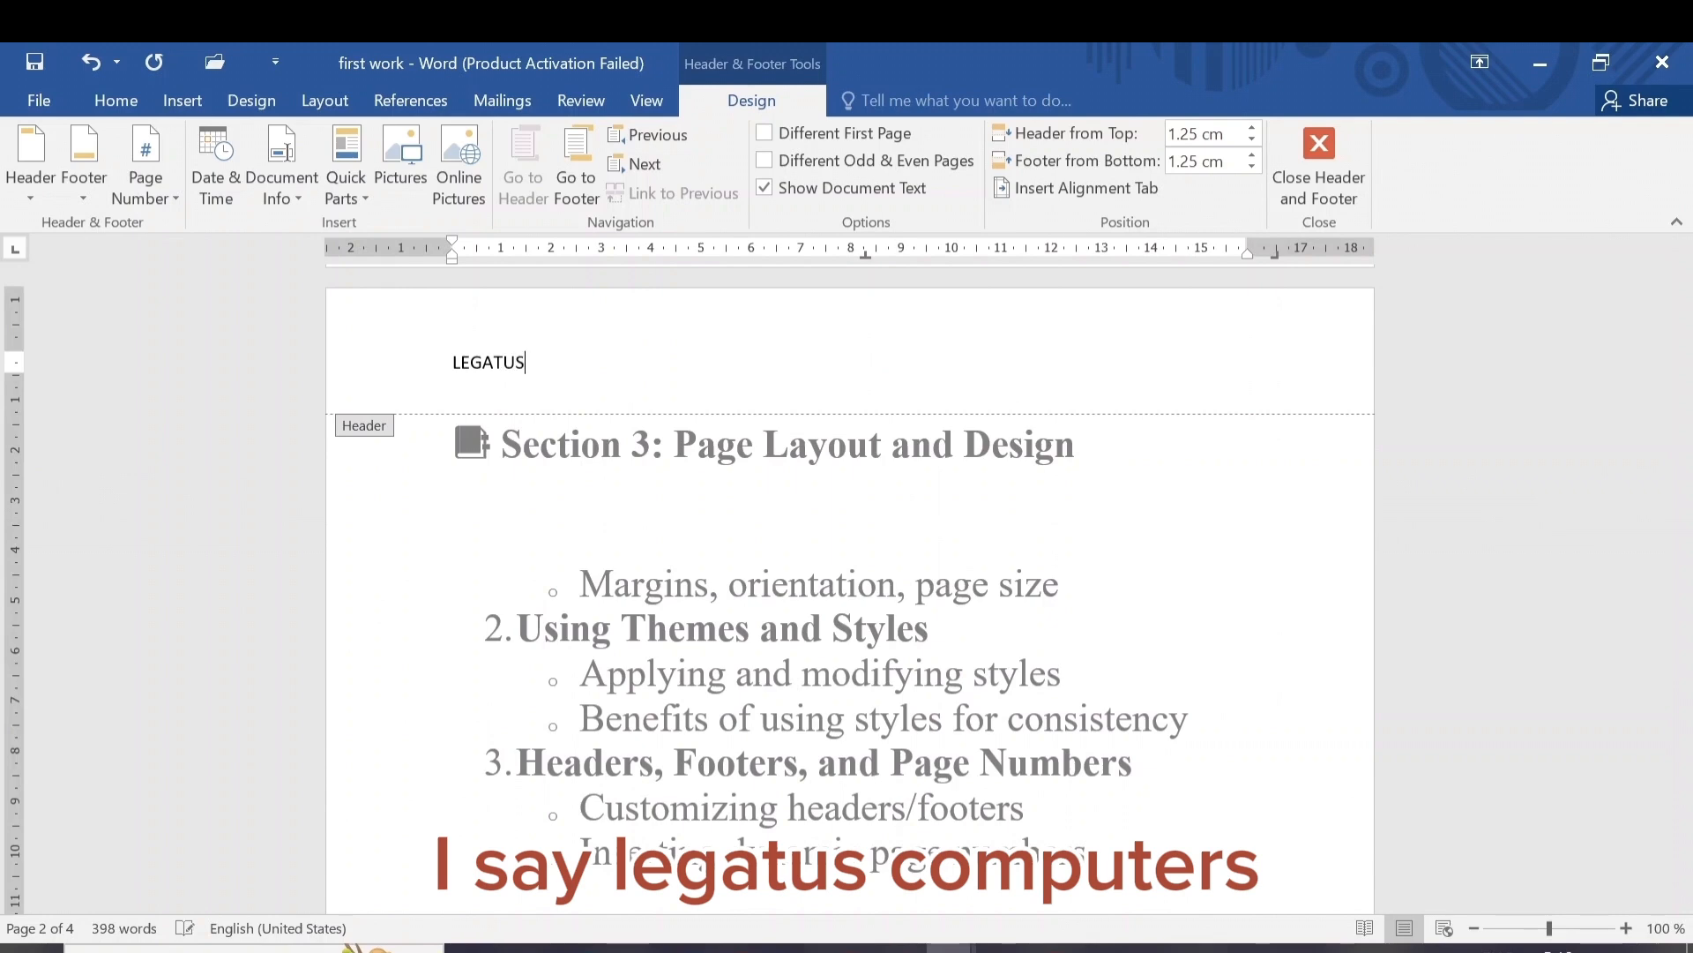
{"action": "type", "text": " COMPUTYERS"}
Step: Enter "AUGUST 2025" in the page footer and return to editing the document body
{"action": "left_click_drag", "start_coordinate": [1685, 441], "coordinate": [1685, 583]}
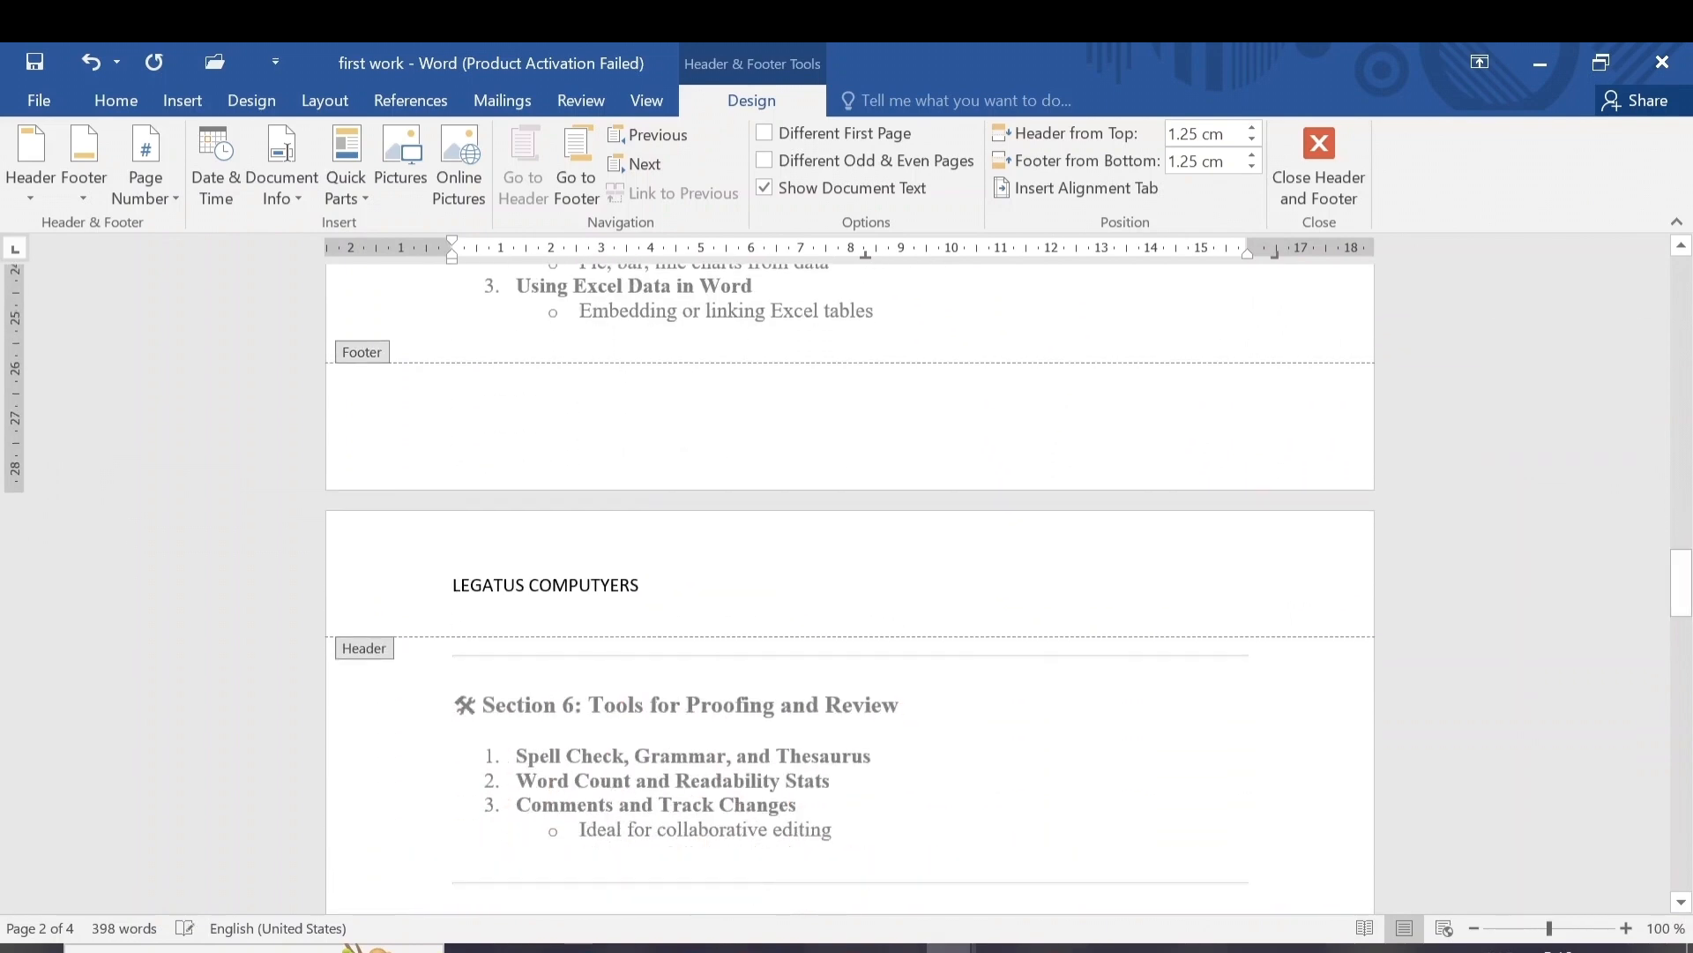
{"action": "left_click", "coordinate": [453, 417]}
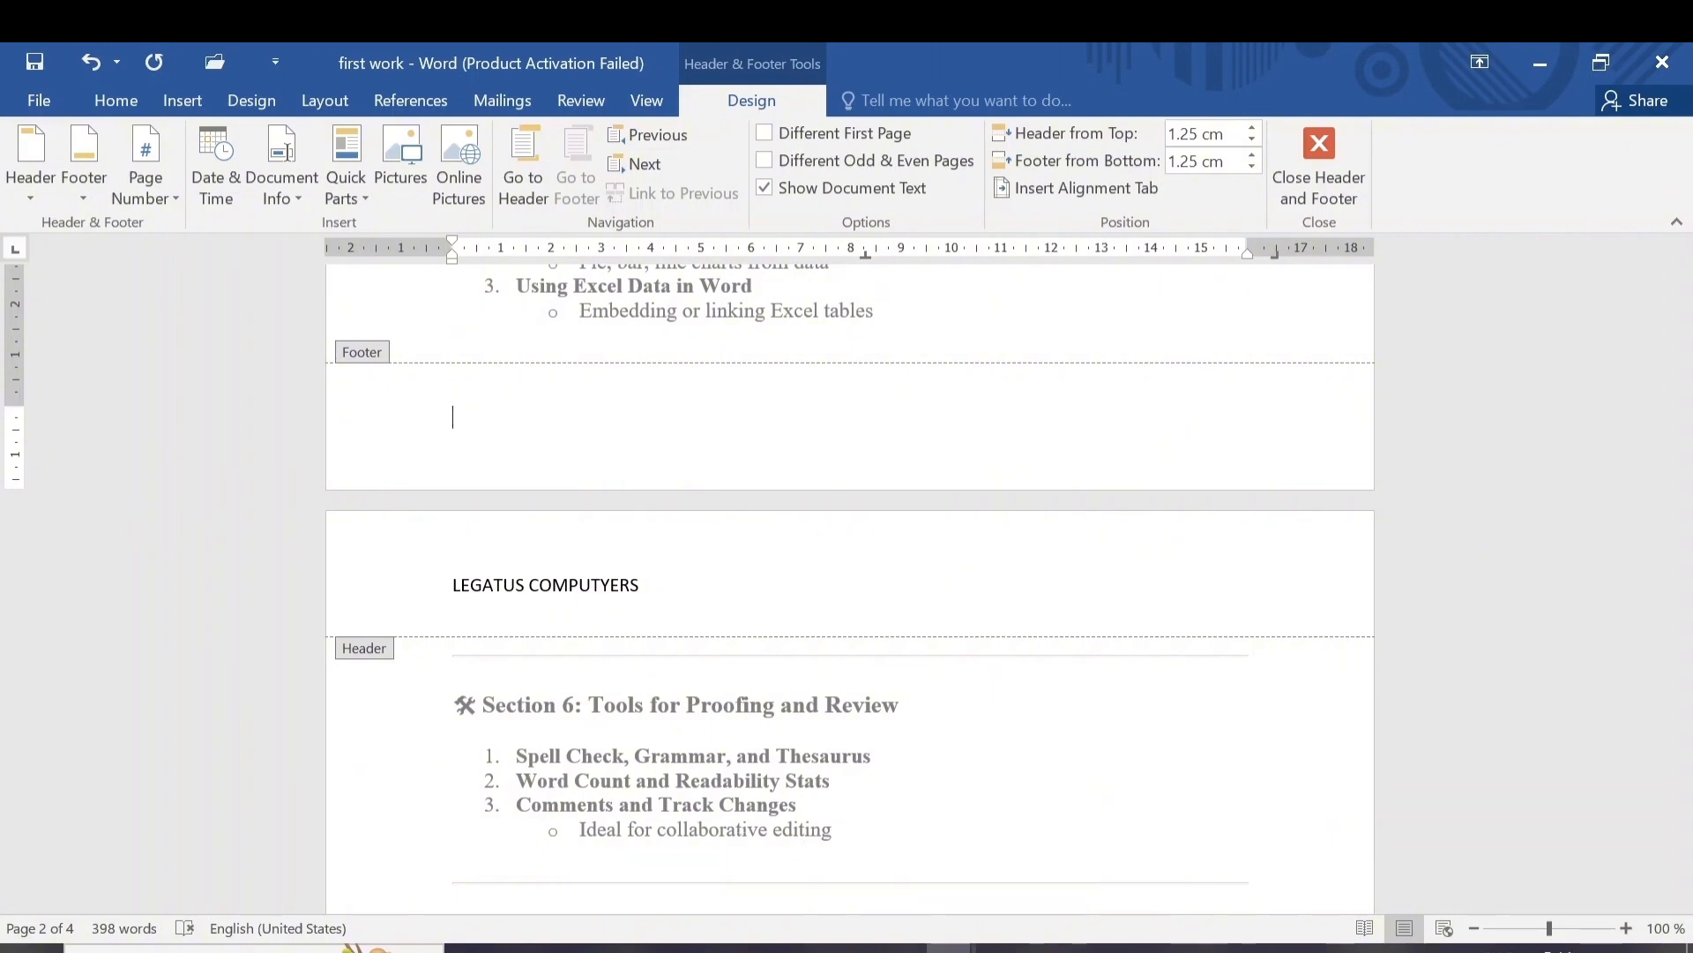
{"action": "type", "text": "ST "}
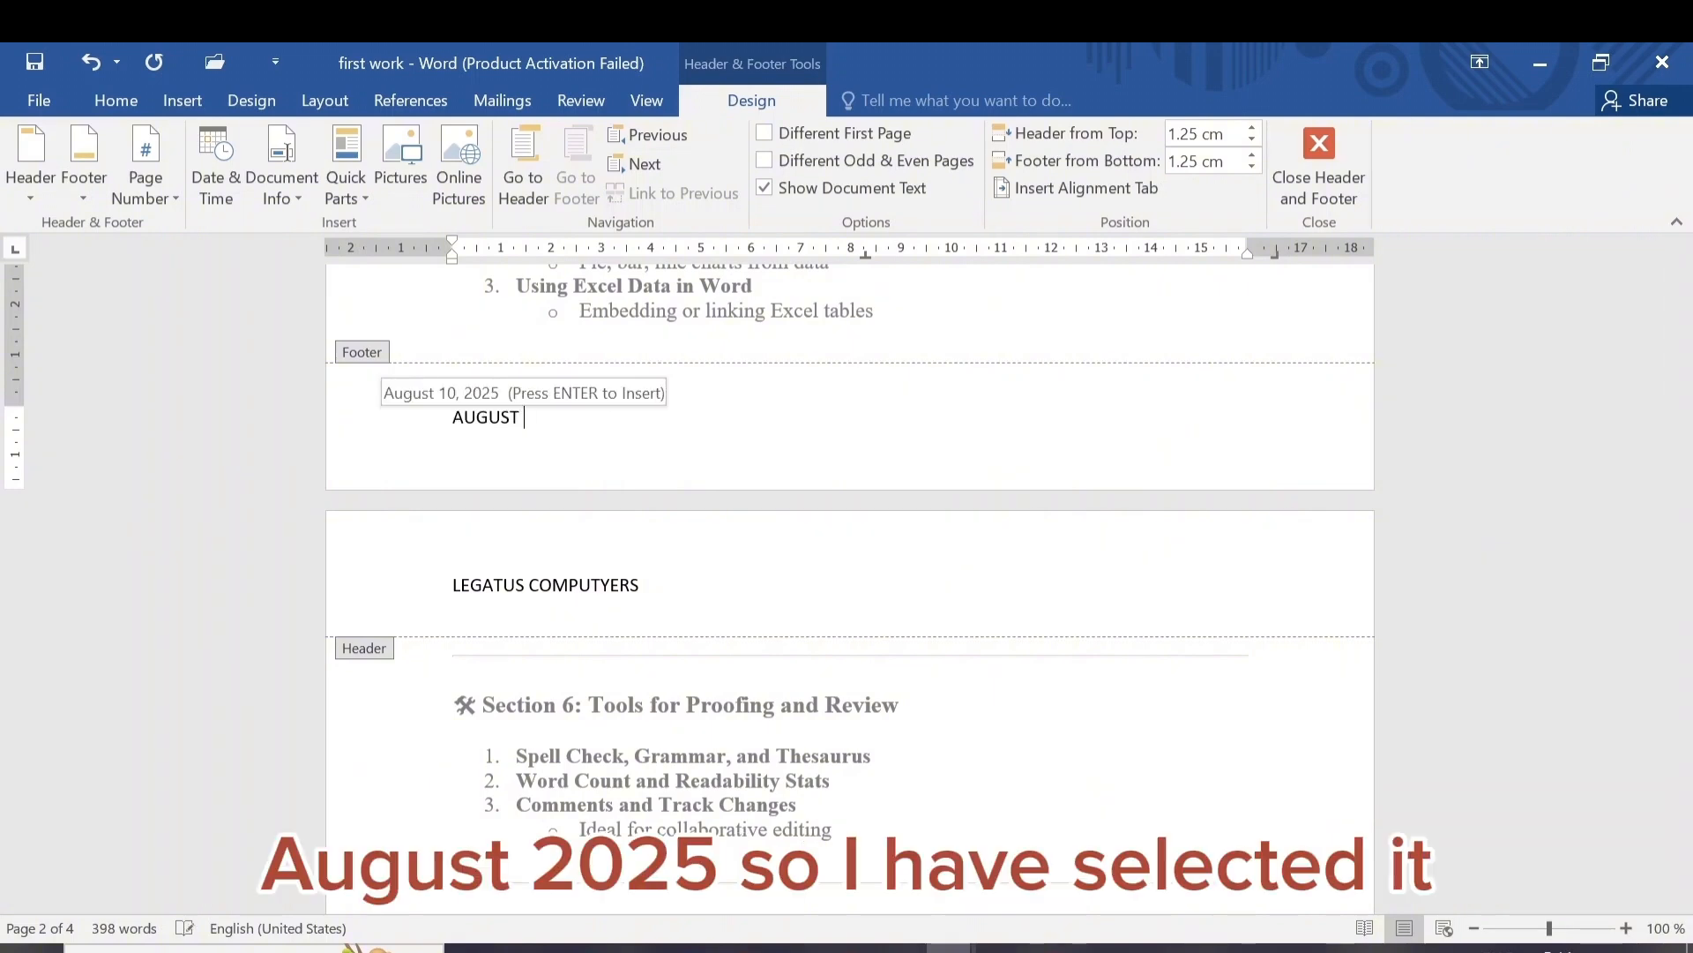
{"action": "type", "text": "2025"}
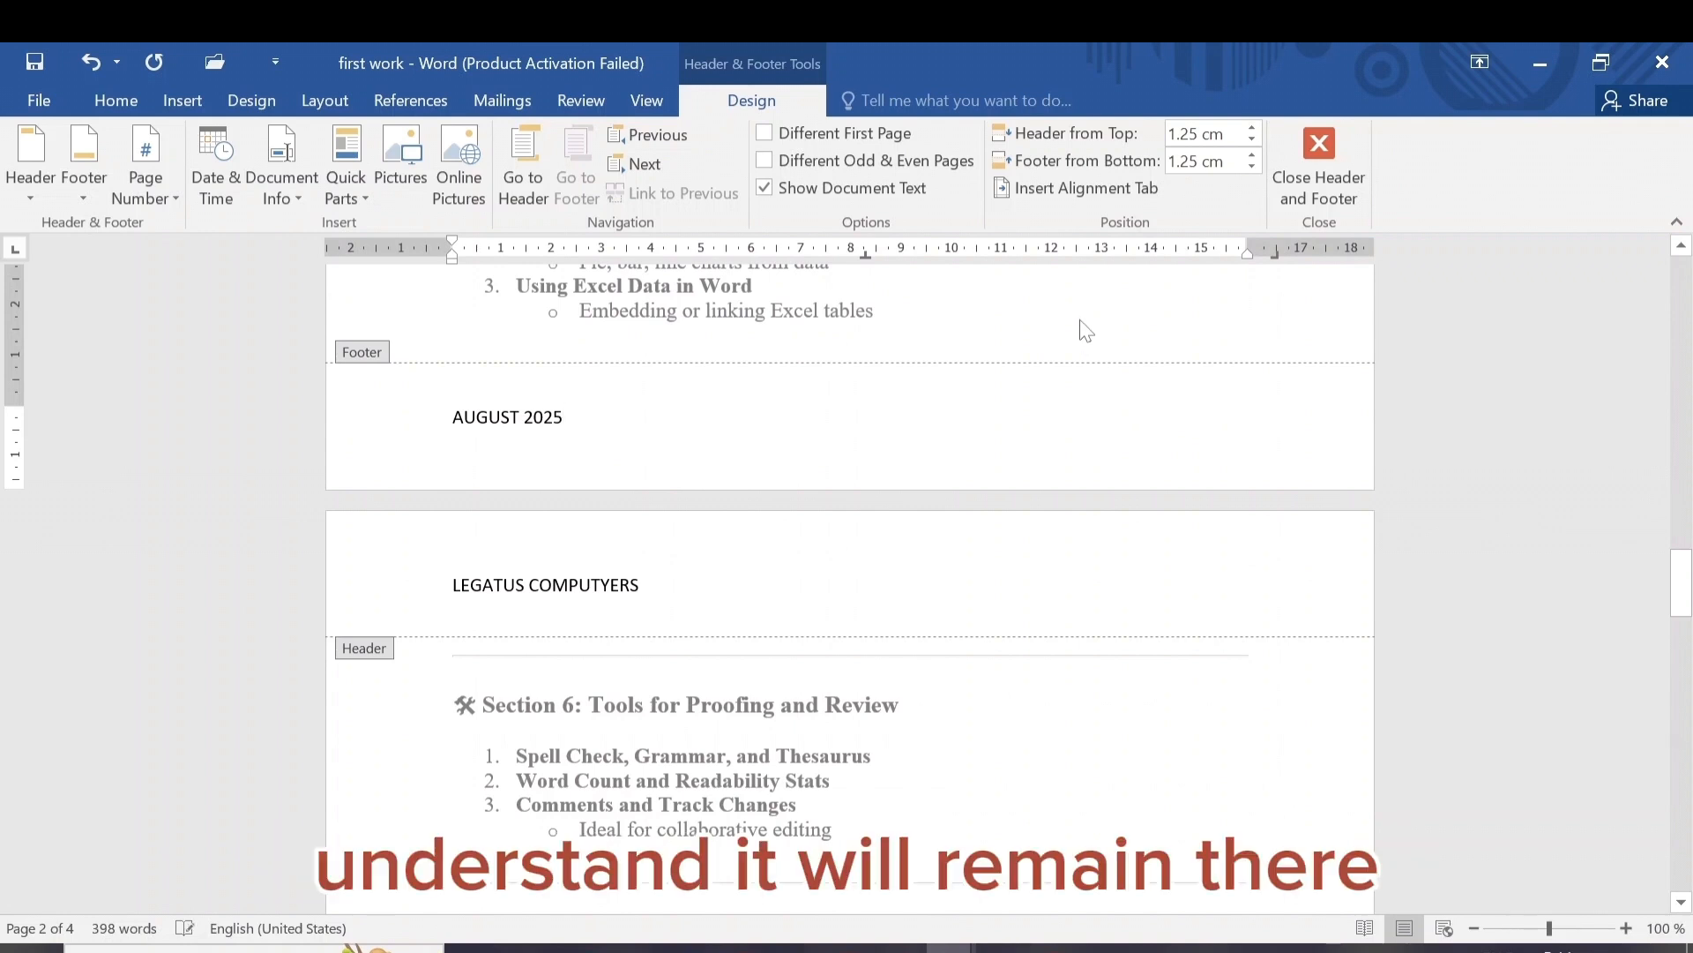
{"action": "double_click", "coordinate": [1086, 331]}
Step: Reopen the header above Section 6 for editing and move its text to the centre of the page
{"action": "left_click_drag", "start_coordinate": [1675, 547], "coordinate": [1686, 579]}
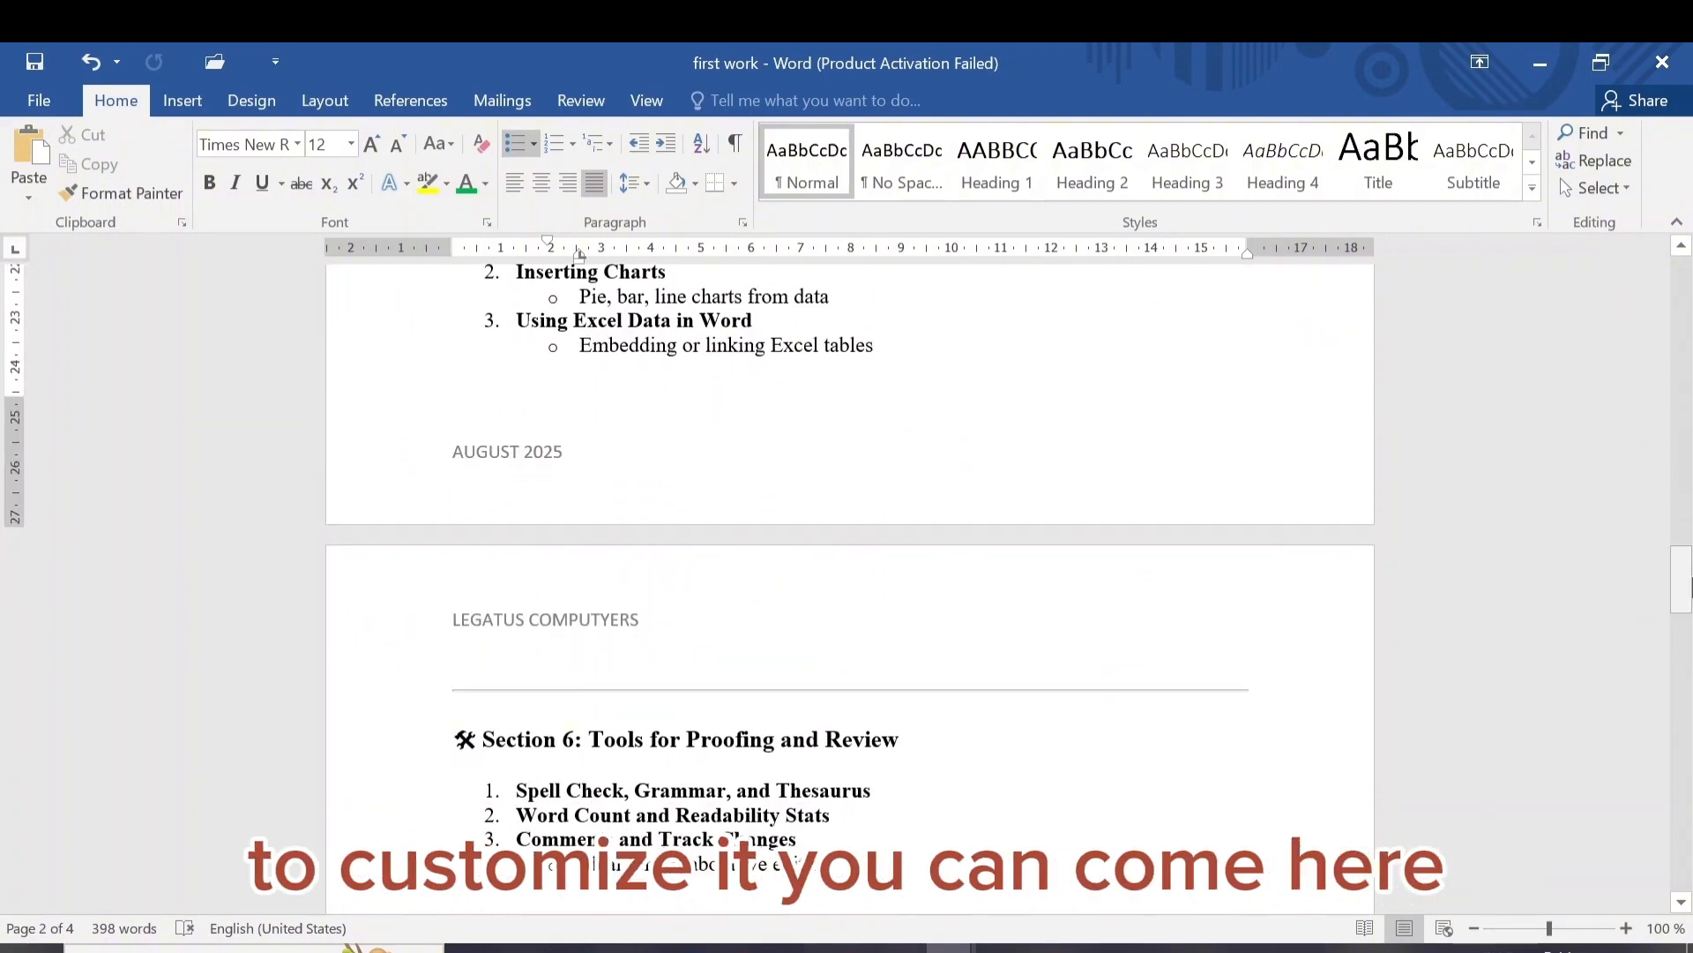
{"action": "left_click", "coordinate": [1692, 578]}
{"action": "double_click", "coordinate": [591, 625]}
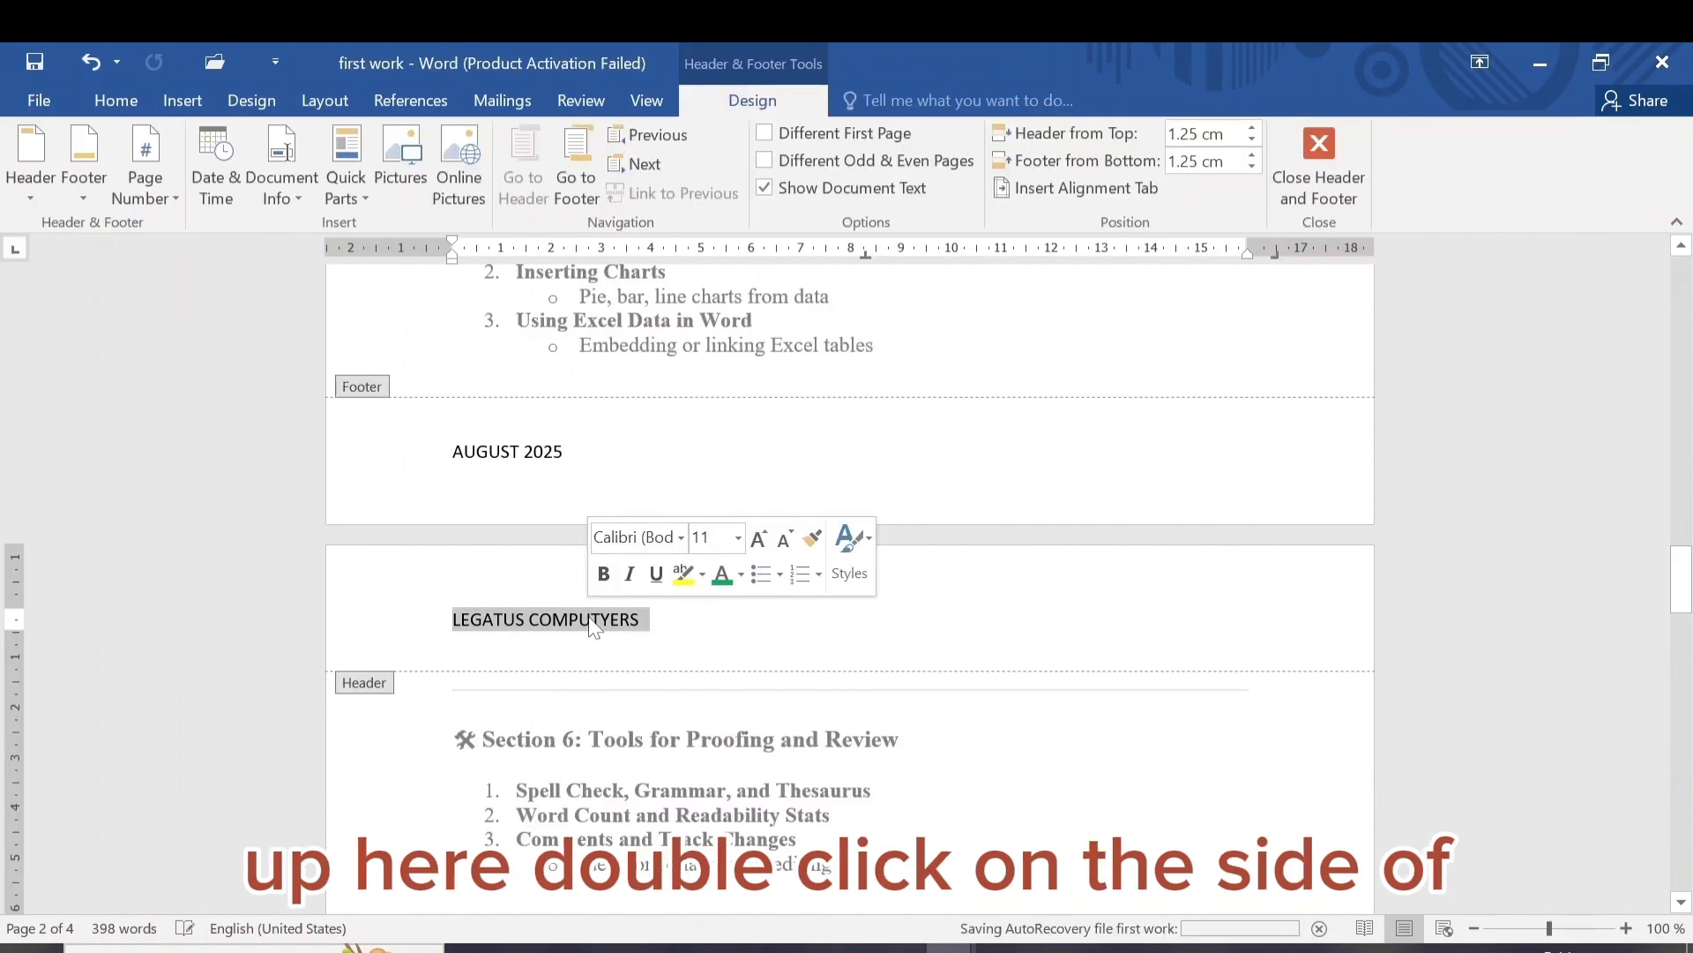
{"action": "left_click", "coordinate": [451, 625]}
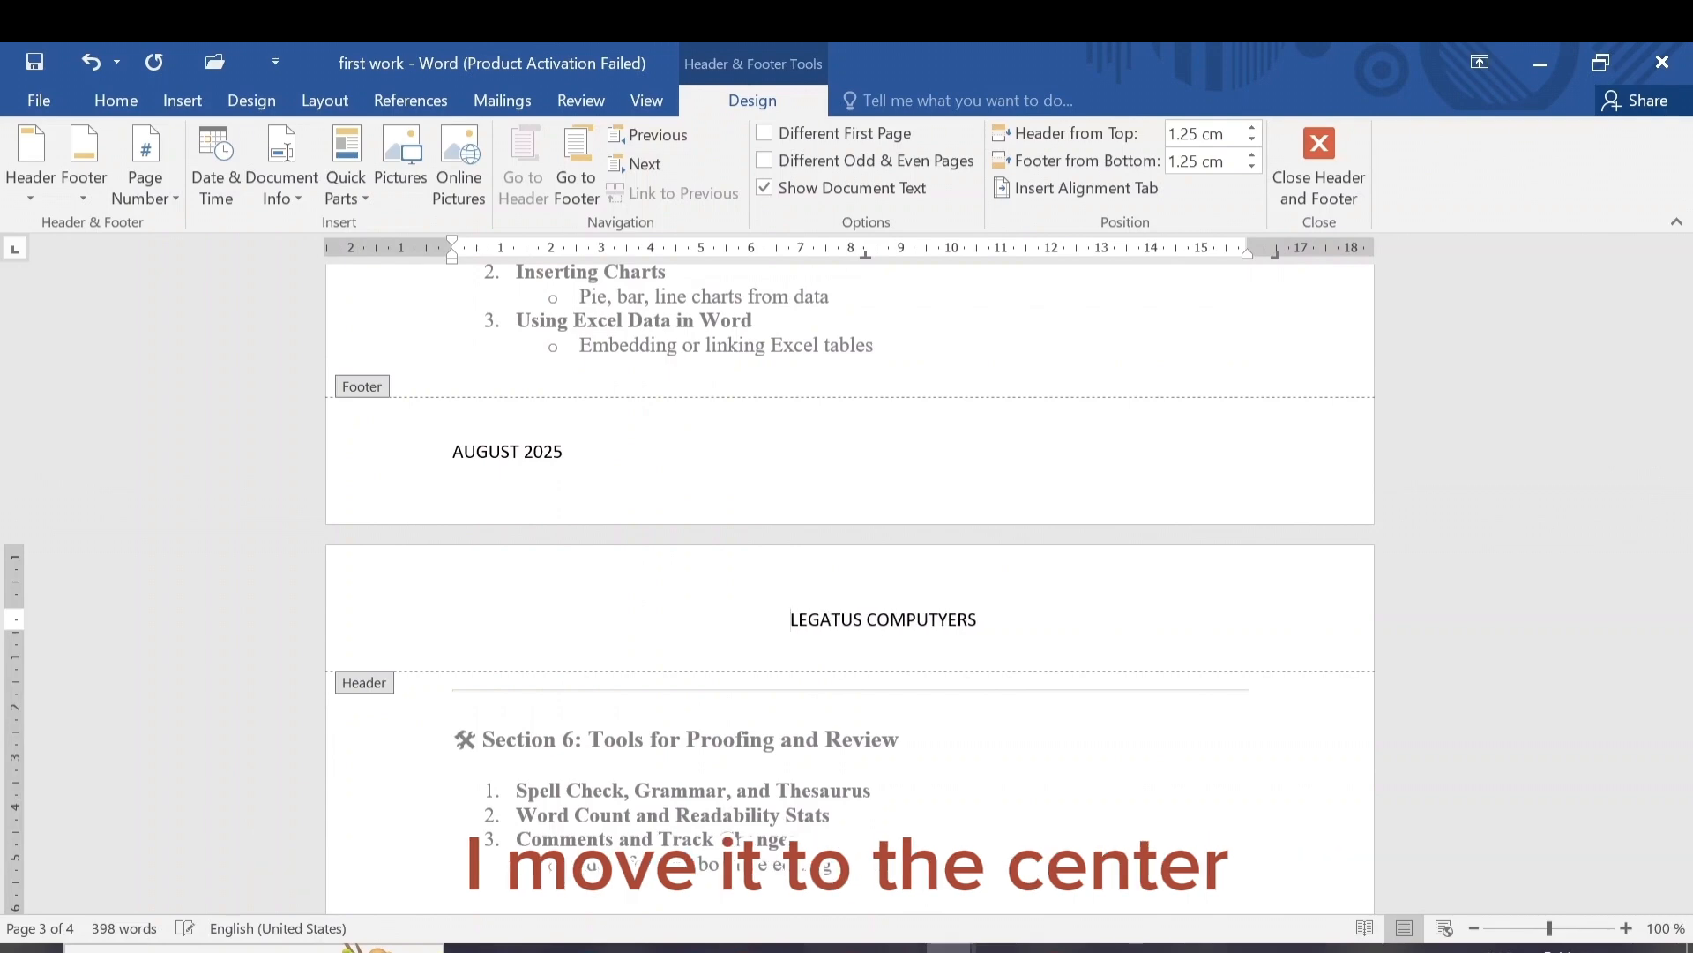
Step: Move the footer text "AUGUST 2025" to the centre of the page, return to the body and check the headers and footers across the pages
{"action": "left_click_drag", "start_coordinate": [1689, 604], "coordinate": [1689, 719]}
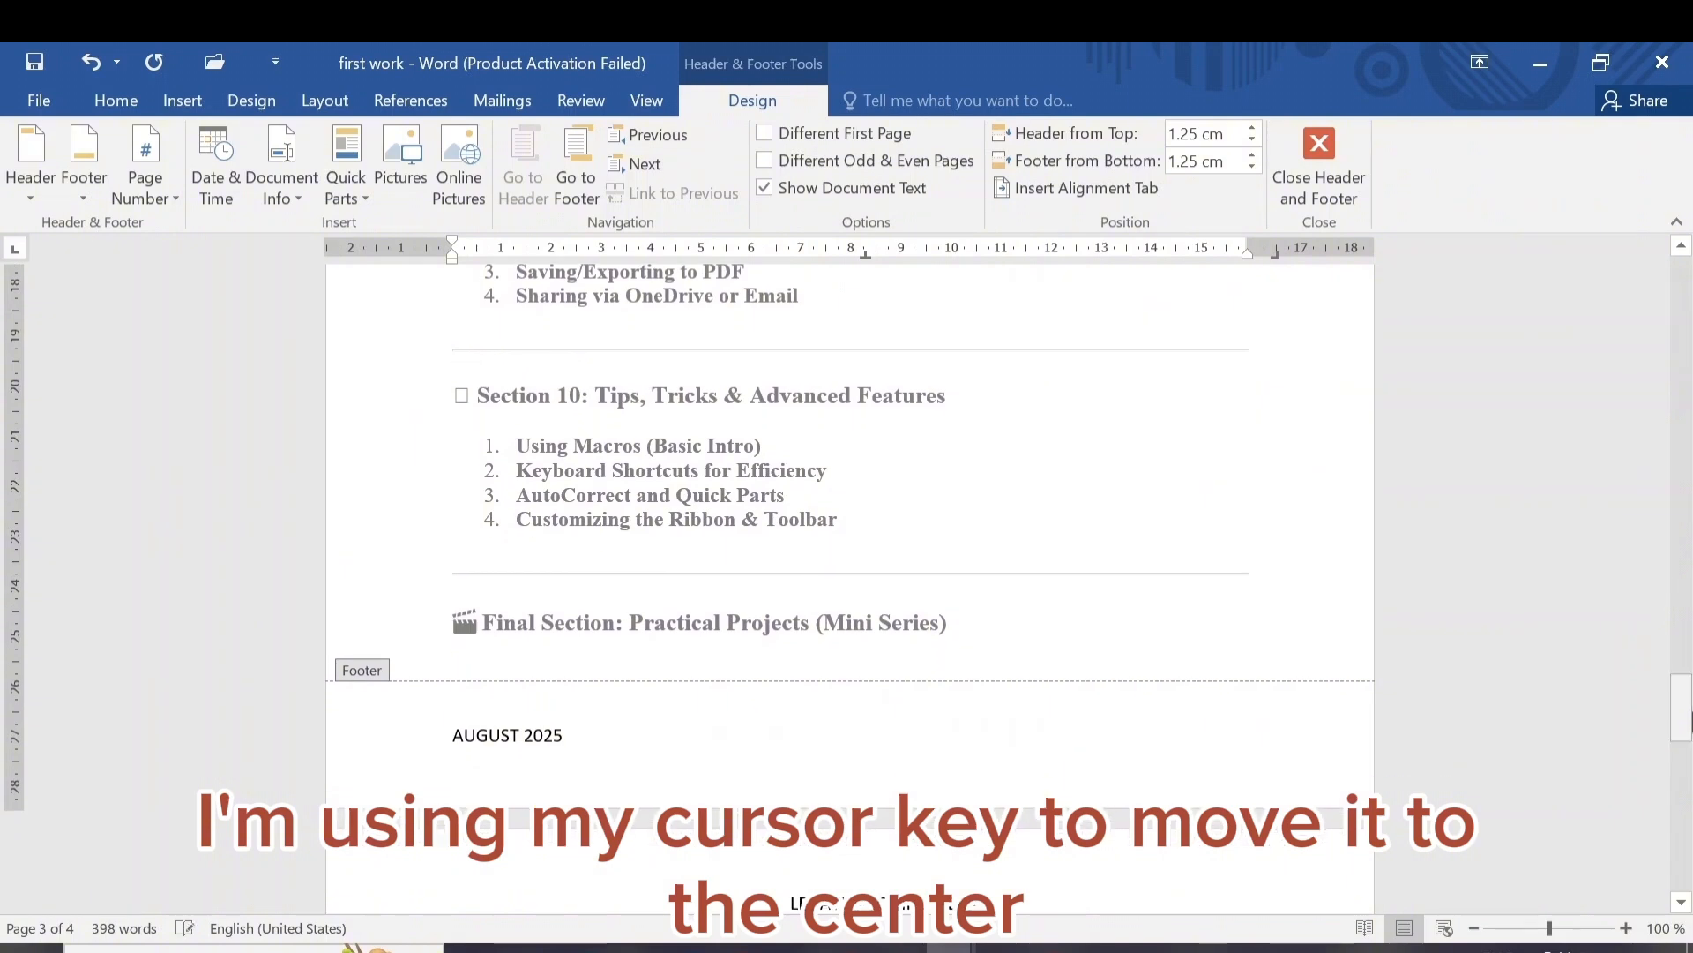
{"action": "left_click", "coordinate": [454, 735]}
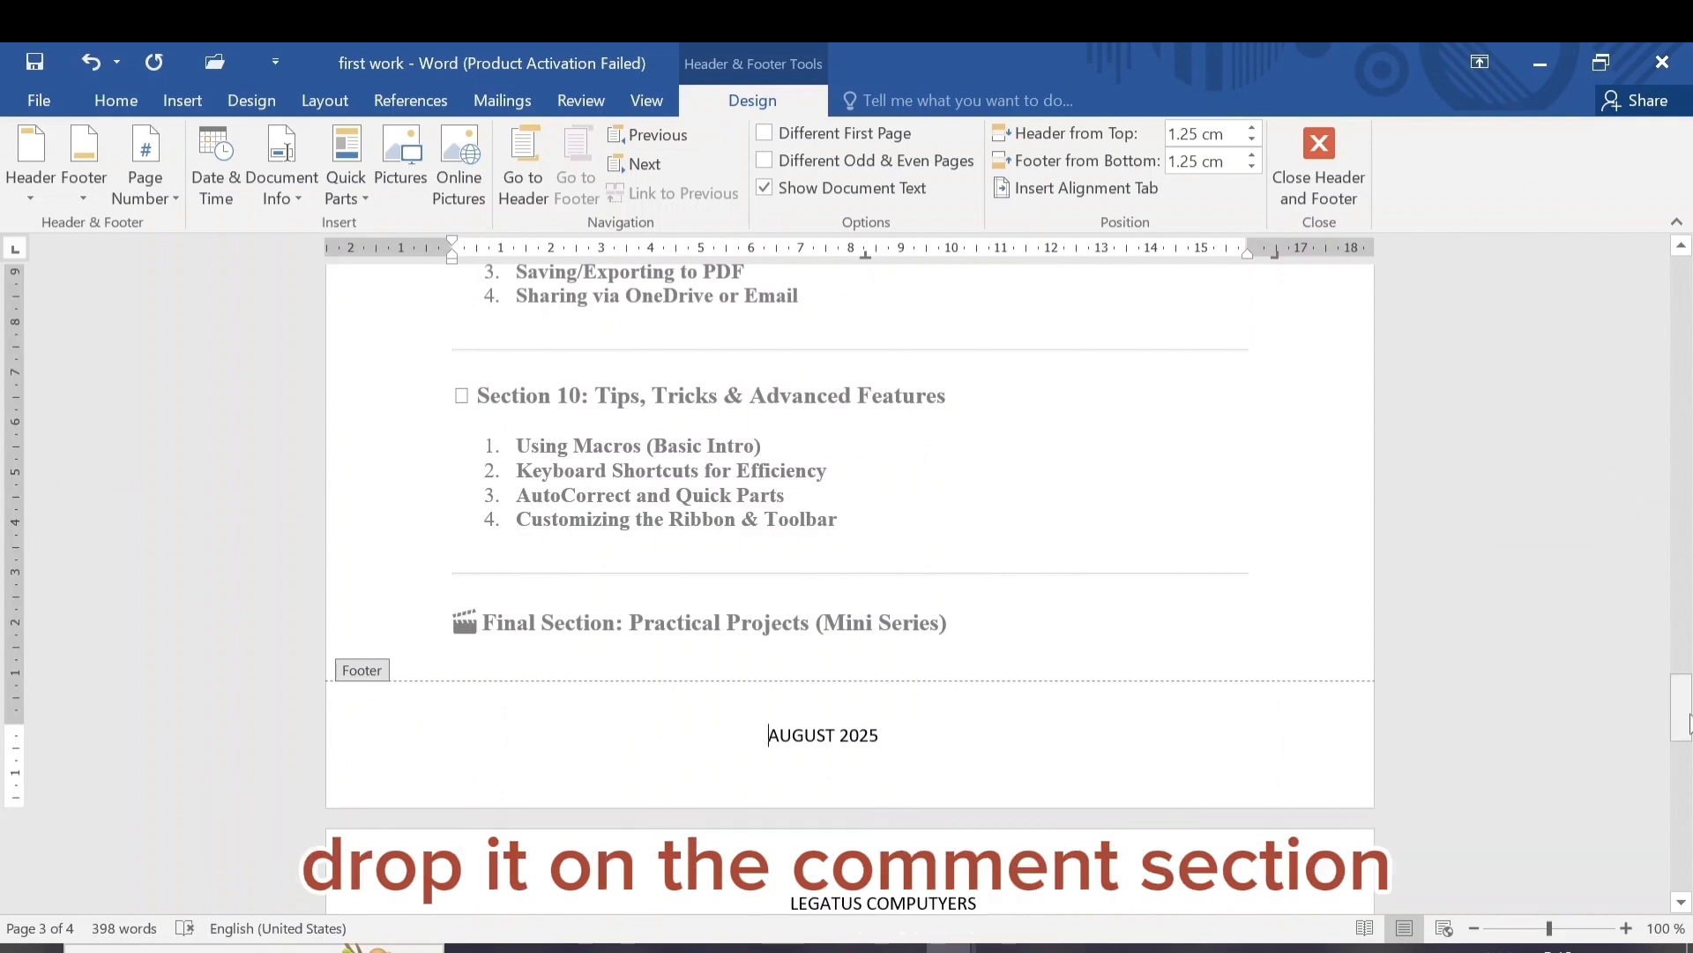
{"action": "mouse_move", "coordinate": [1689, 723]}
{"action": "left_mouse_down"}
{"action": "mouse_move", "coordinate": [1689, 769]}
{"action": "mouse_move", "coordinate": [1689, 747]}
{"action": "left_mouse_up"}
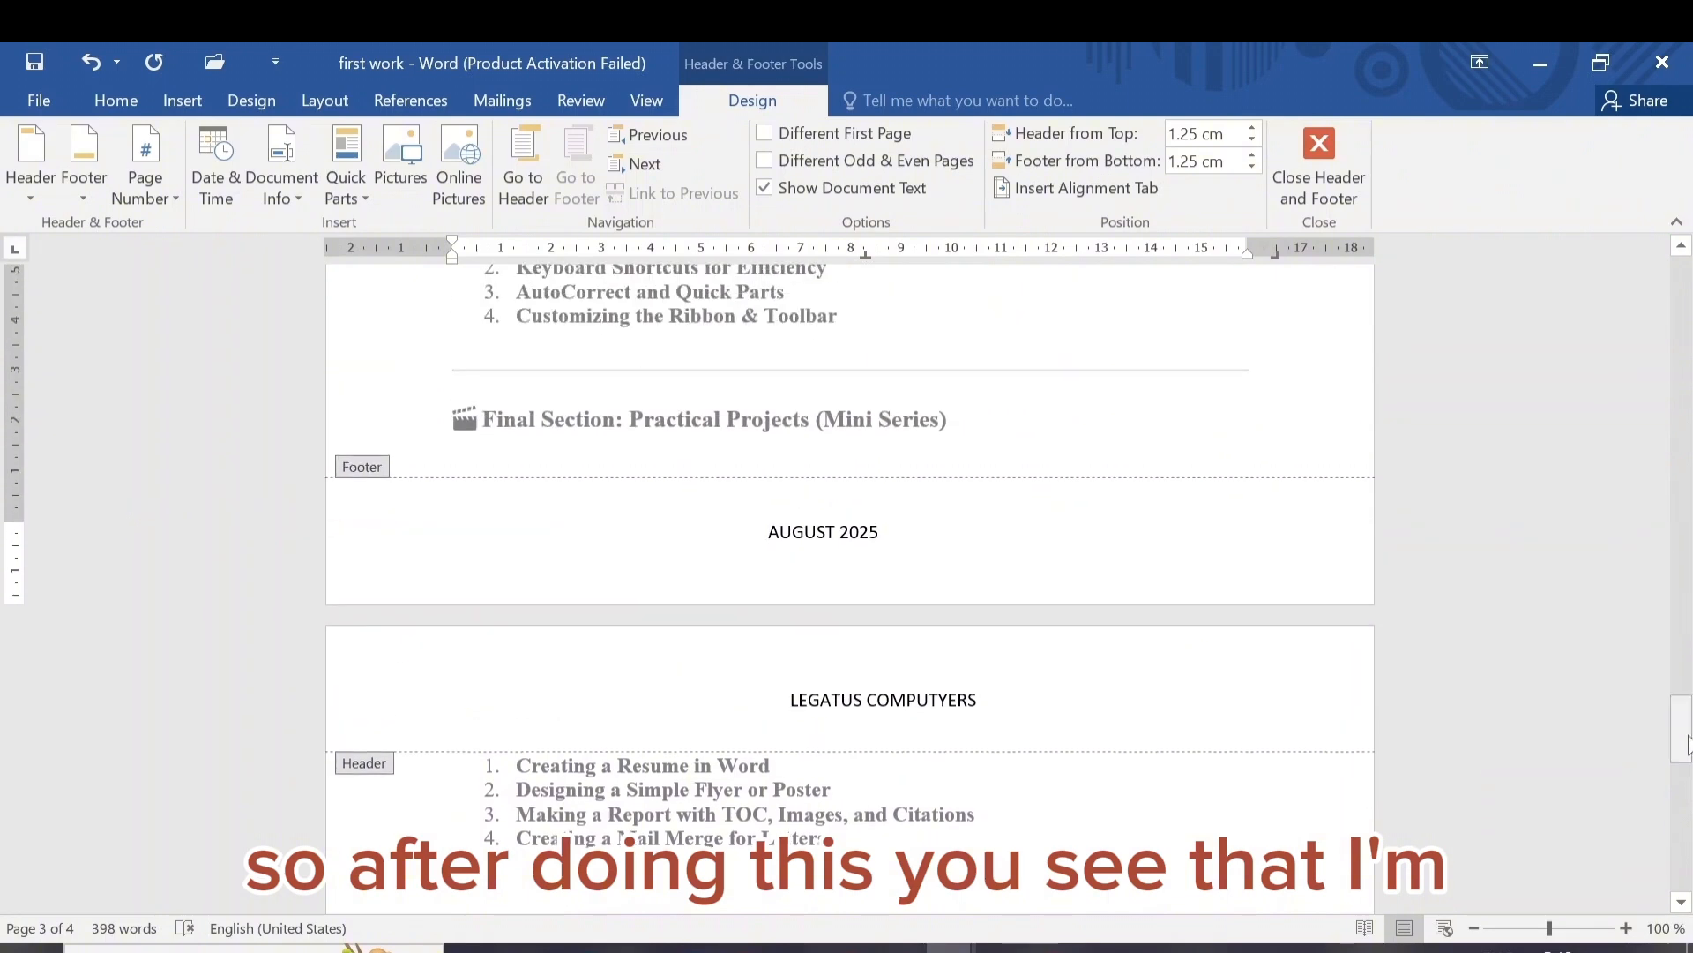
{"action": "double_click", "coordinate": [1102, 448]}
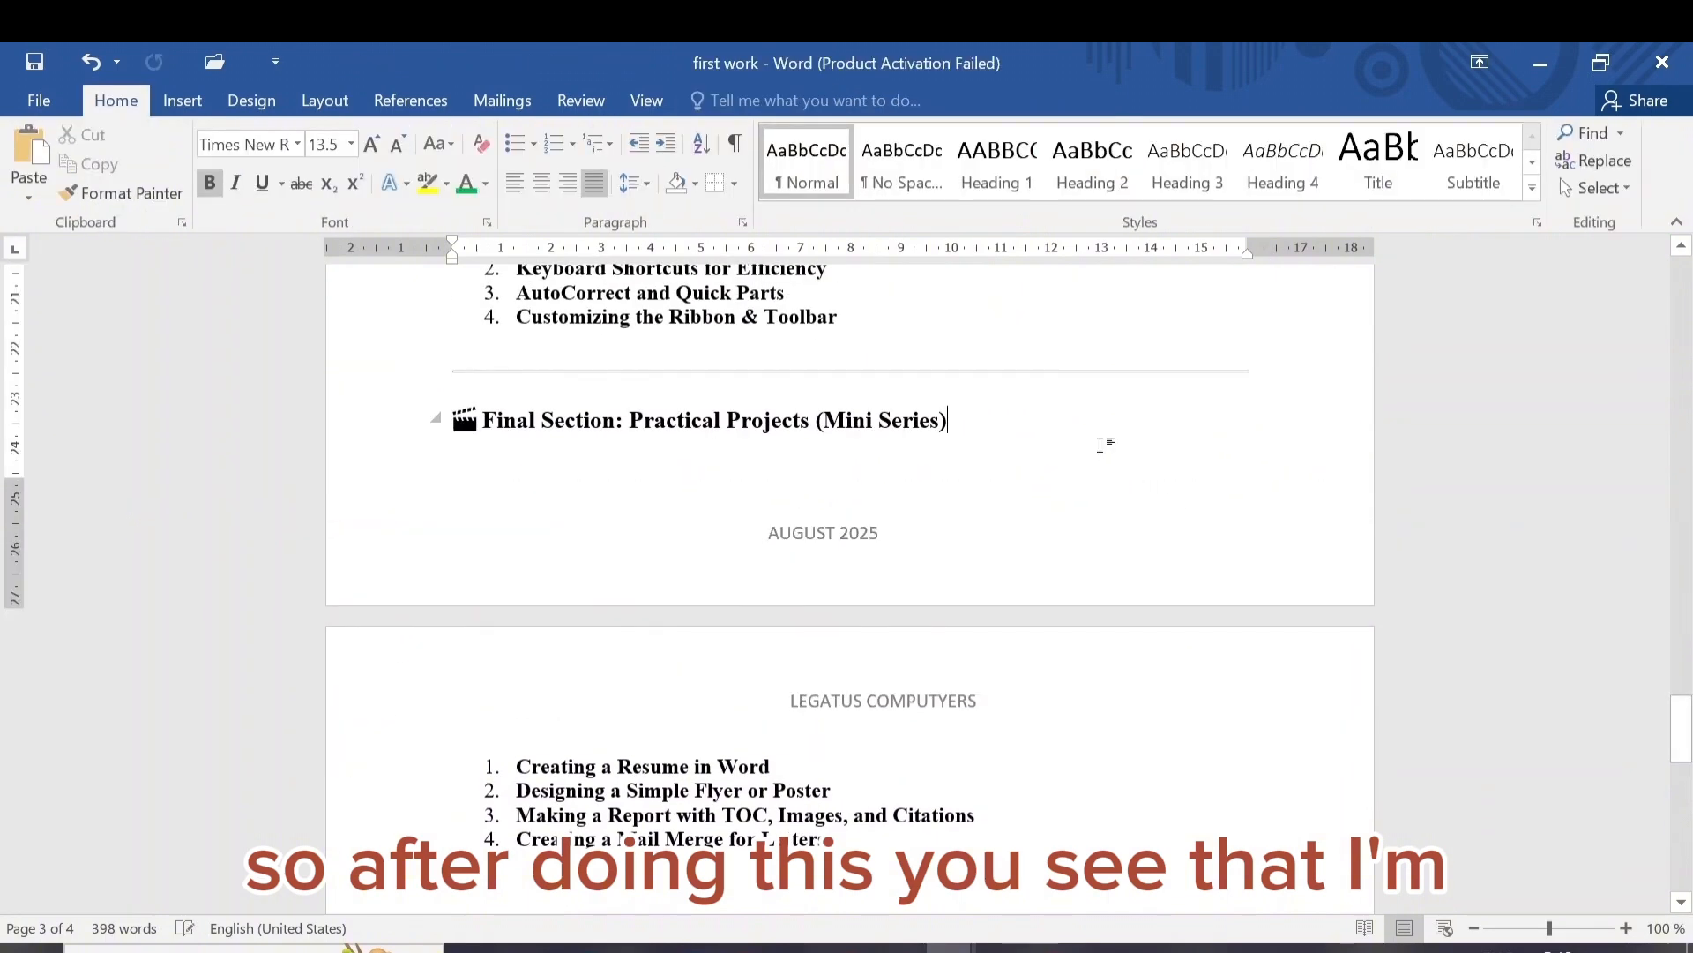
{"action": "left_click_drag", "start_coordinate": [1680, 730], "coordinate": [1689, 172]}
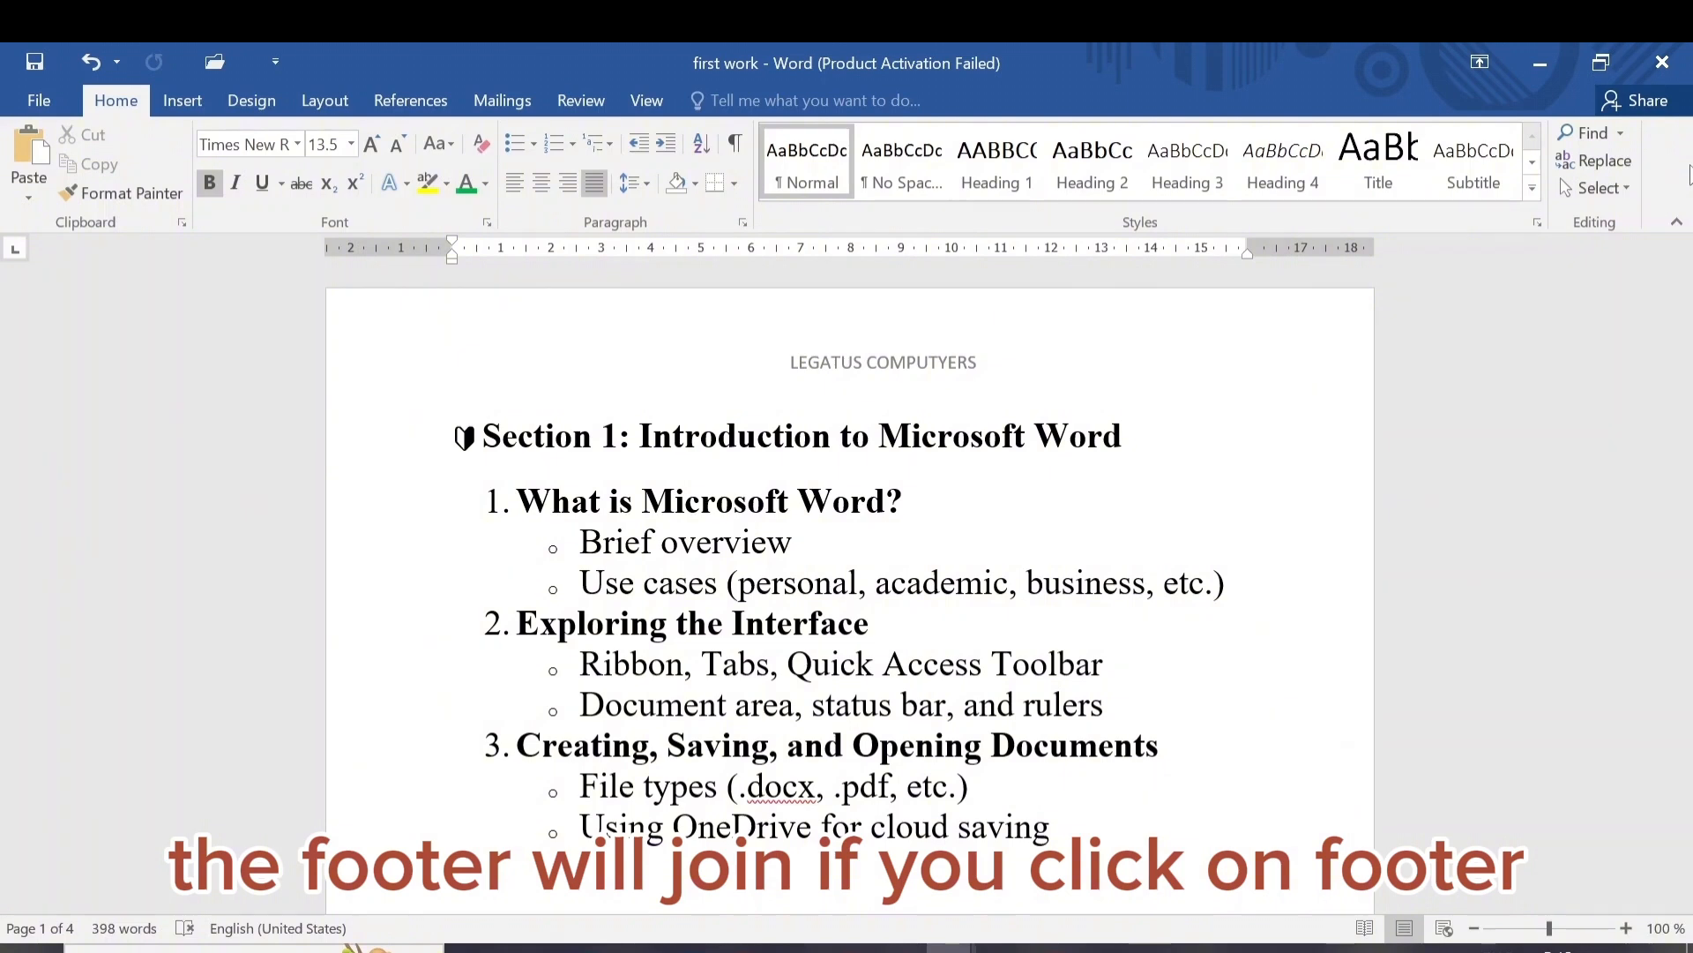
{"action": "left_click", "coordinate": [174, 99]}
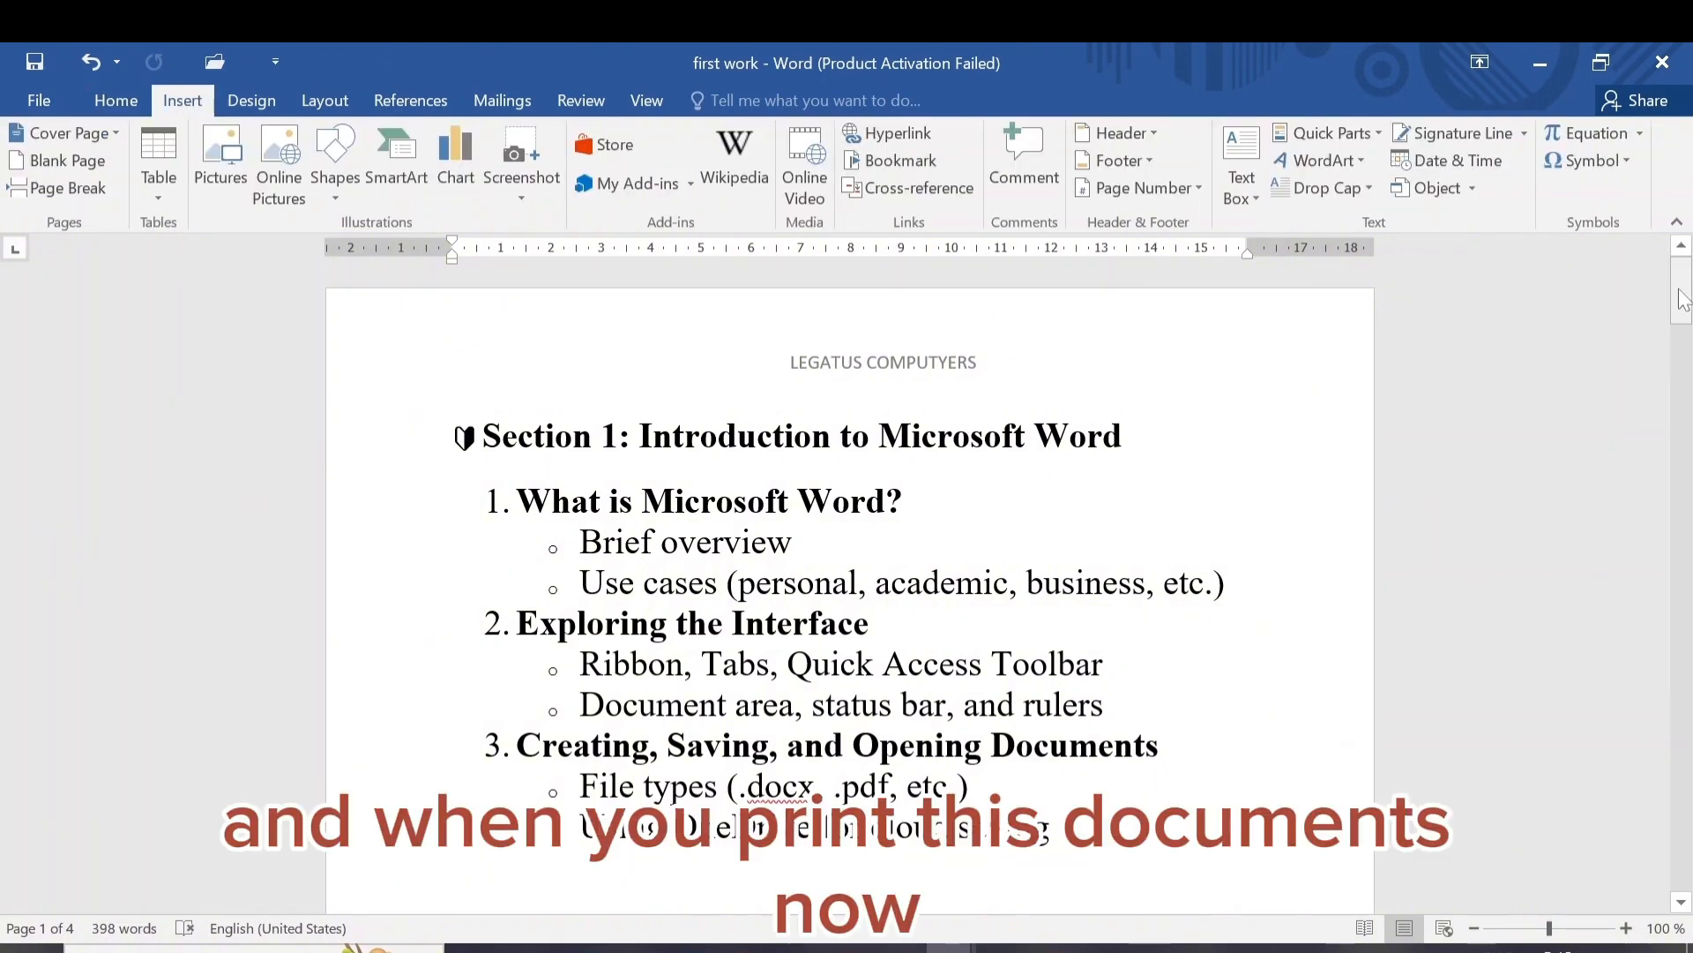
{"action": "left_click_drag", "start_coordinate": [1684, 300], "coordinate": [1686, 939]}
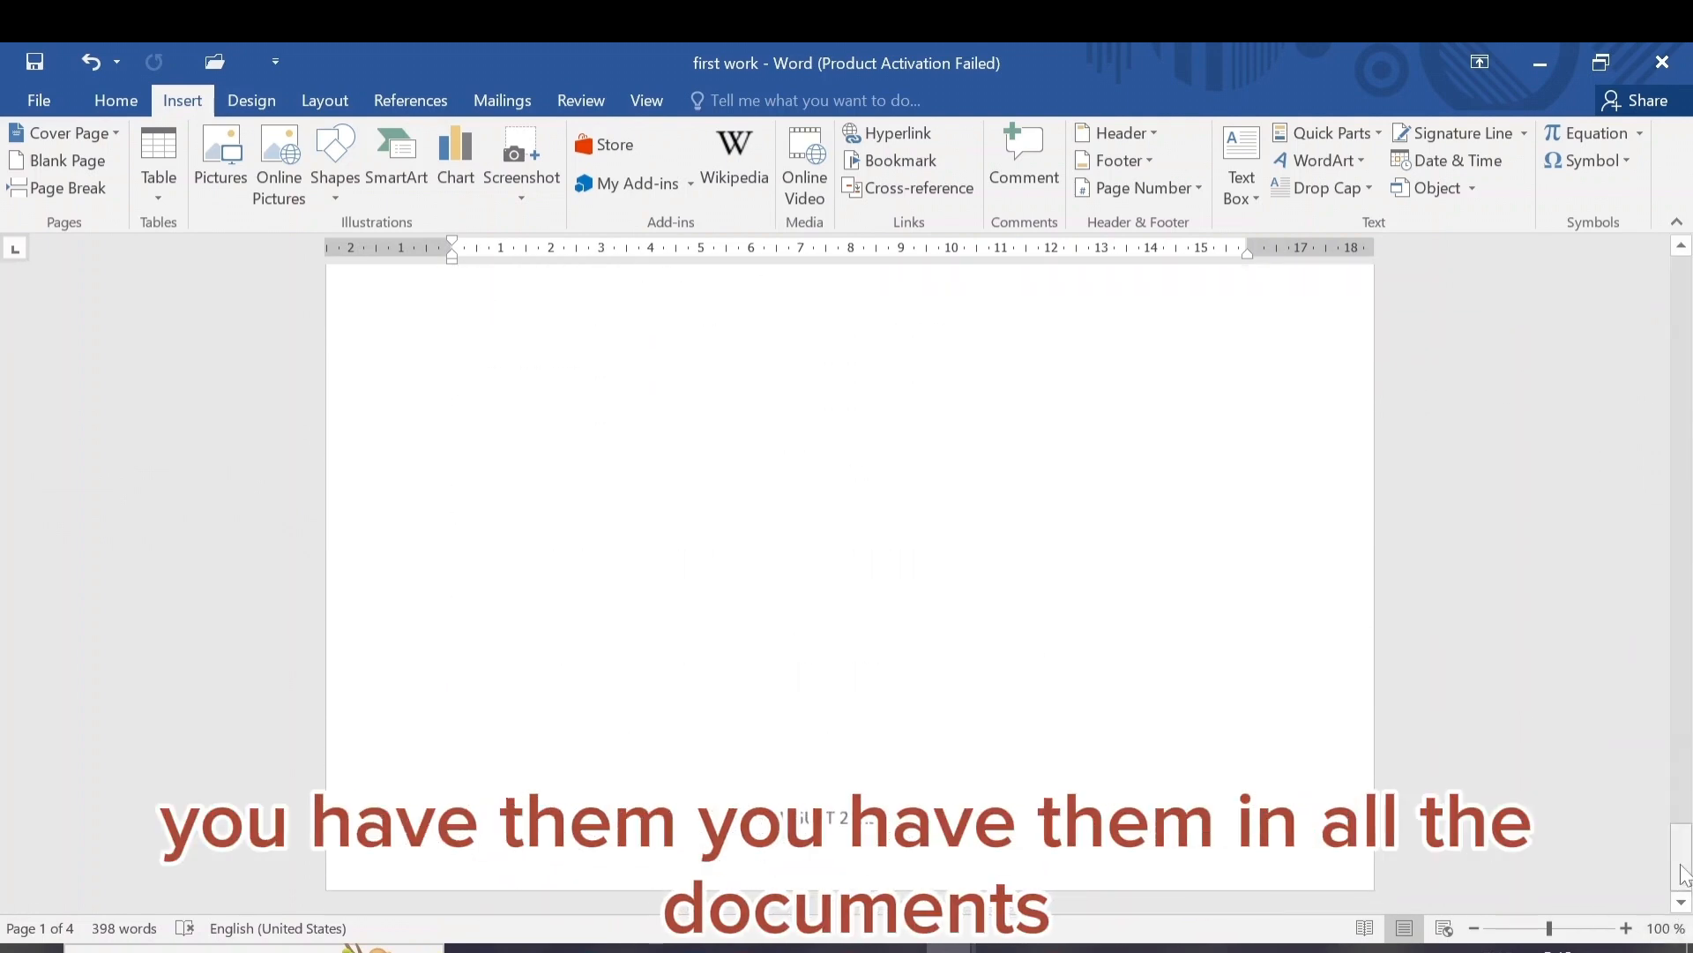
{"action": "left_click_drag", "start_coordinate": [1684, 872], "coordinate": [1687, 185]}
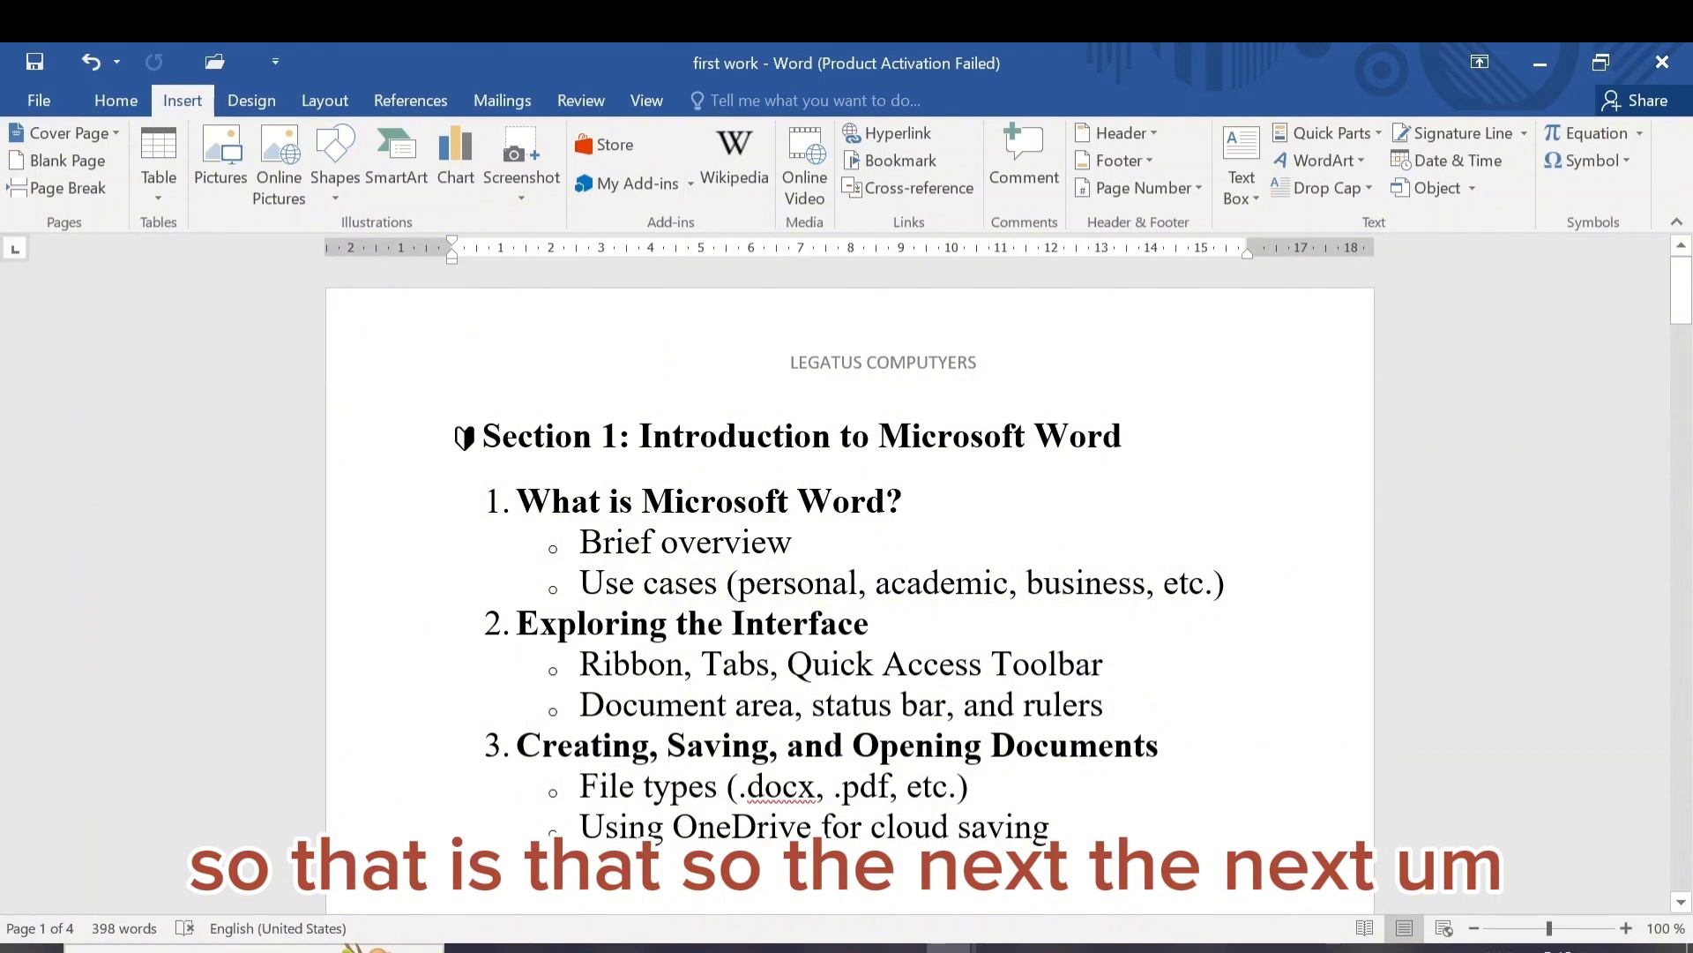
Step: Insert page numbers at the top of the page in the Plain Number 1 style, return to the body and check them across the pages
{"action": "left_click_drag", "start_coordinate": [1688, 291], "coordinate": [1688, 479]}
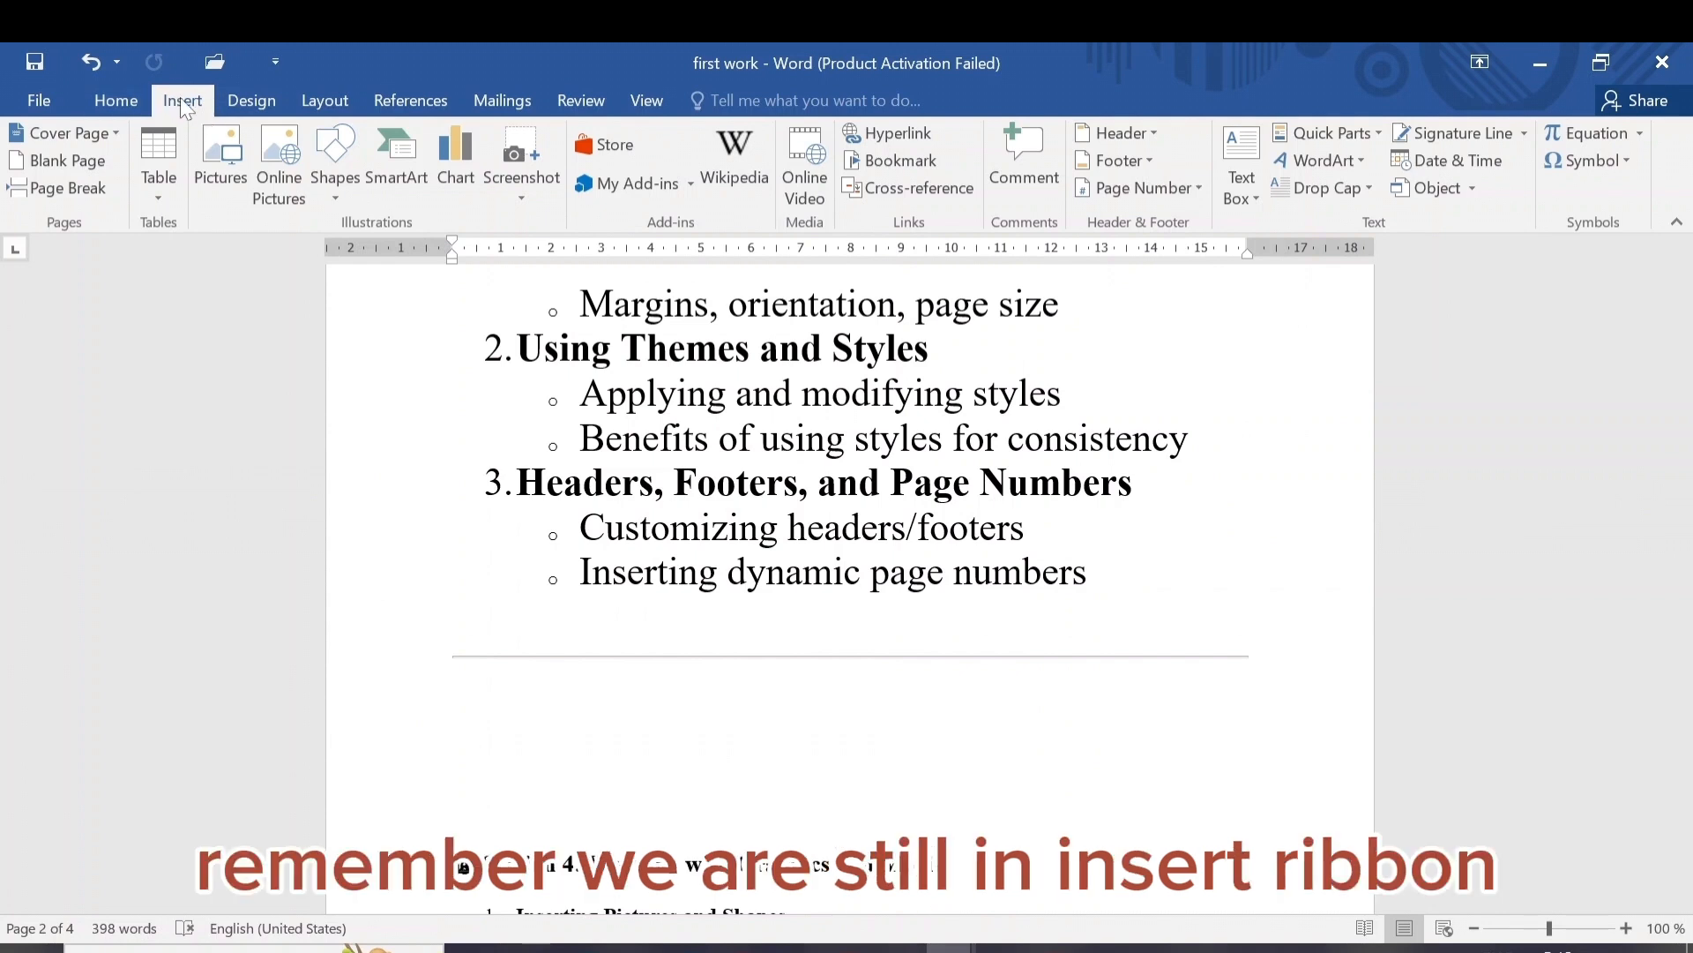
{"action": "left_click", "coordinate": [1189, 188]}
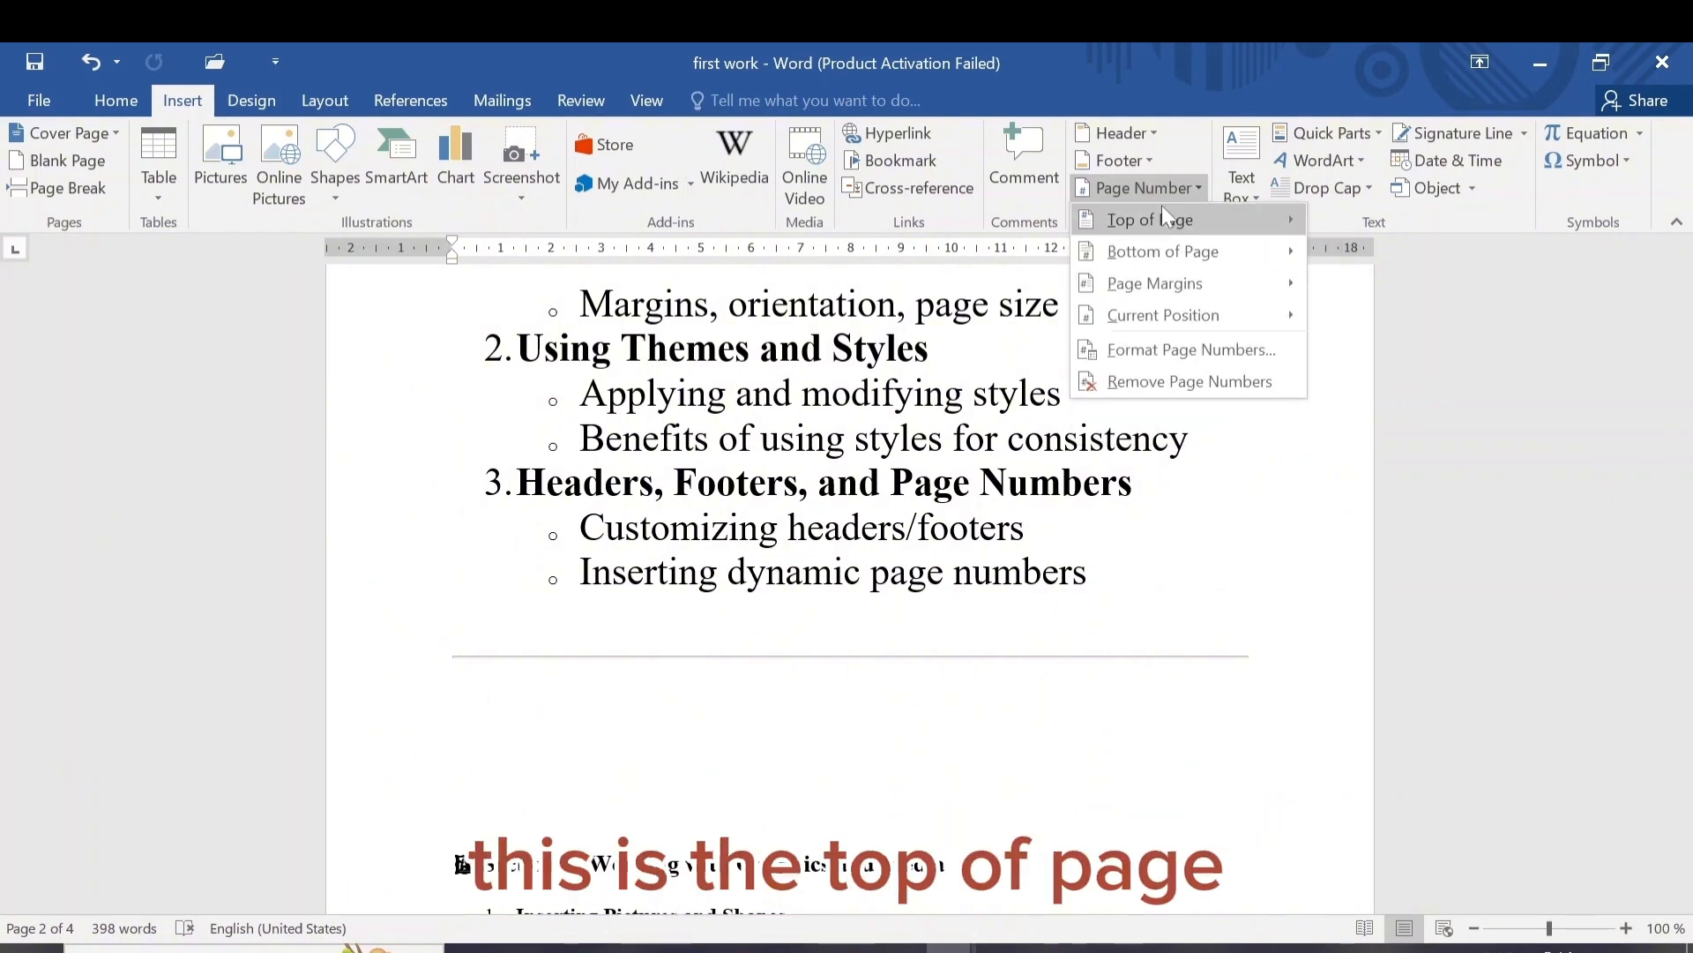
{"action": "mouse_move", "coordinate": [1179, 217]}
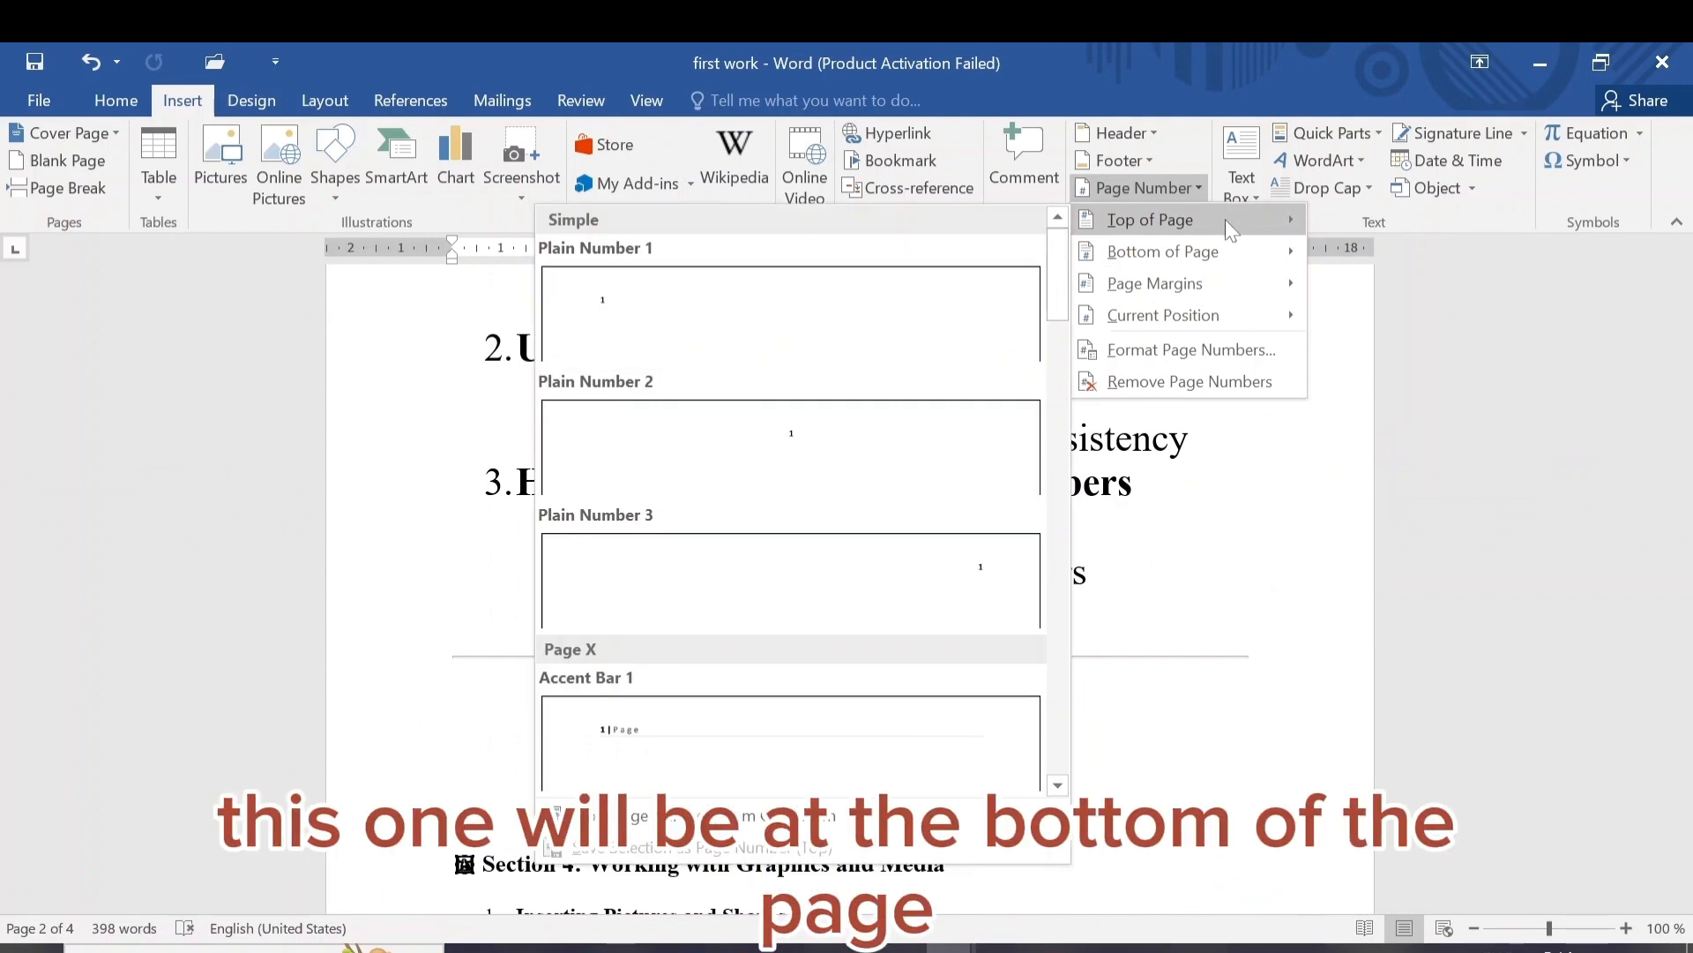
{"action": "mouse_move", "coordinate": [1225, 246]}
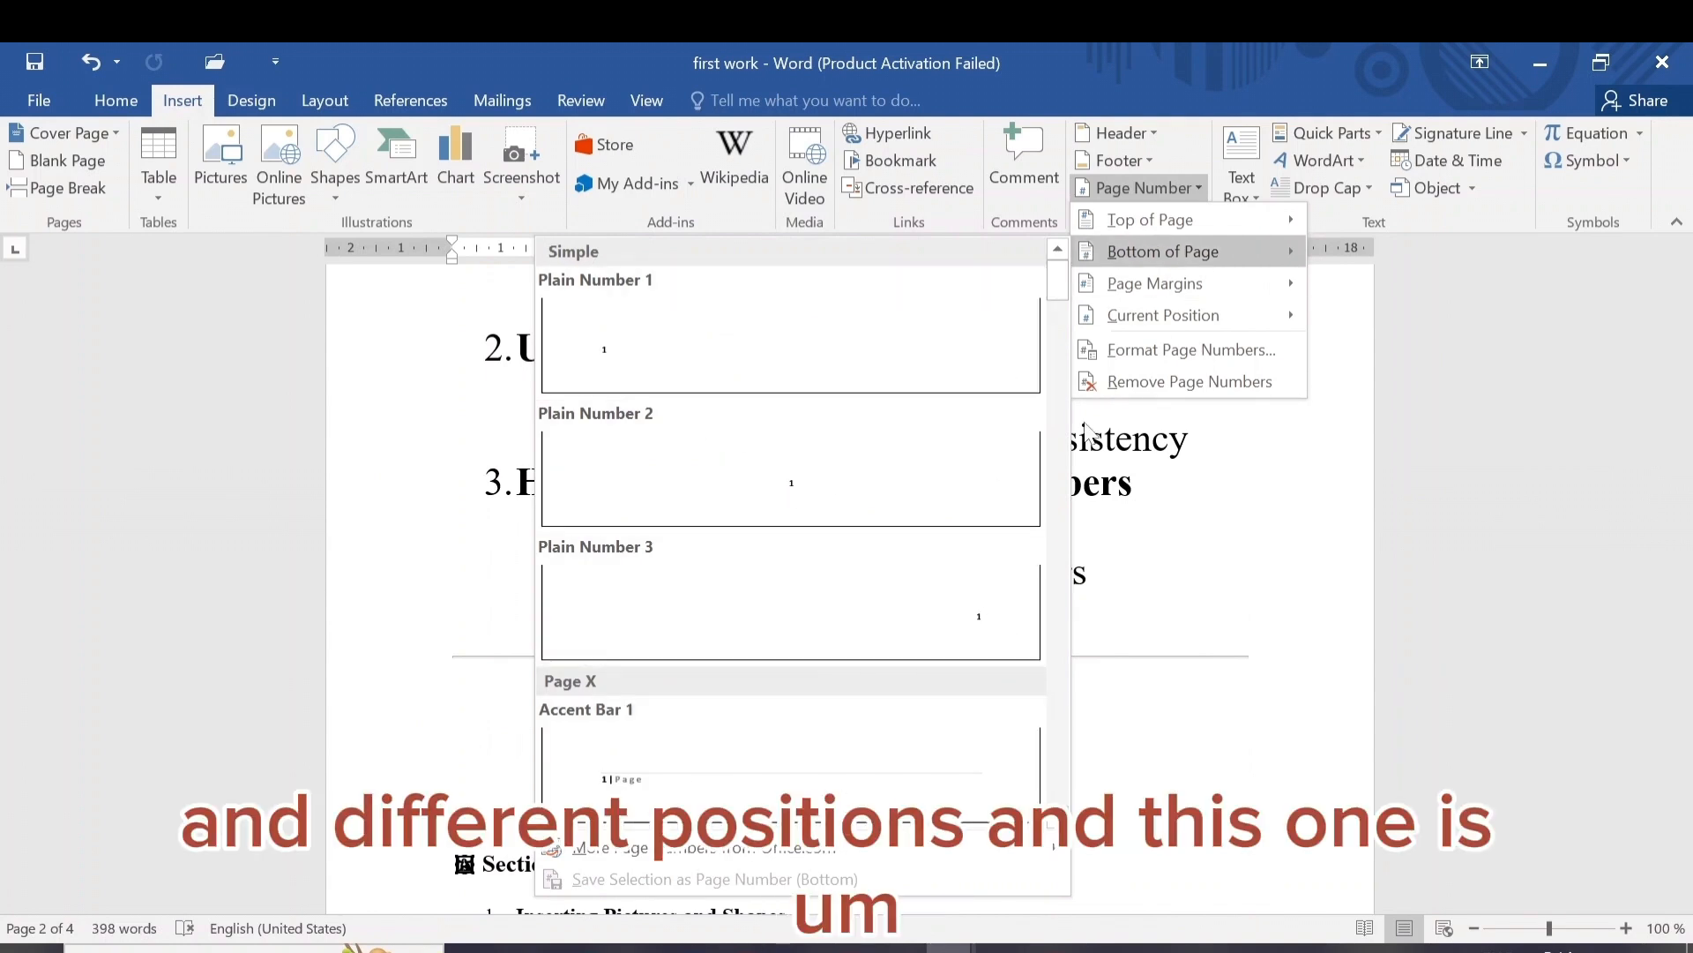
{"action": "mouse_move", "coordinate": [1208, 282]}
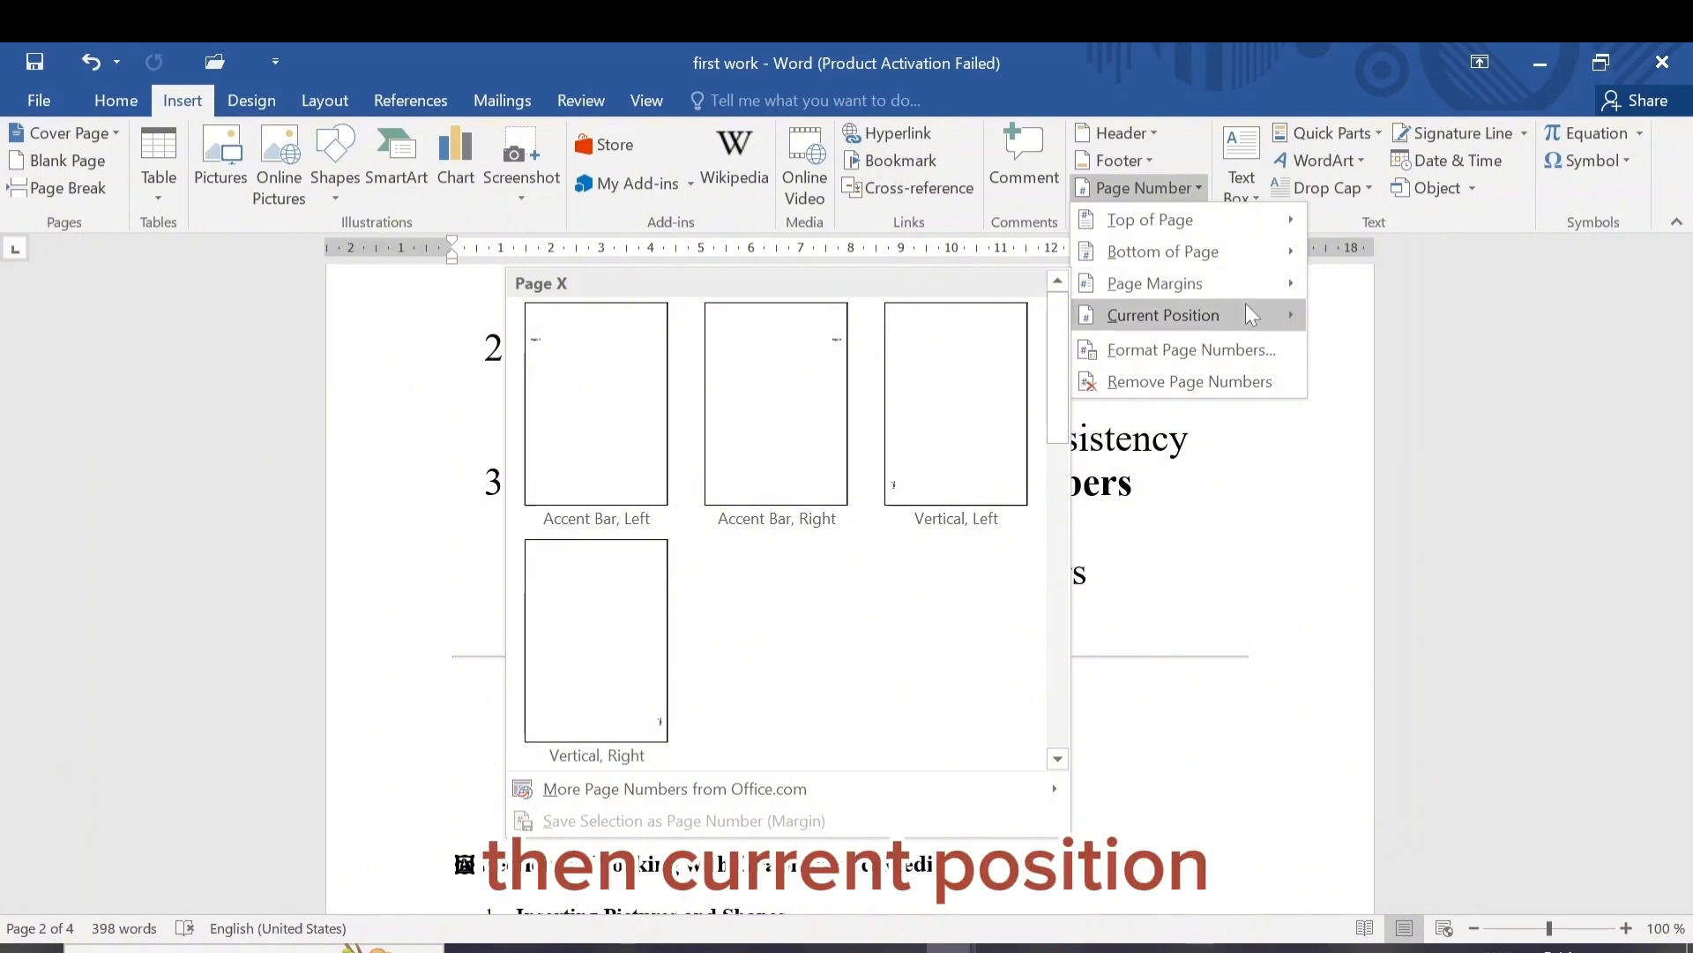
{"action": "mouse_move", "coordinate": [1277, 315]}
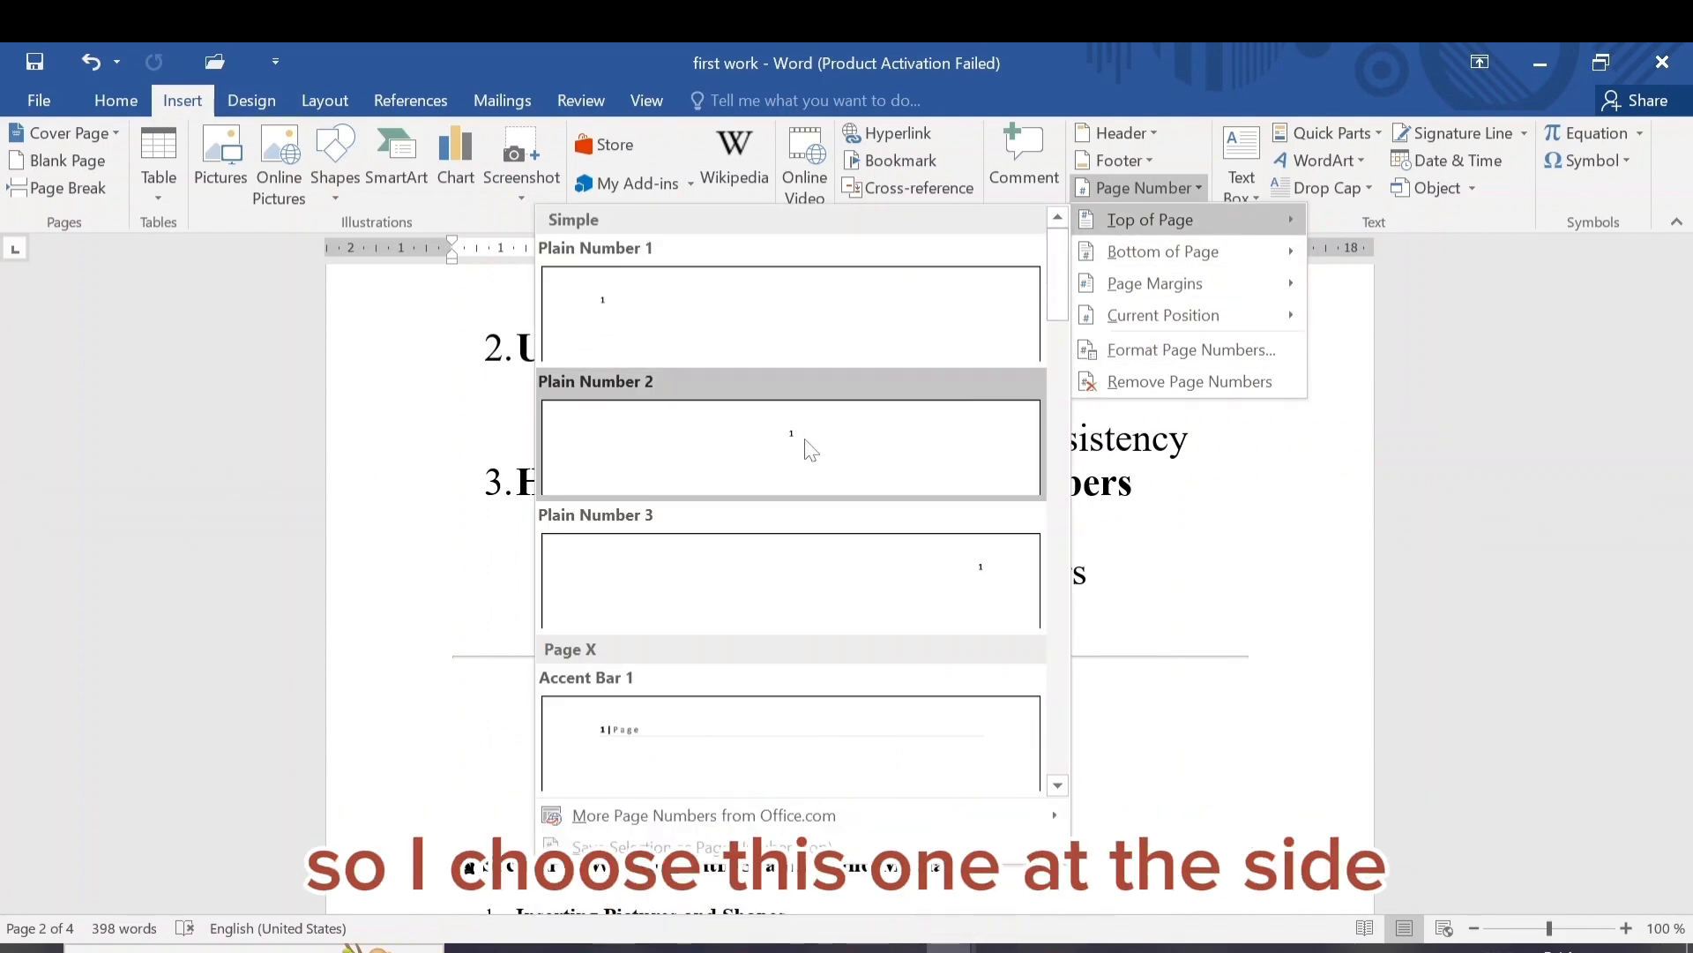
{"action": "left_click", "coordinate": [607, 317]}
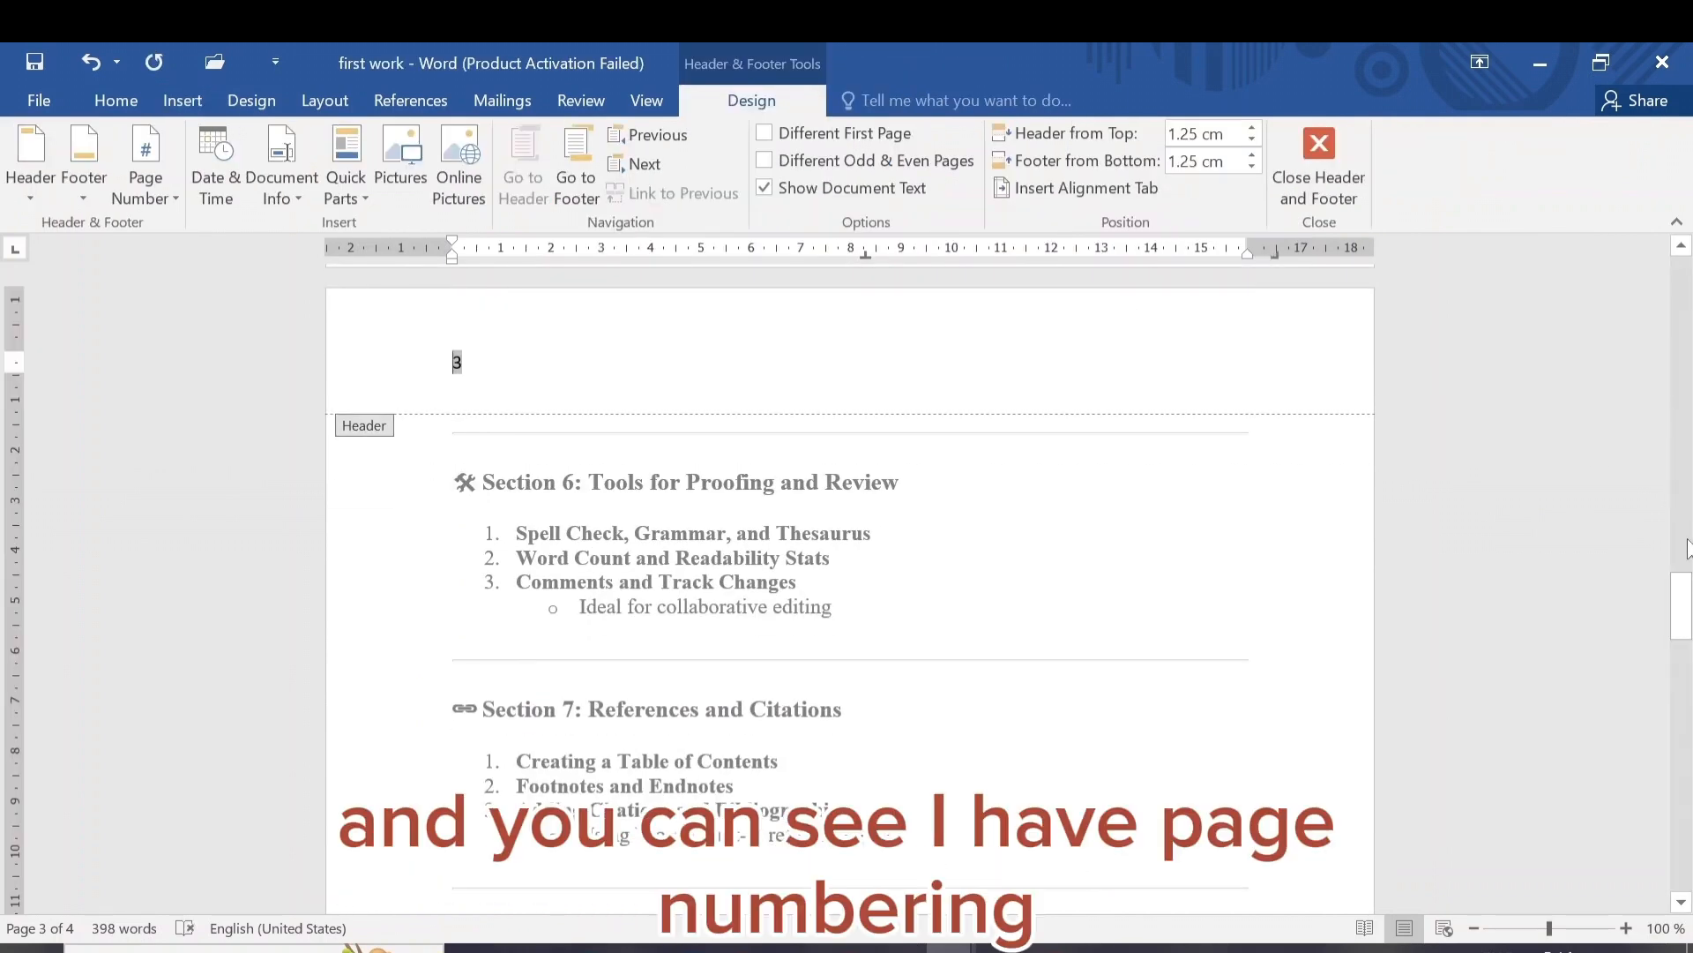
{"action": "left_click_drag", "start_coordinate": [1681, 607], "coordinate": [1683, 278]}
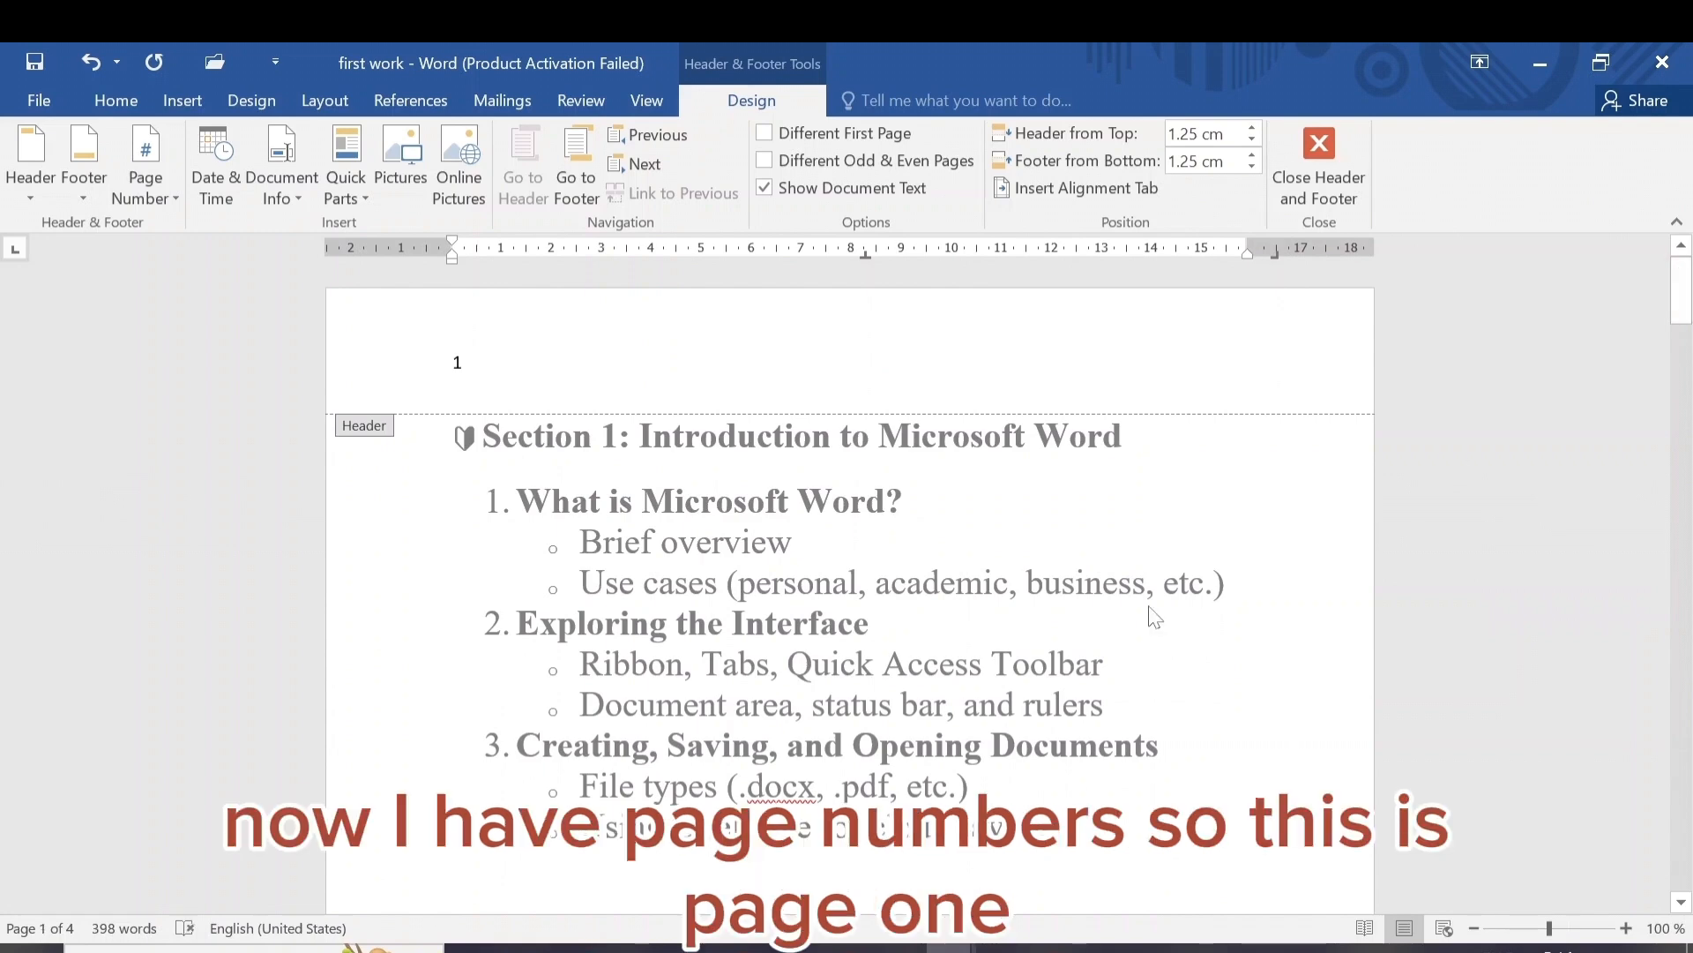
{"action": "double_click", "coordinate": [1141, 500]}
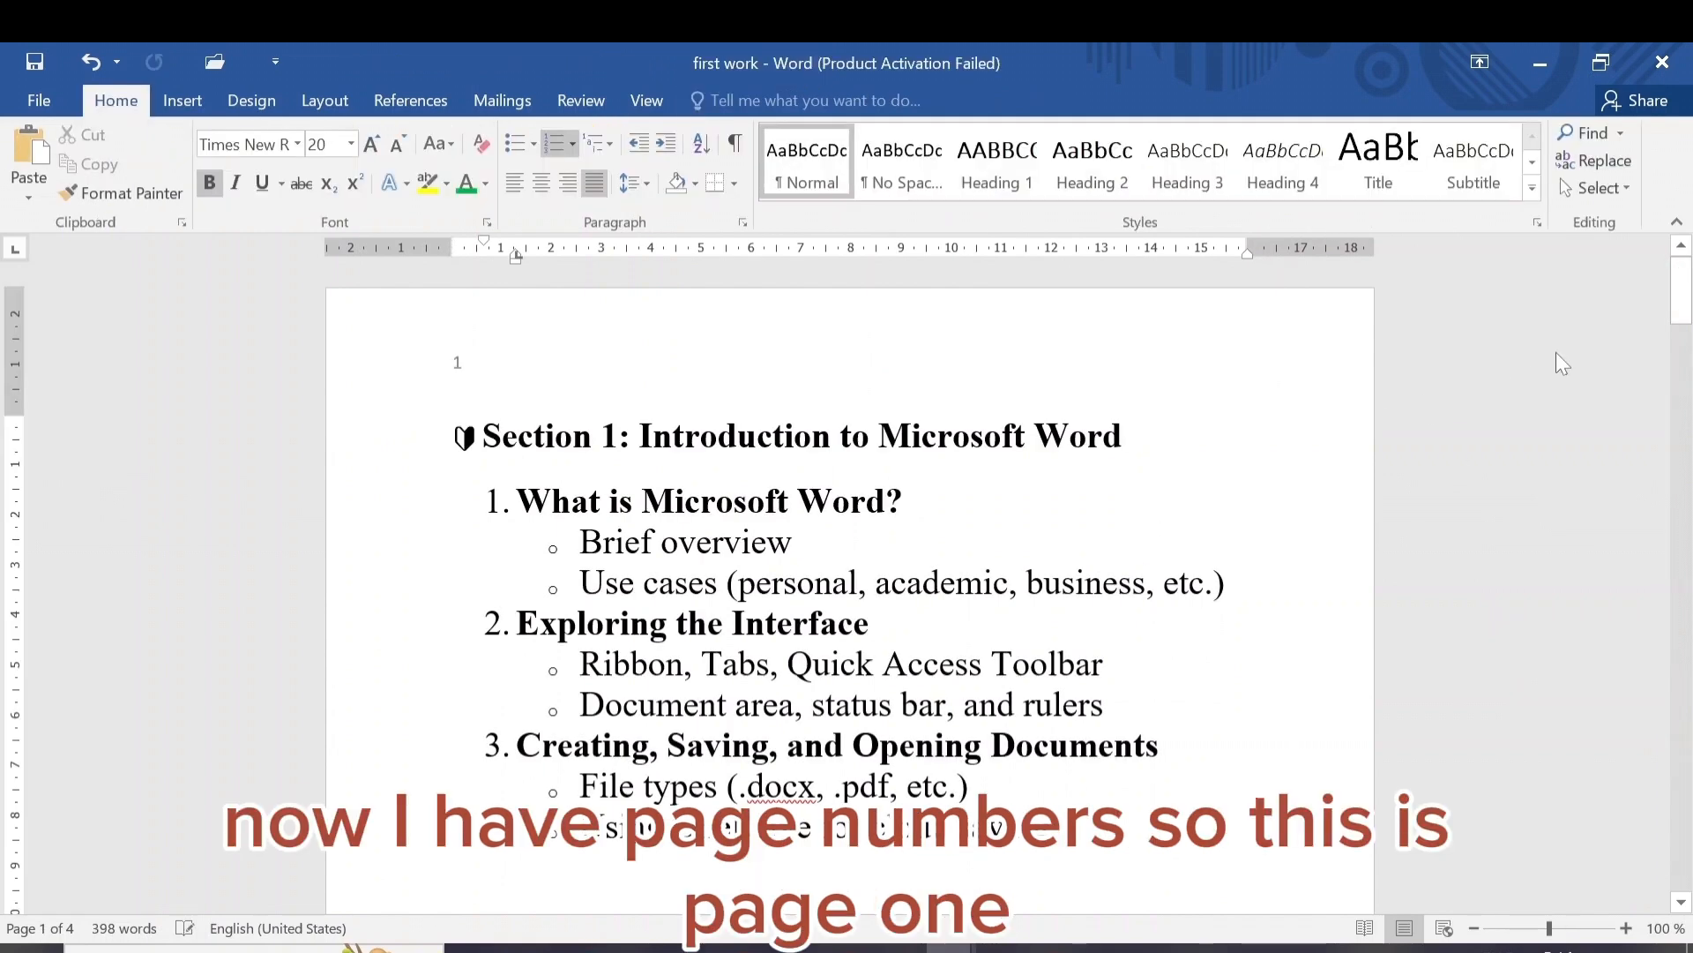
{"action": "left_click_drag", "start_coordinate": [1680, 305], "coordinate": [1682, 775]}
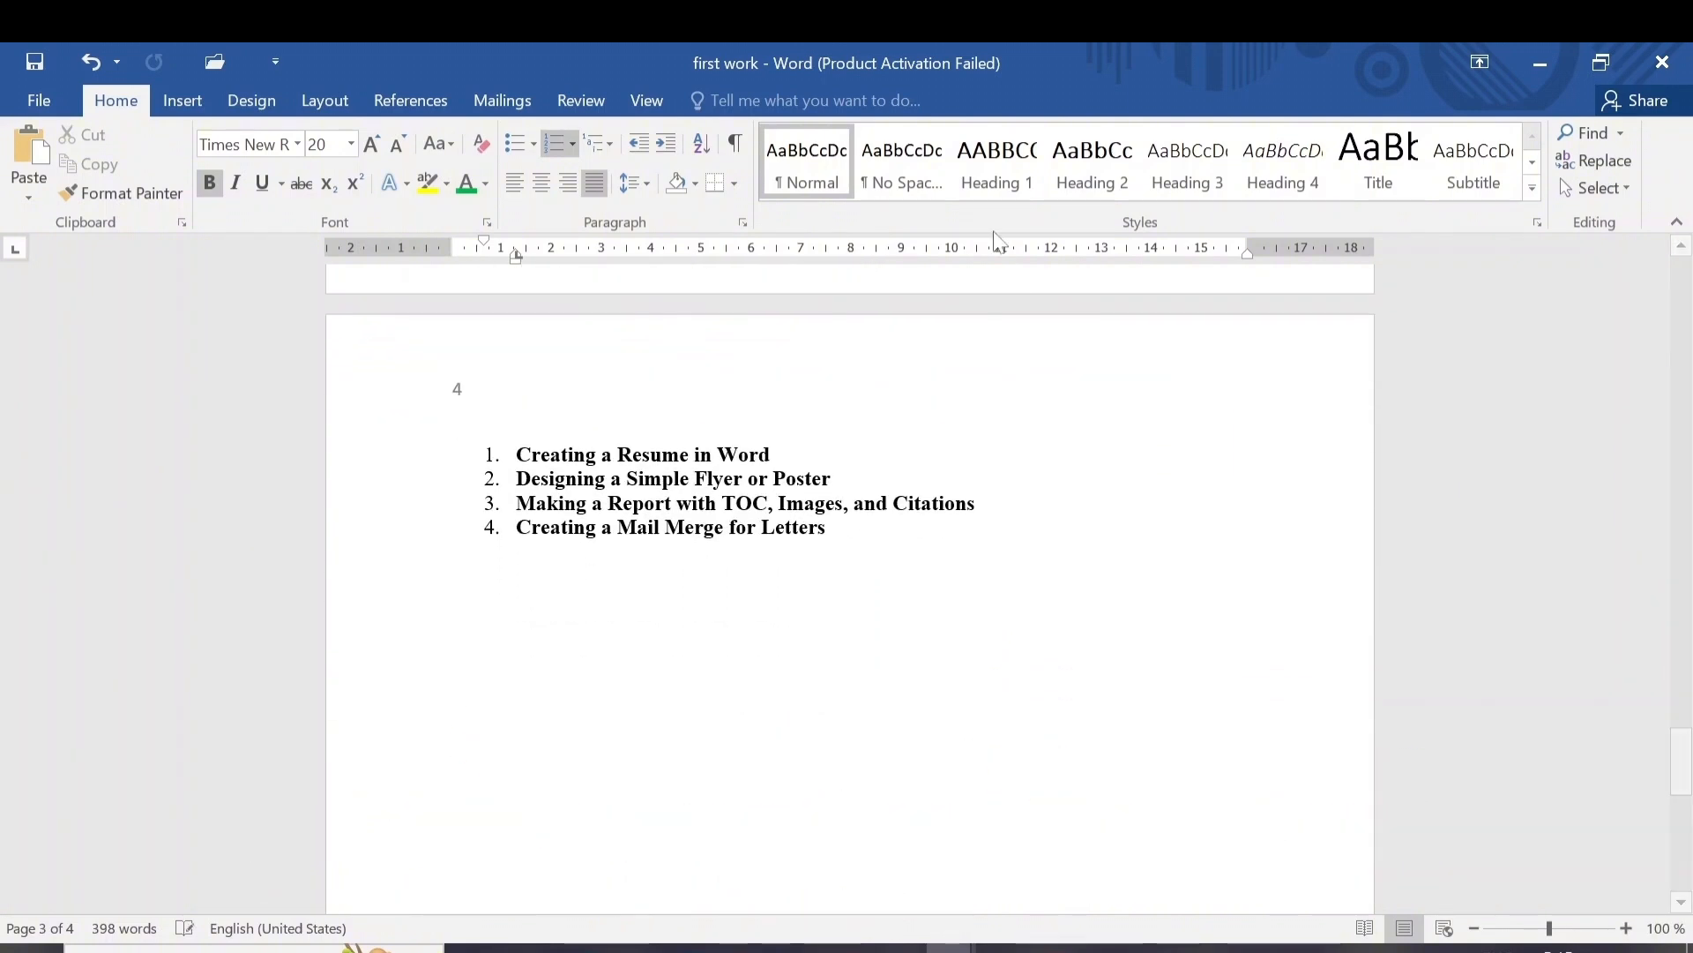
Step: Remove the page numbers from the document
{"action": "left_click", "coordinate": [173, 102]}
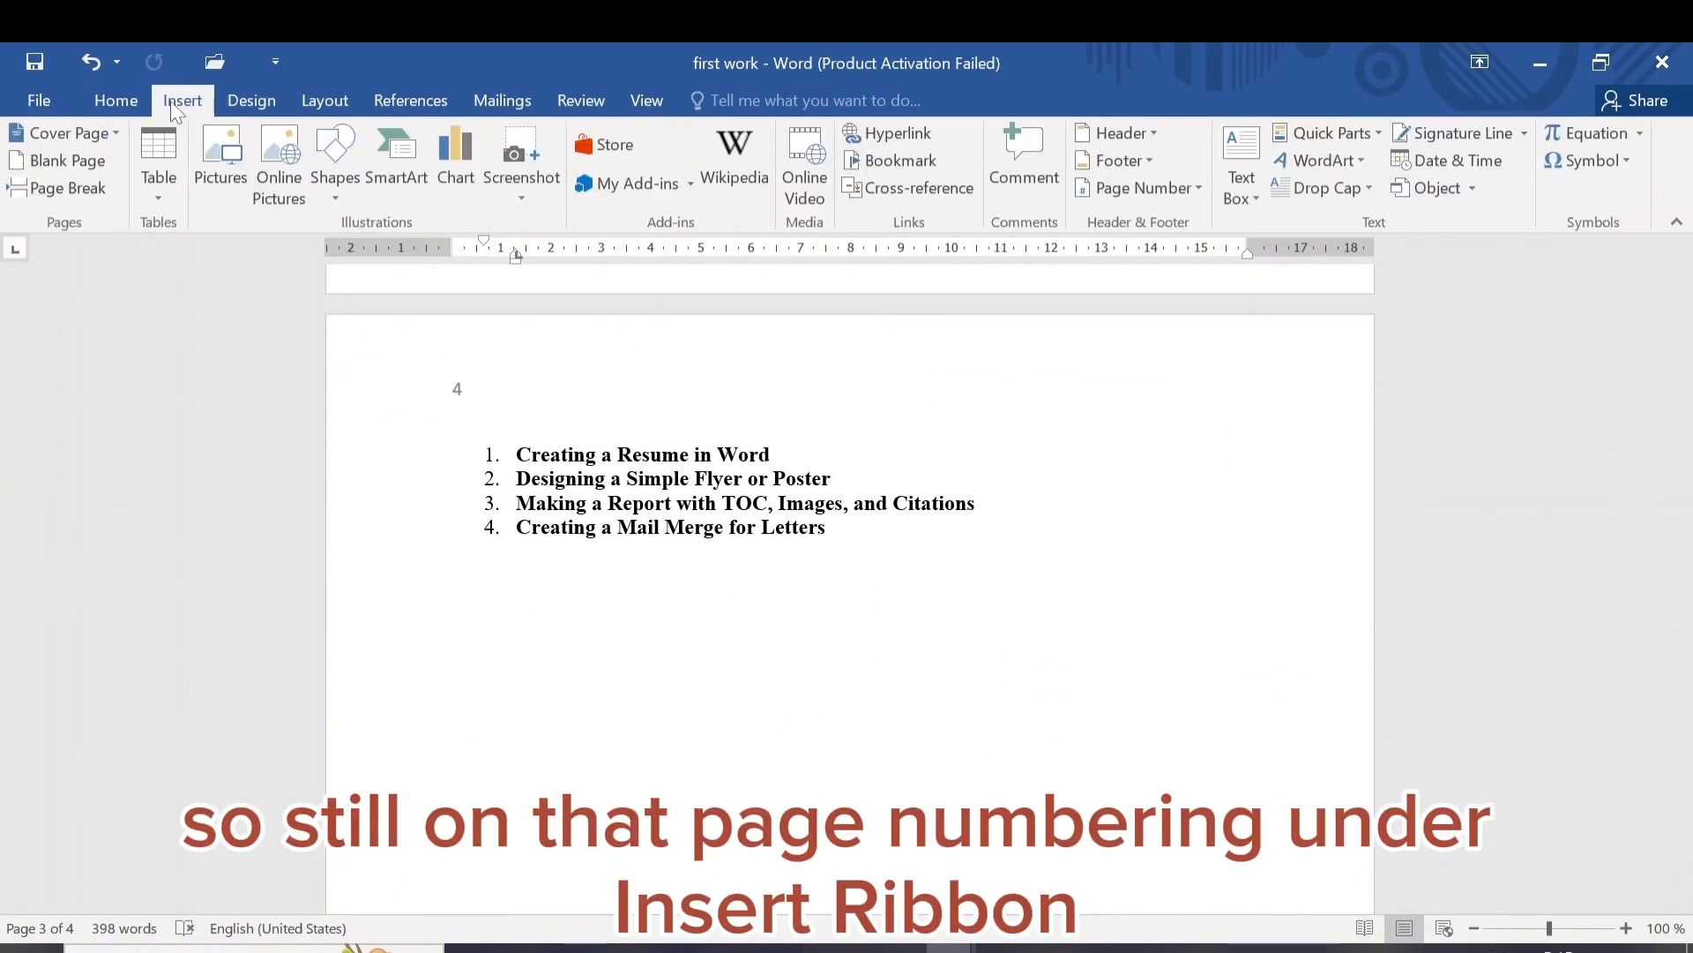
{"action": "left_click", "coordinate": [1195, 187]}
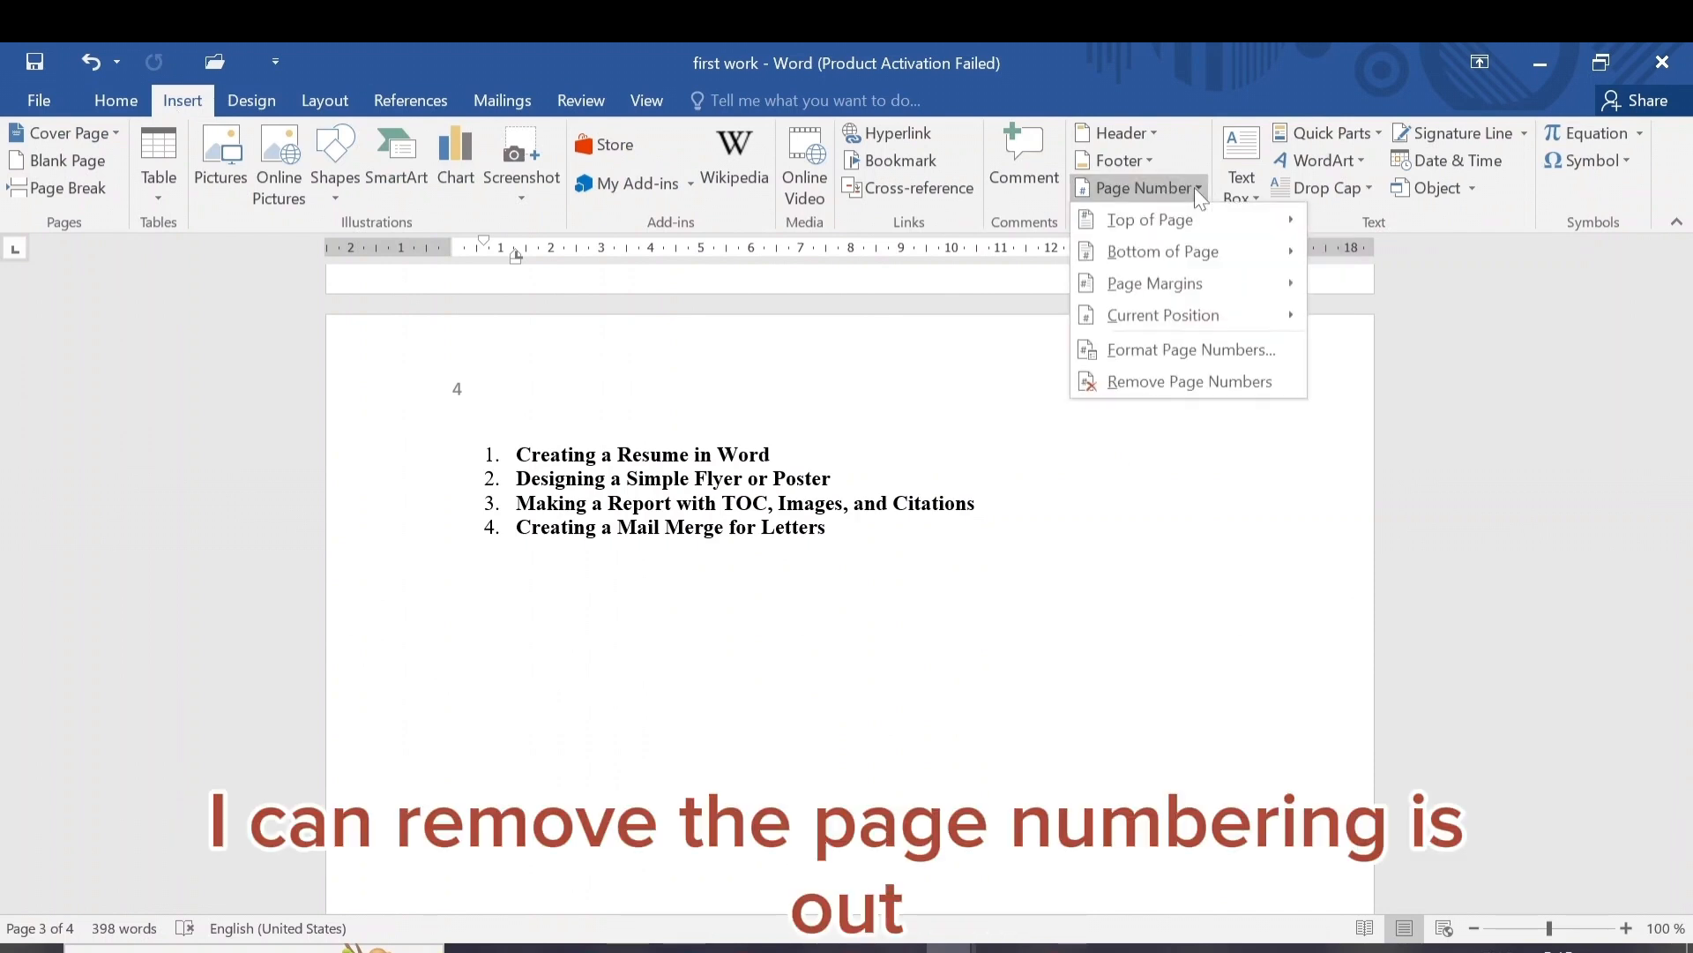
{"action": "left_click", "coordinate": [1248, 382]}
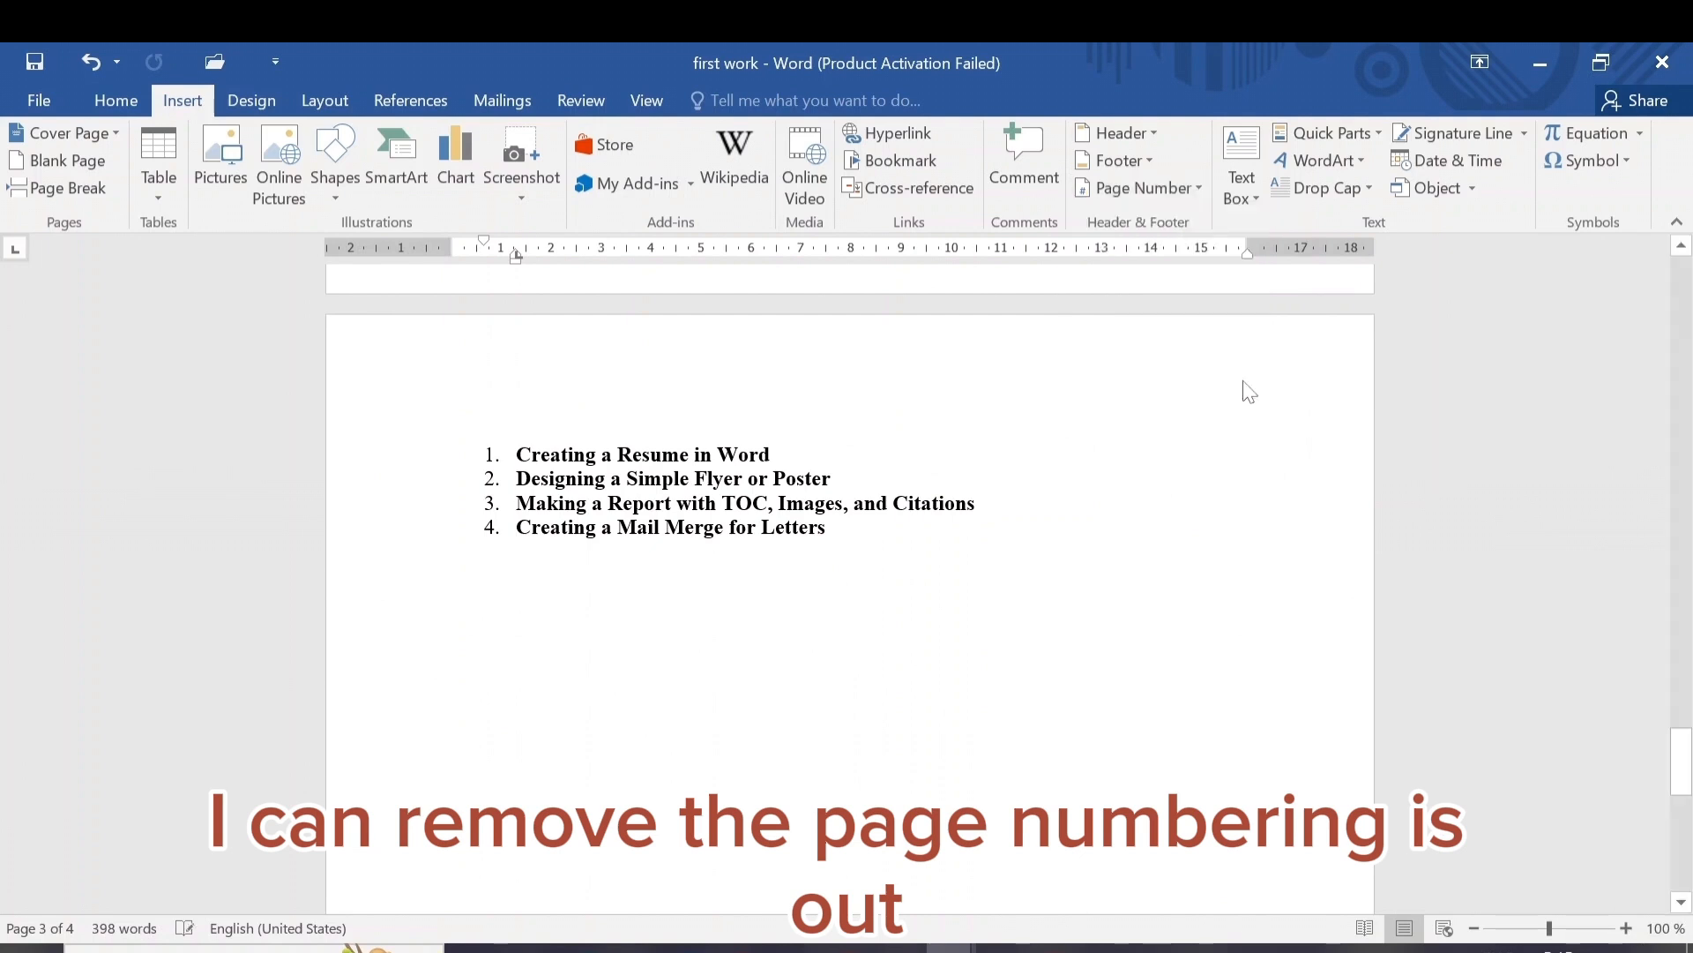
Step: Set the page number format to lowercase Roman numerals (i, ii, iii, ...) with numbering starting at iii
{"action": "left_click", "coordinate": [1187, 187]}
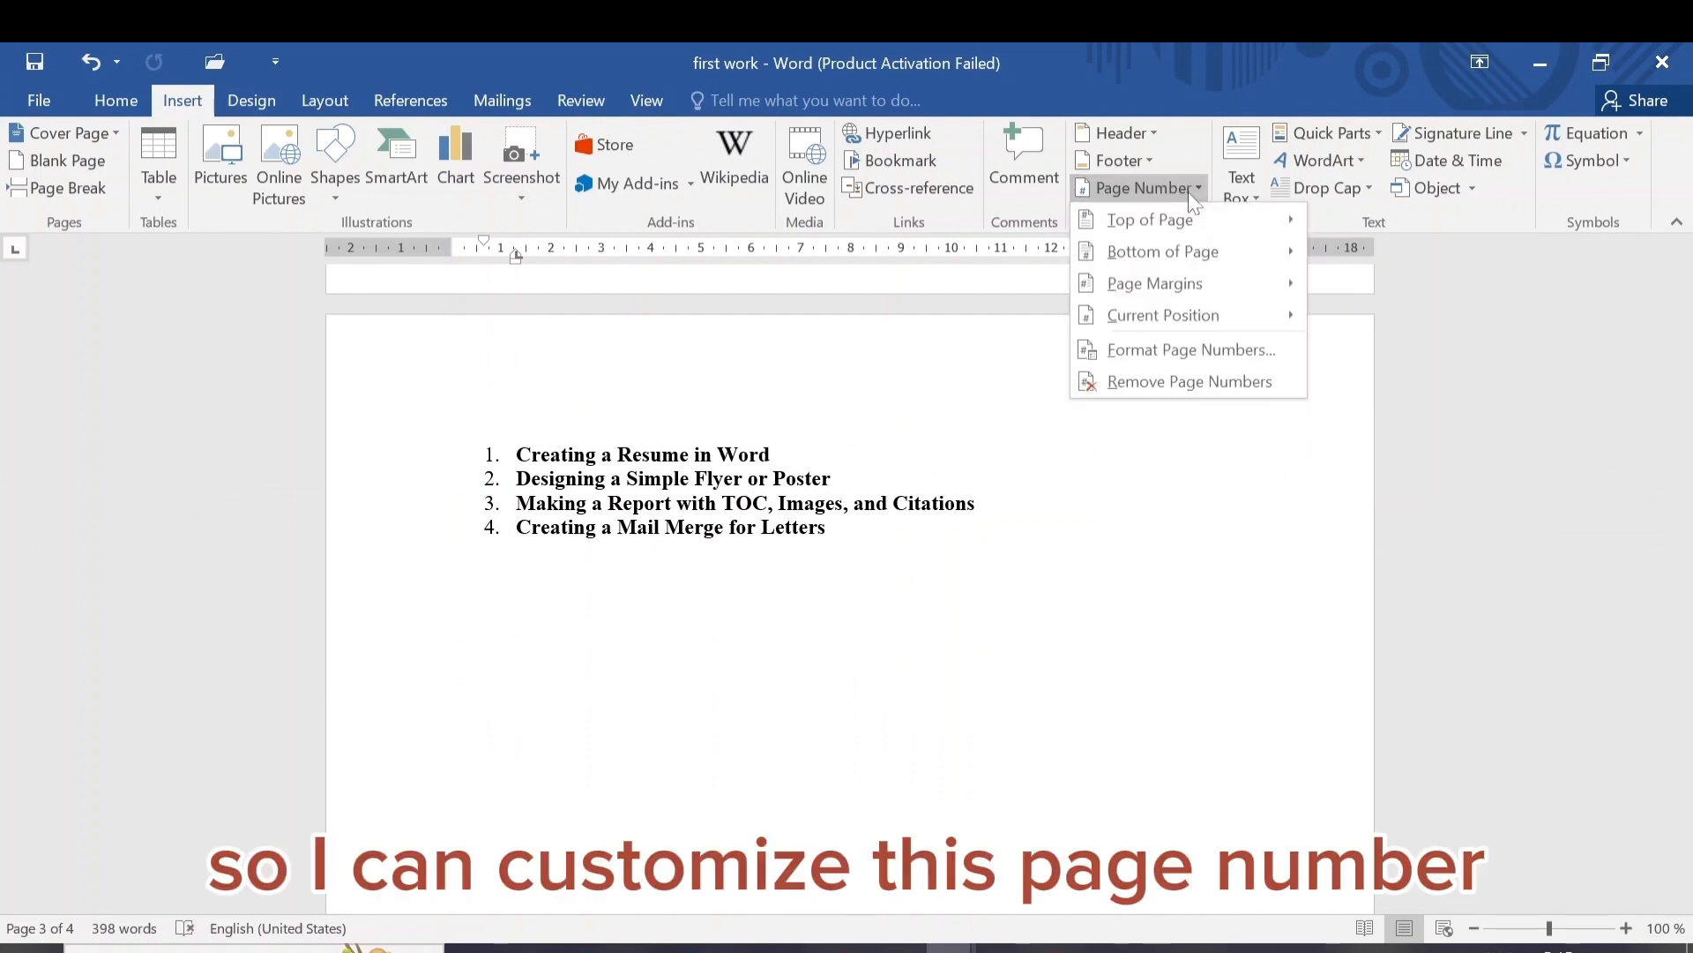
{"action": "left_click", "coordinate": [1278, 349]}
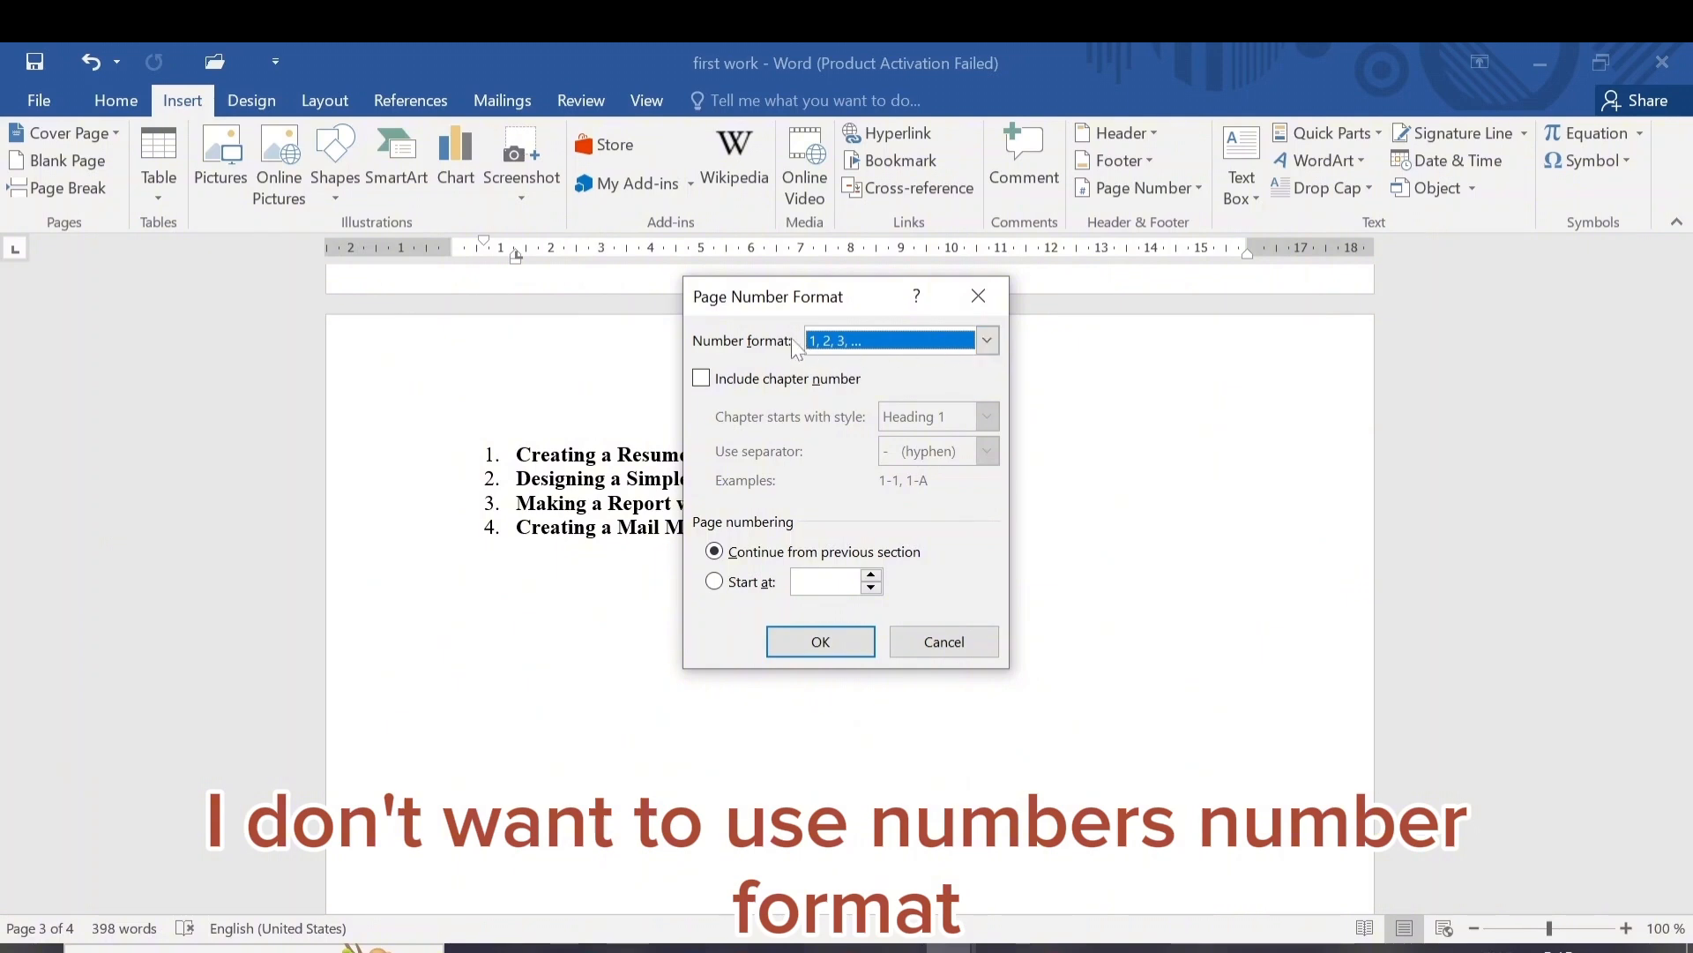
{"action": "left_click", "coordinate": [987, 341]}
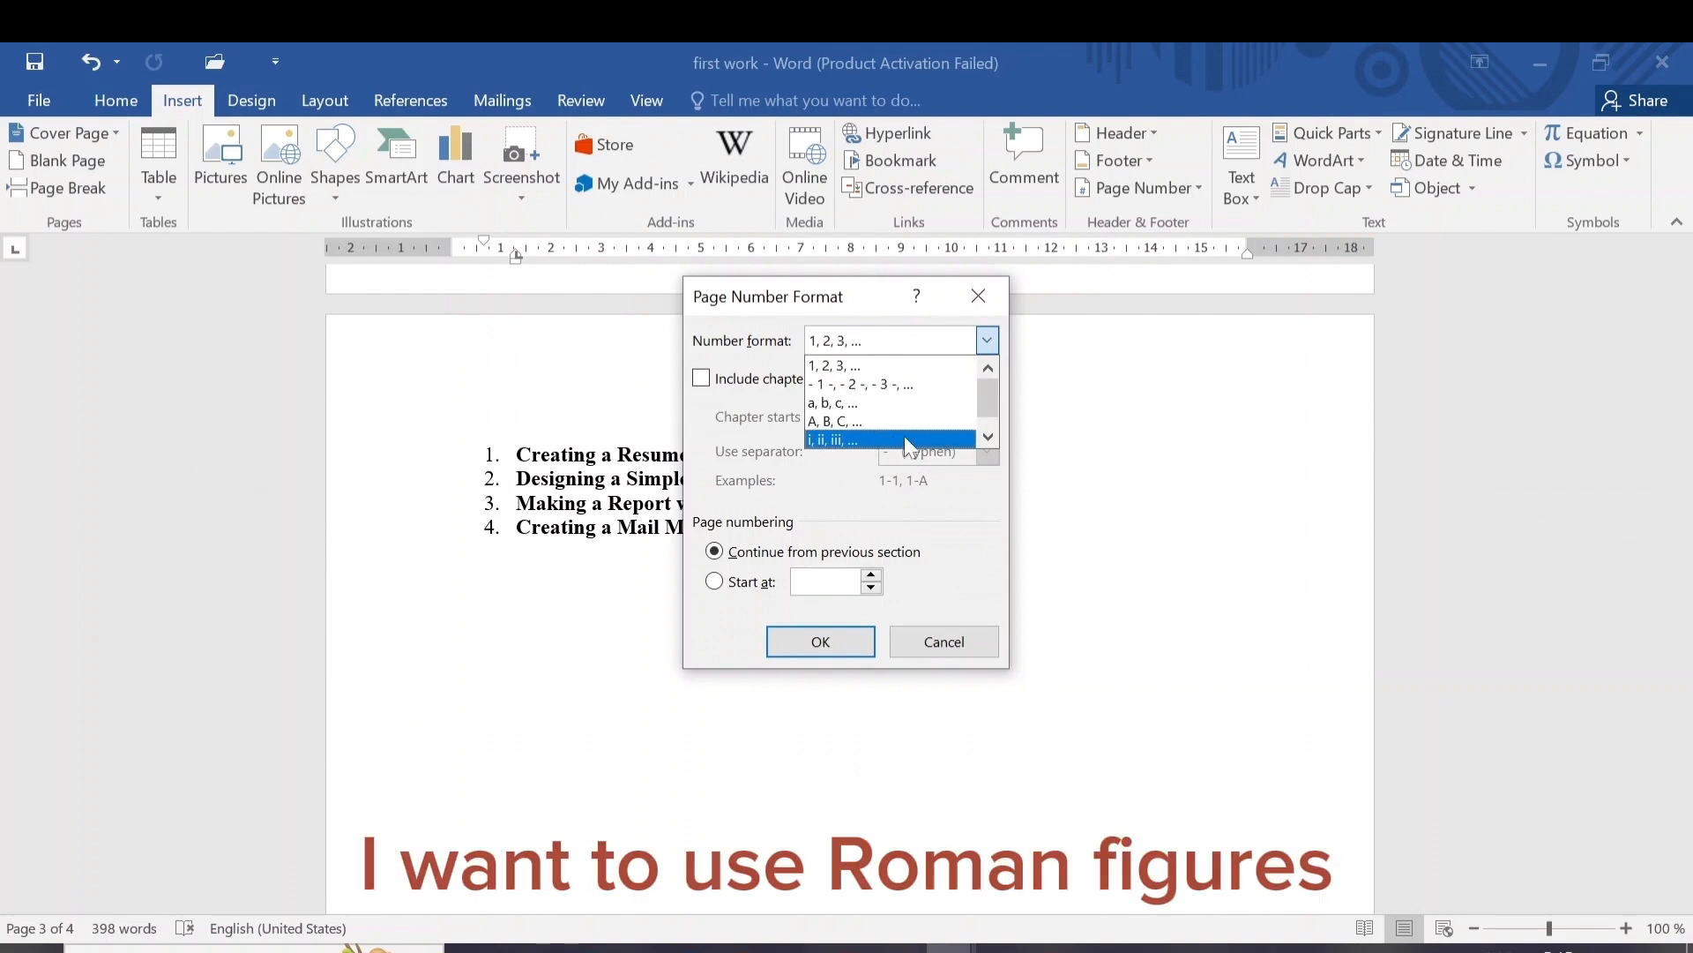
{"action": "scroll", "coordinate": [986, 398], "scroll_direction": "down", "scroll_amount": 1}
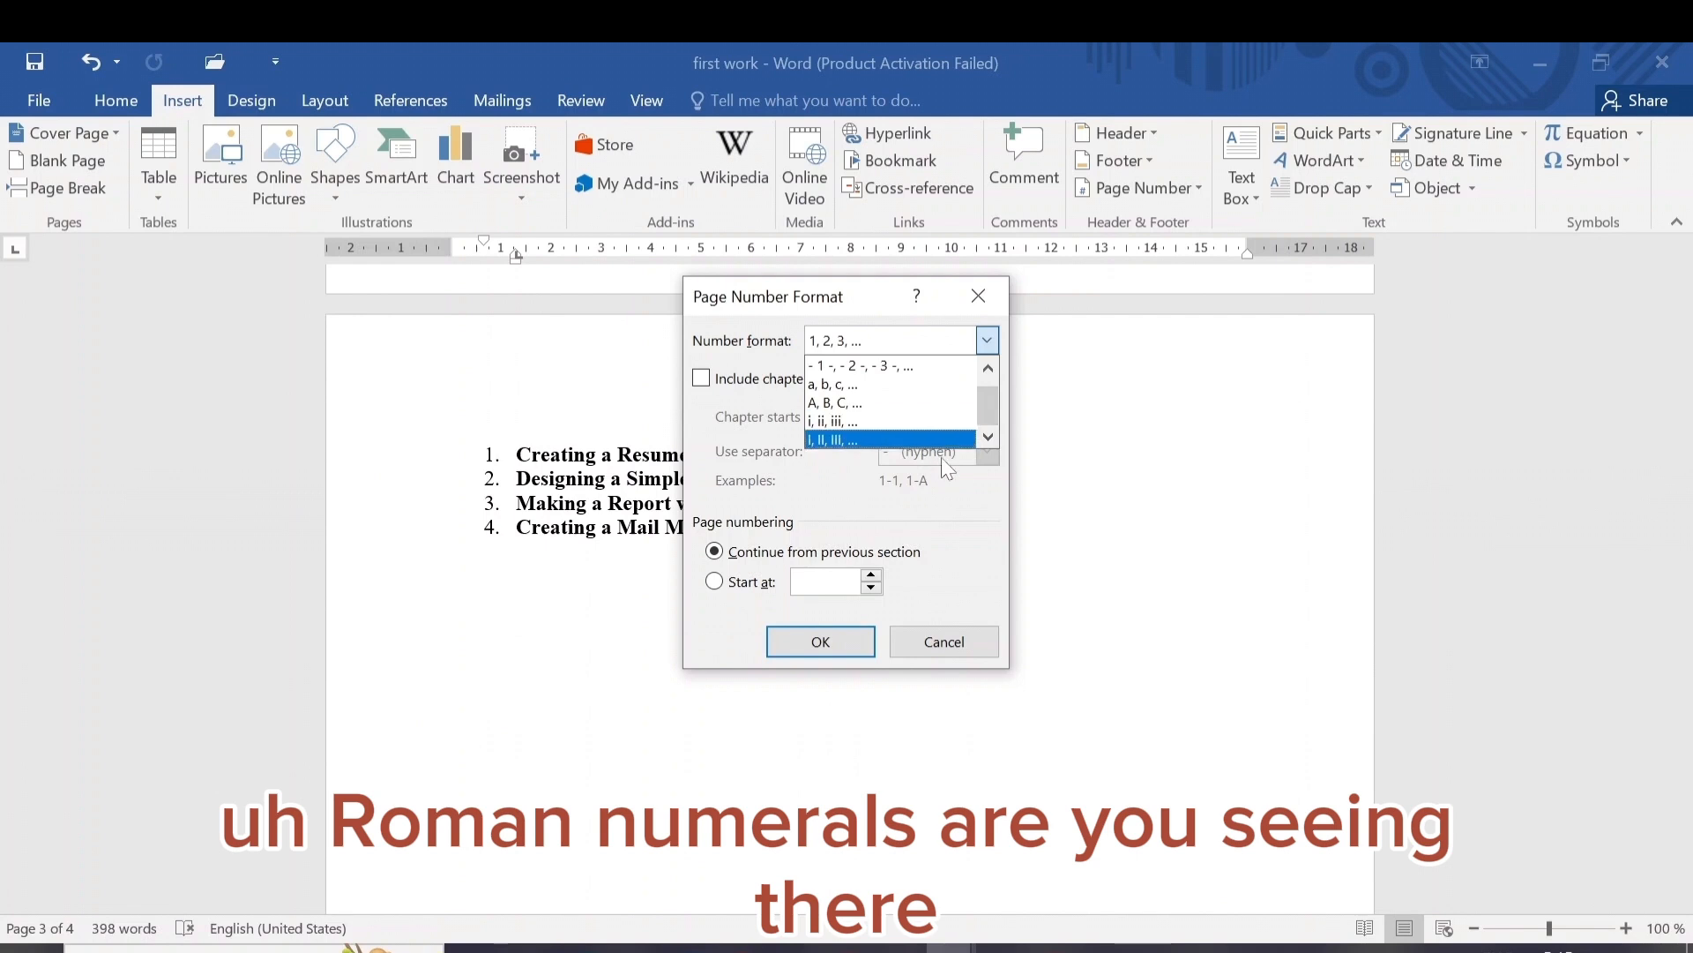
{"action": "left_click", "coordinate": [835, 421]}
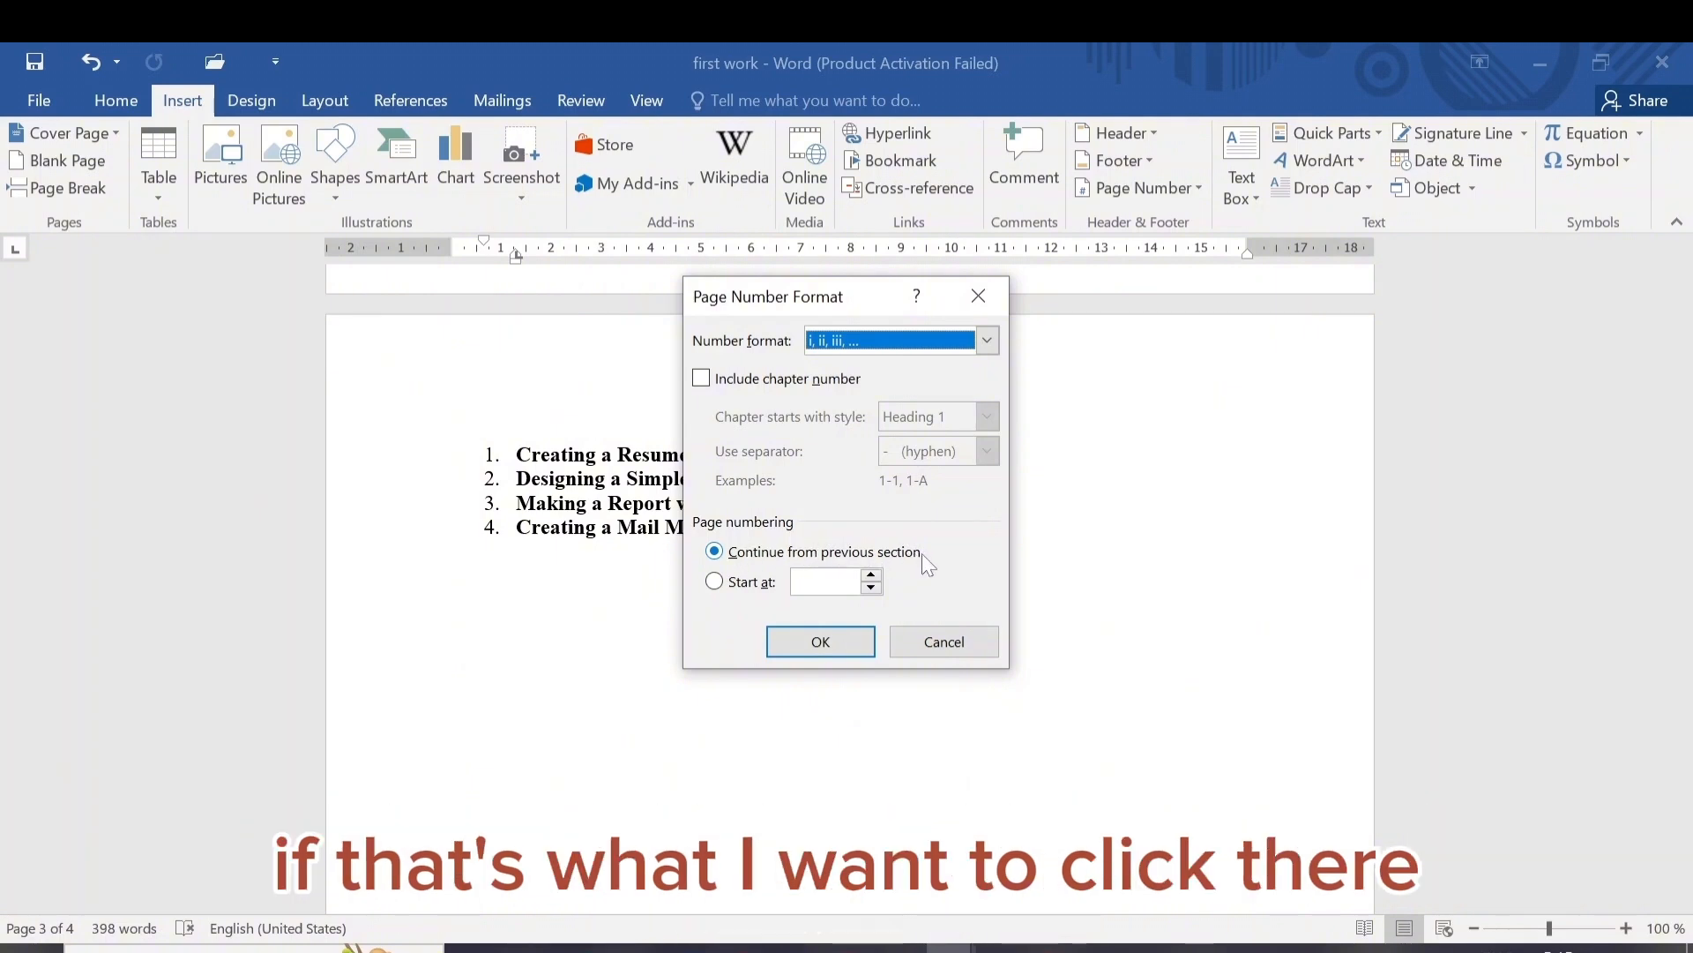
{"action": "left_click", "coordinate": [714, 585]}
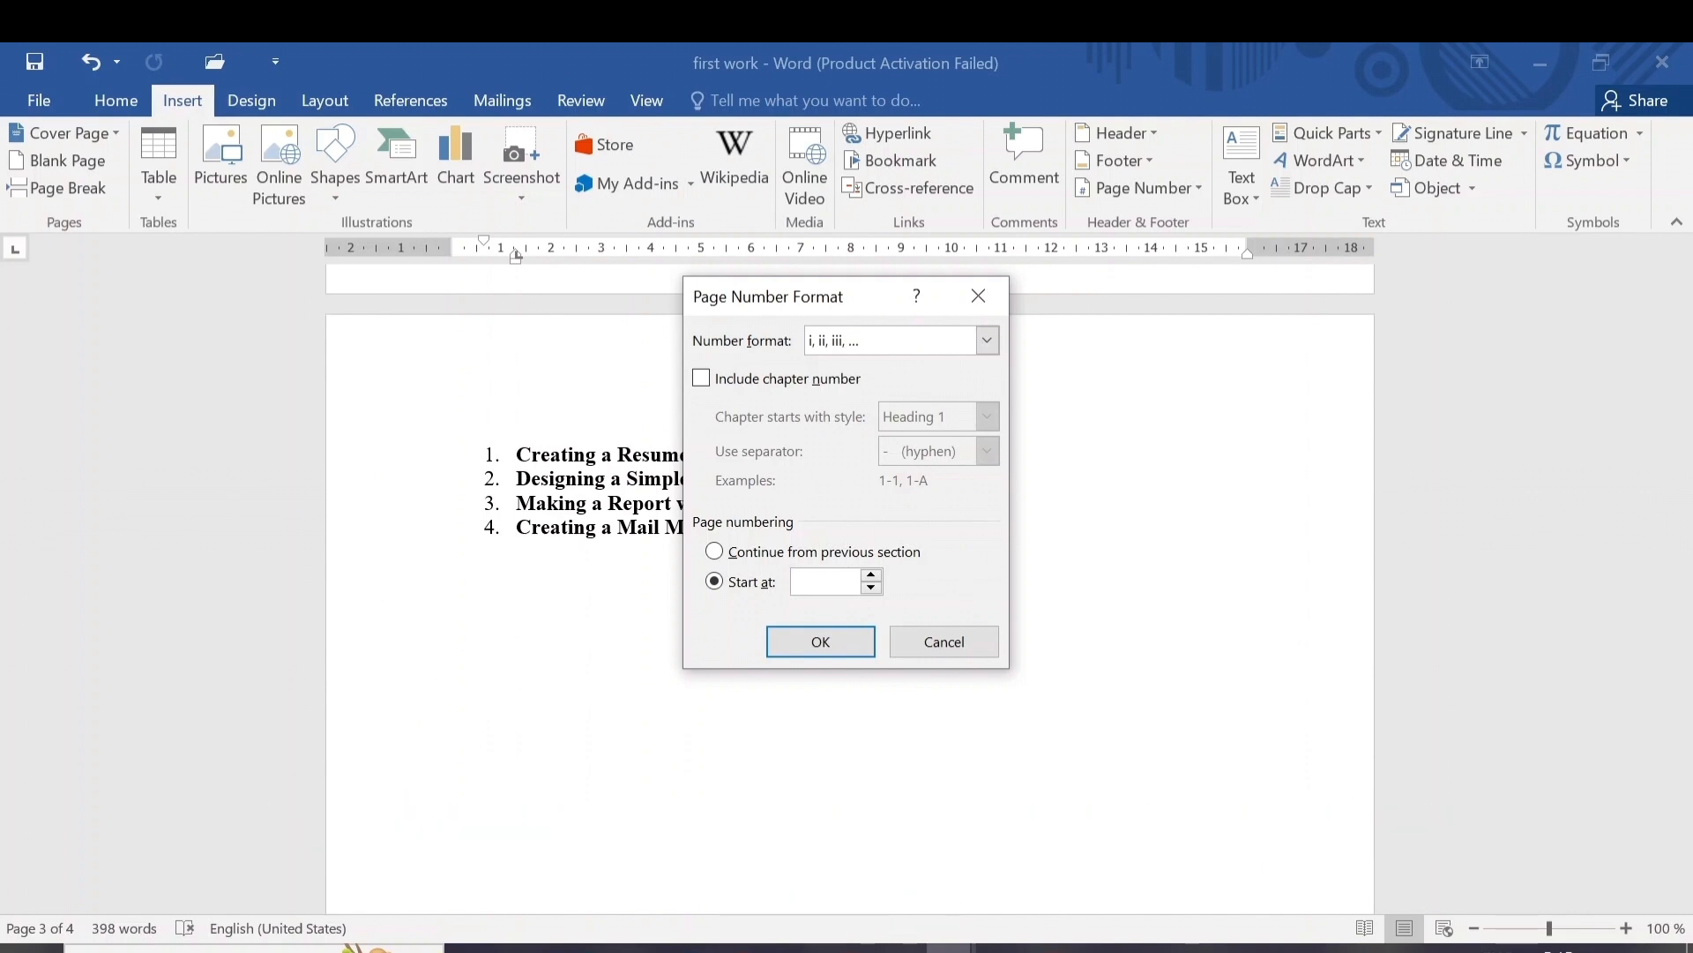
{"action": "left_click", "coordinate": [872, 588]}
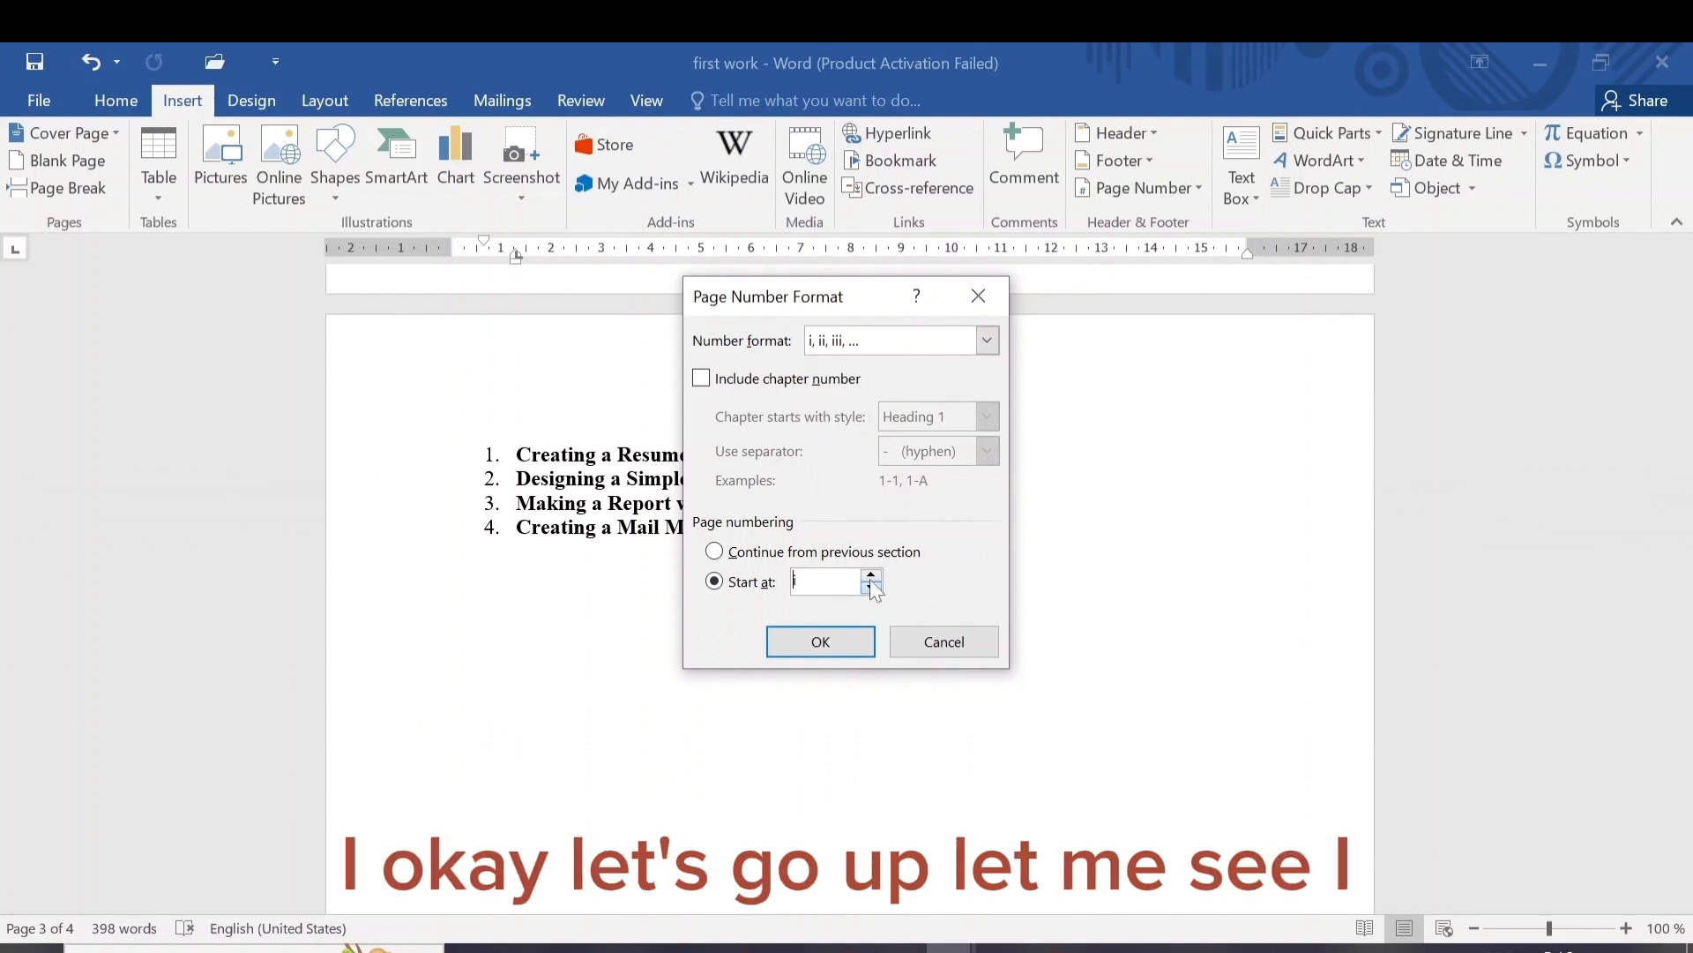
{"action": "left_click", "coordinate": [872, 580]}
{"action": "left_click", "coordinate": [820, 641]}
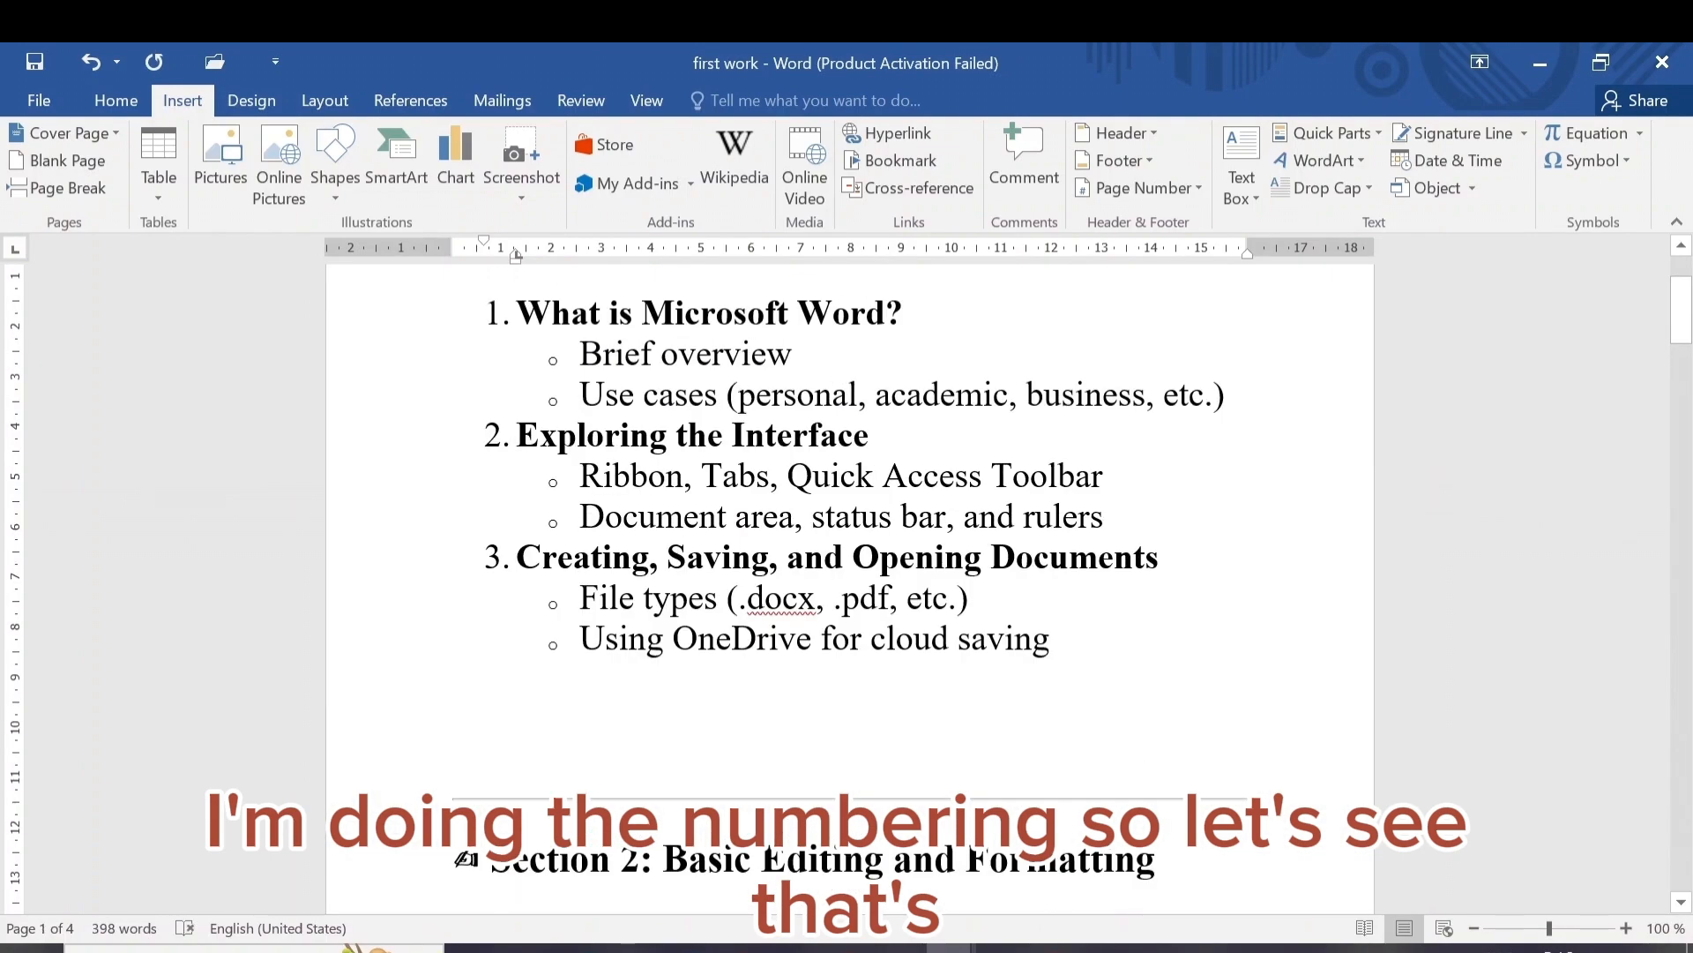
Step: Insert Roman page numbers at the top of the page in the Plain Number 1 style and return to the document body
{"action": "left_click_drag", "start_coordinate": [1685, 319], "coordinate": [1683, 192]}
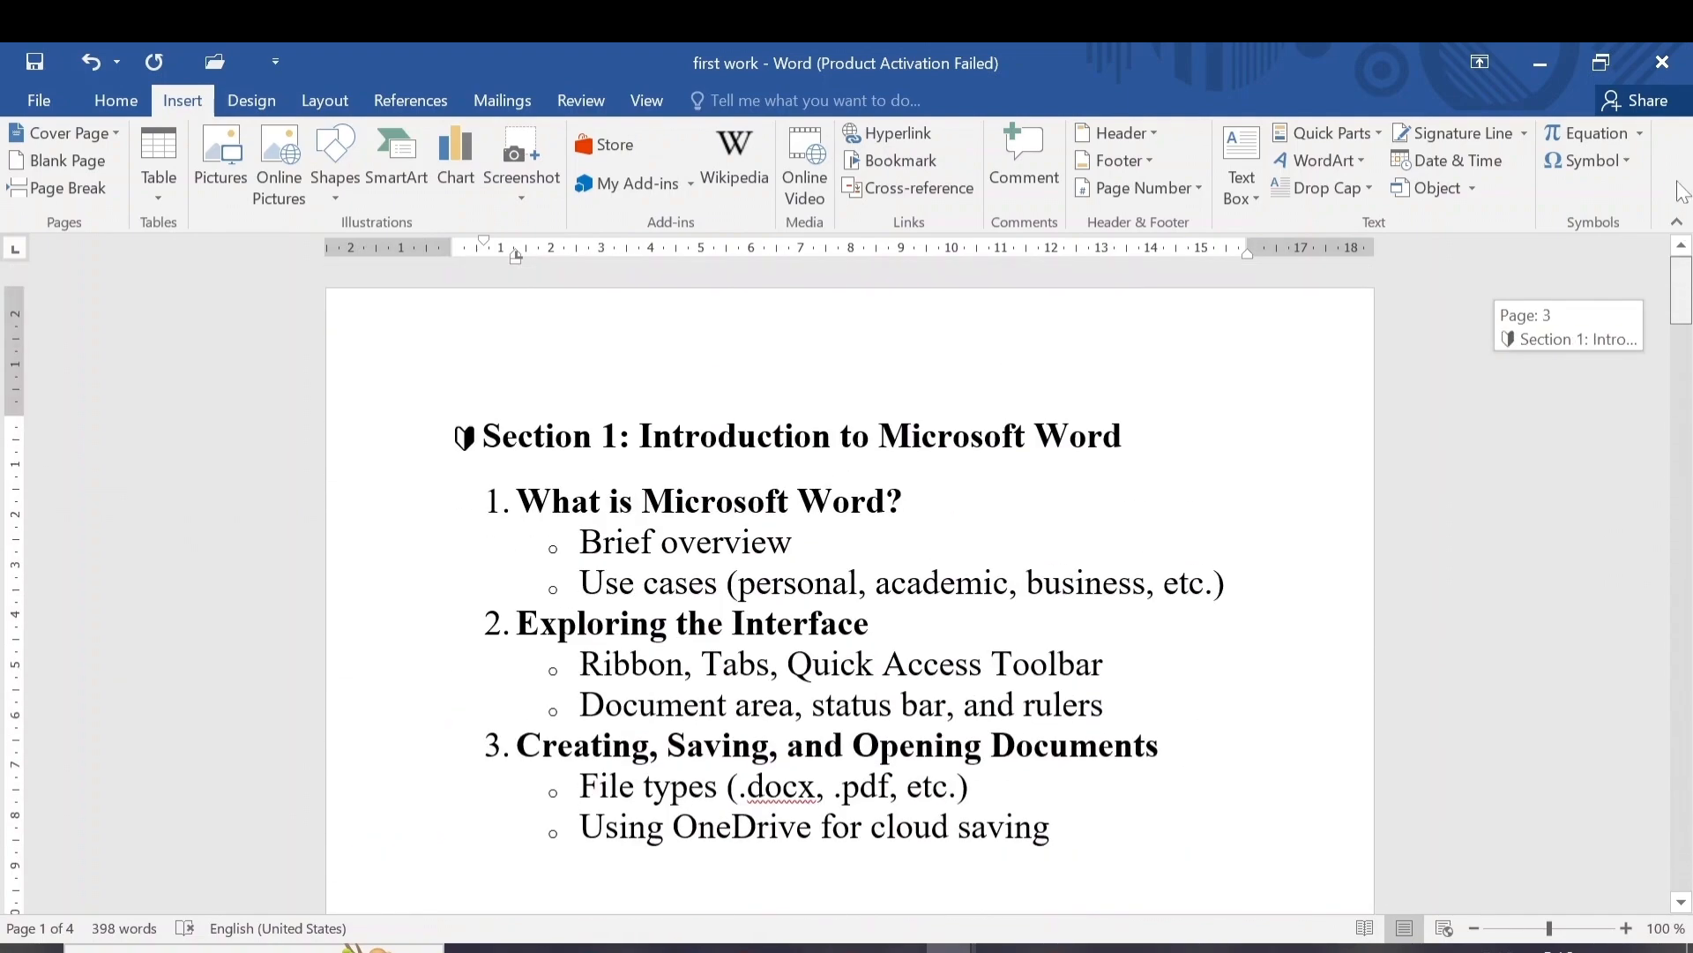
{"action": "left_click", "coordinate": [1180, 191]}
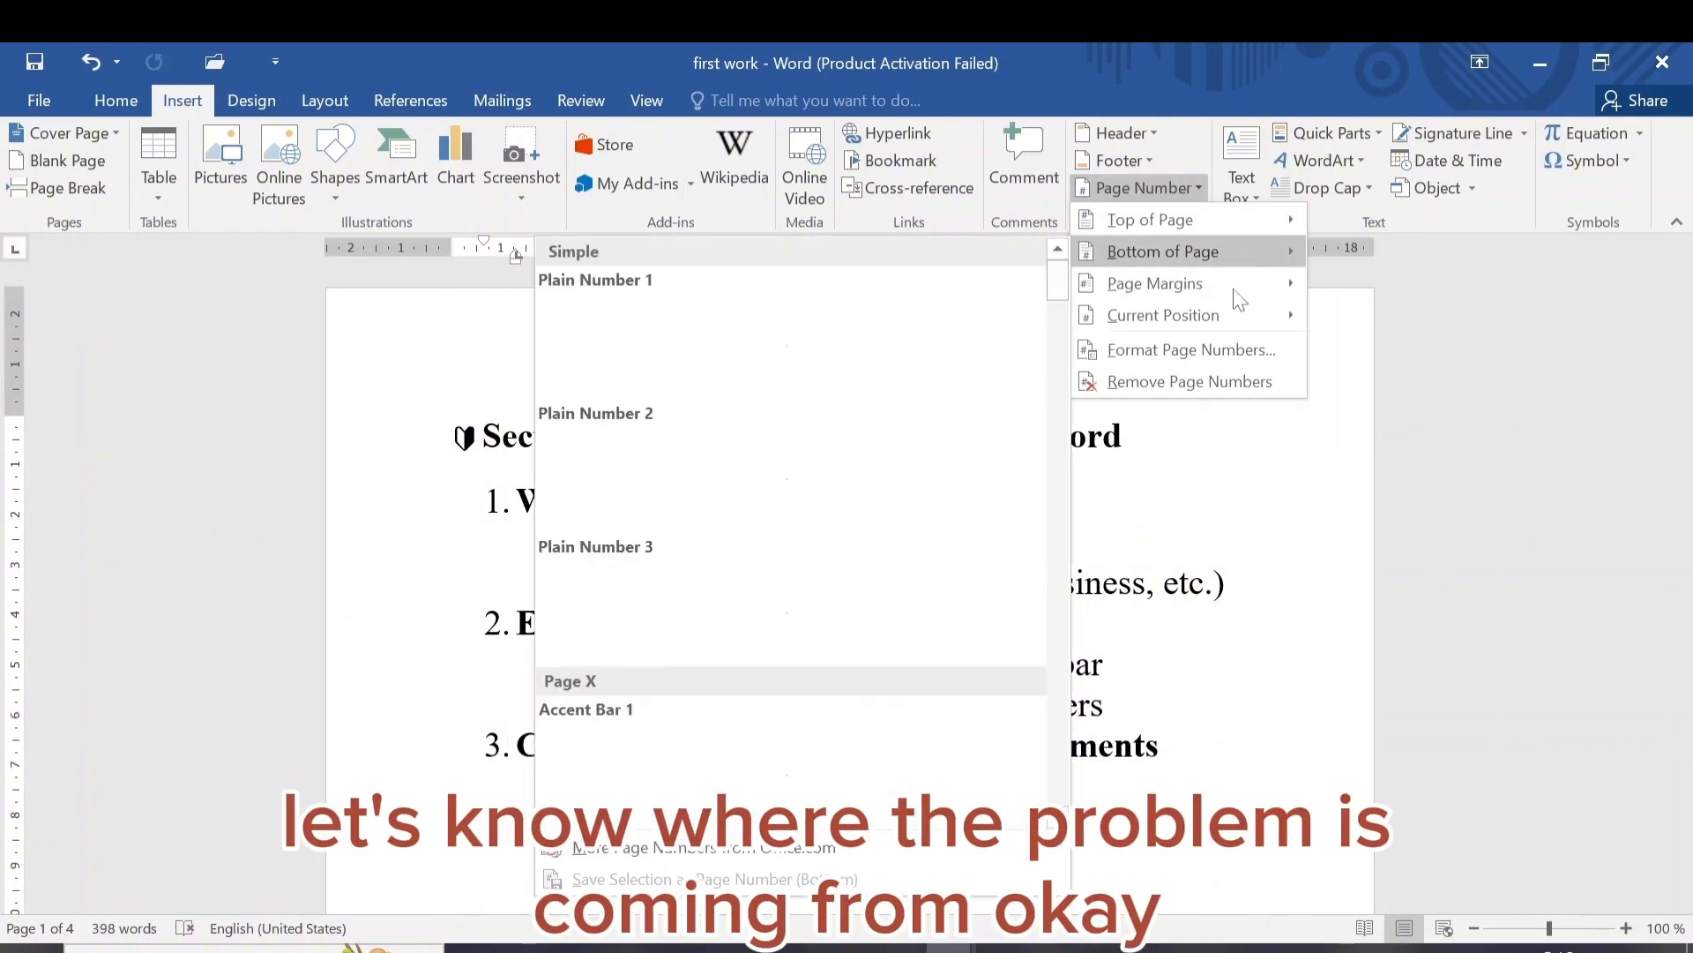
{"action": "mouse_move", "coordinate": [1261, 236]}
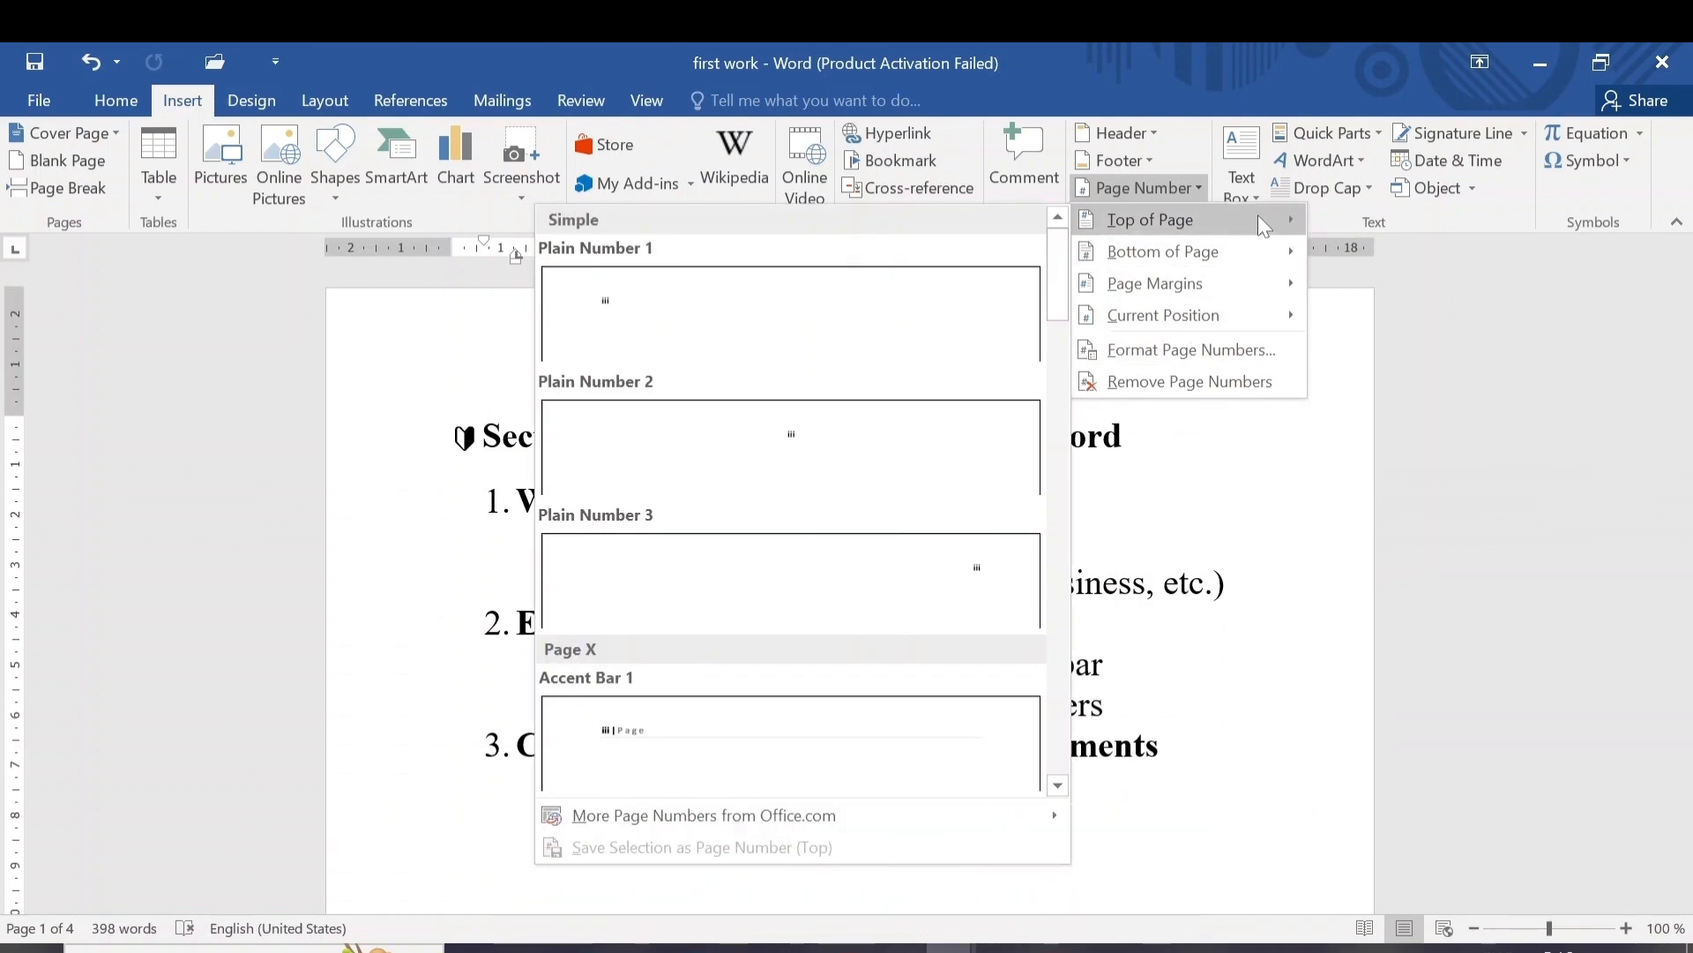
{"action": "left_click", "coordinate": [809, 311]}
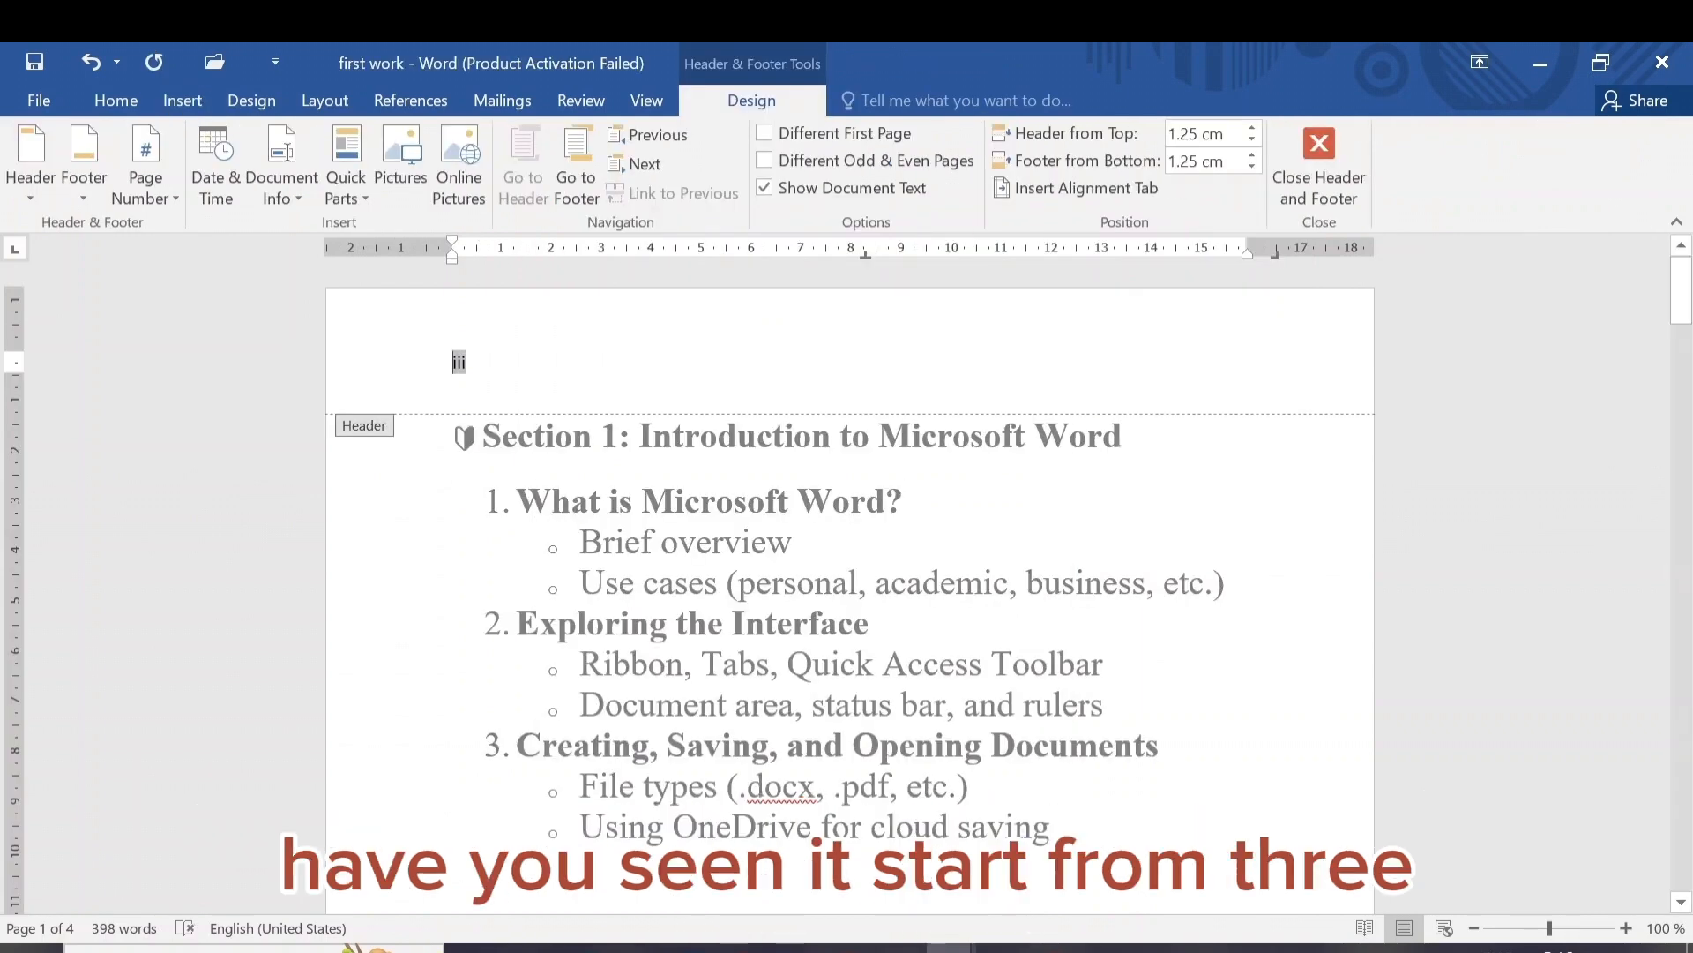
{"action": "left_click", "coordinate": [466, 363]}
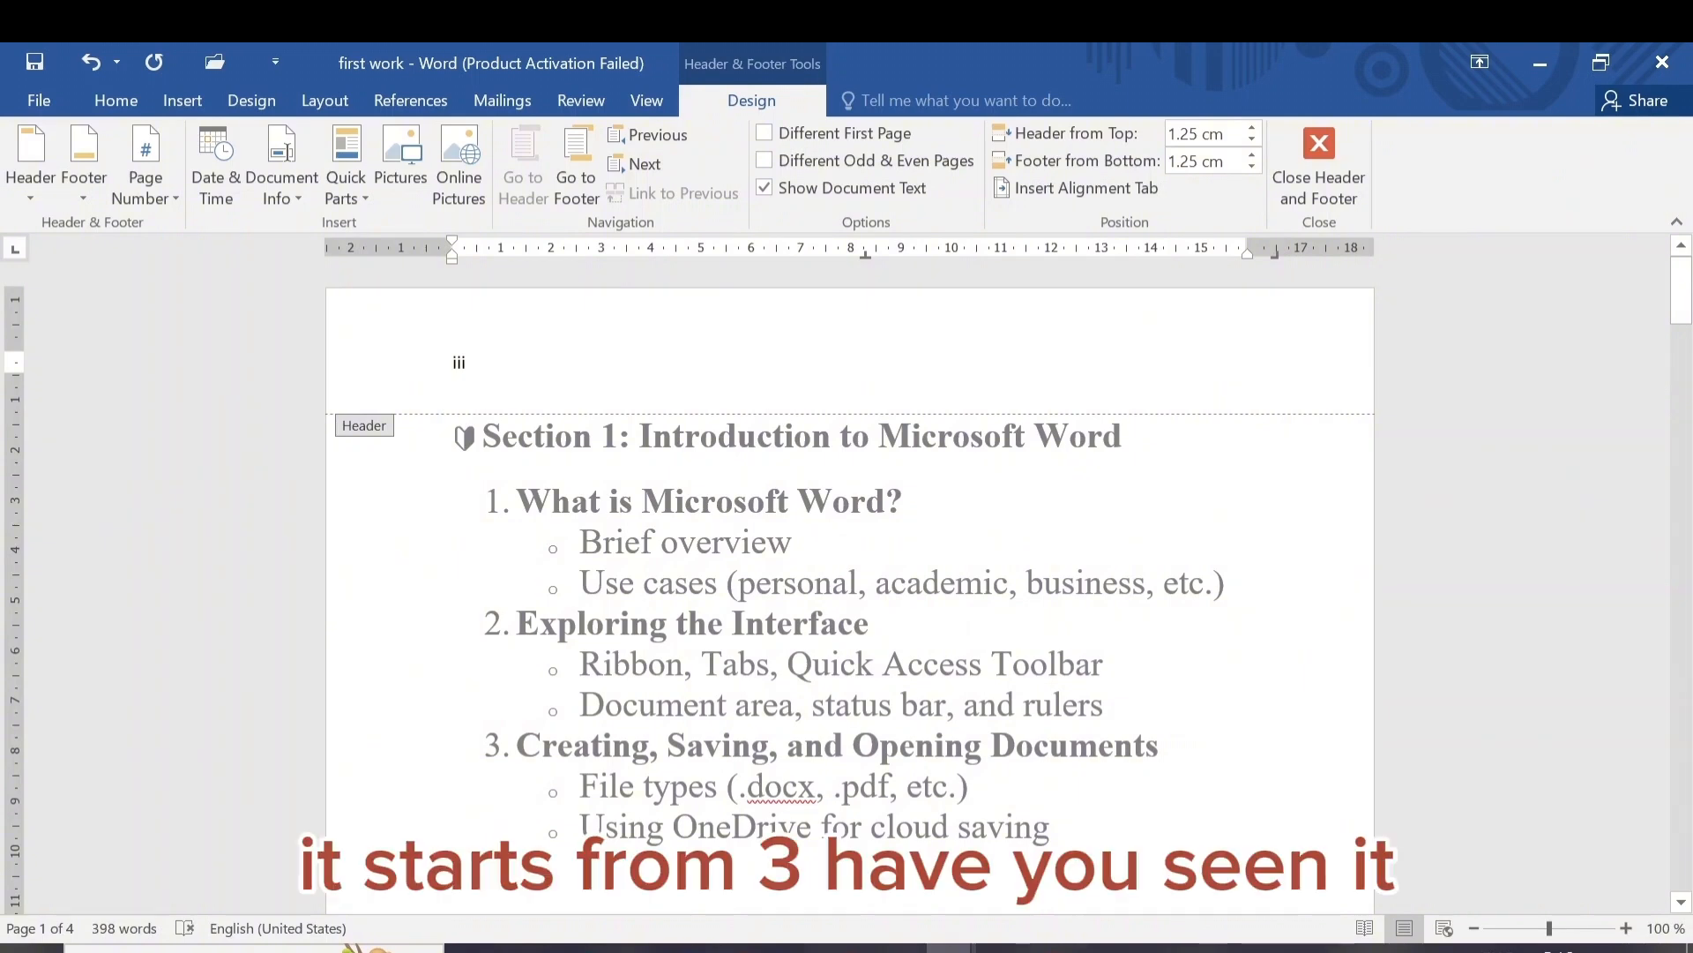
{"action": "mouse_move", "coordinate": [1682, 290]}
{"action": "left_mouse_down"}
{"action": "mouse_move", "coordinate": [1689, 591]}
{"action": "mouse_move", "coordinate": [1689, 275]}
{"action": "left_mouse_up"}
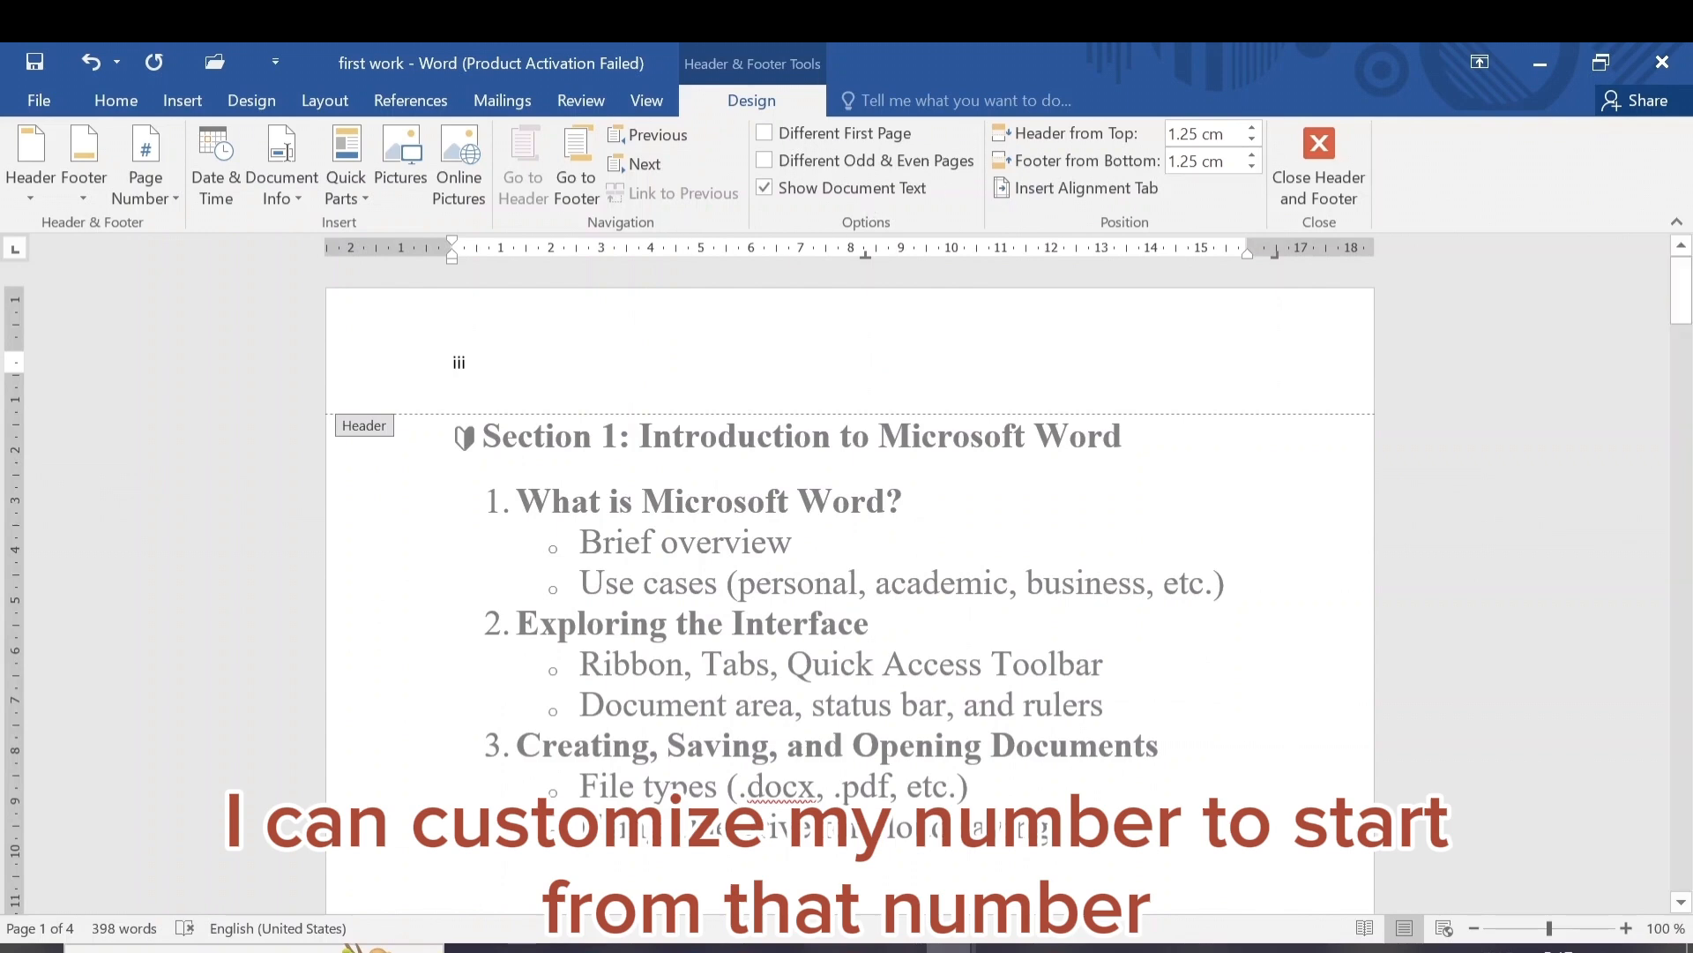
{"action": "double_click", "coordinate": [979, 490]}
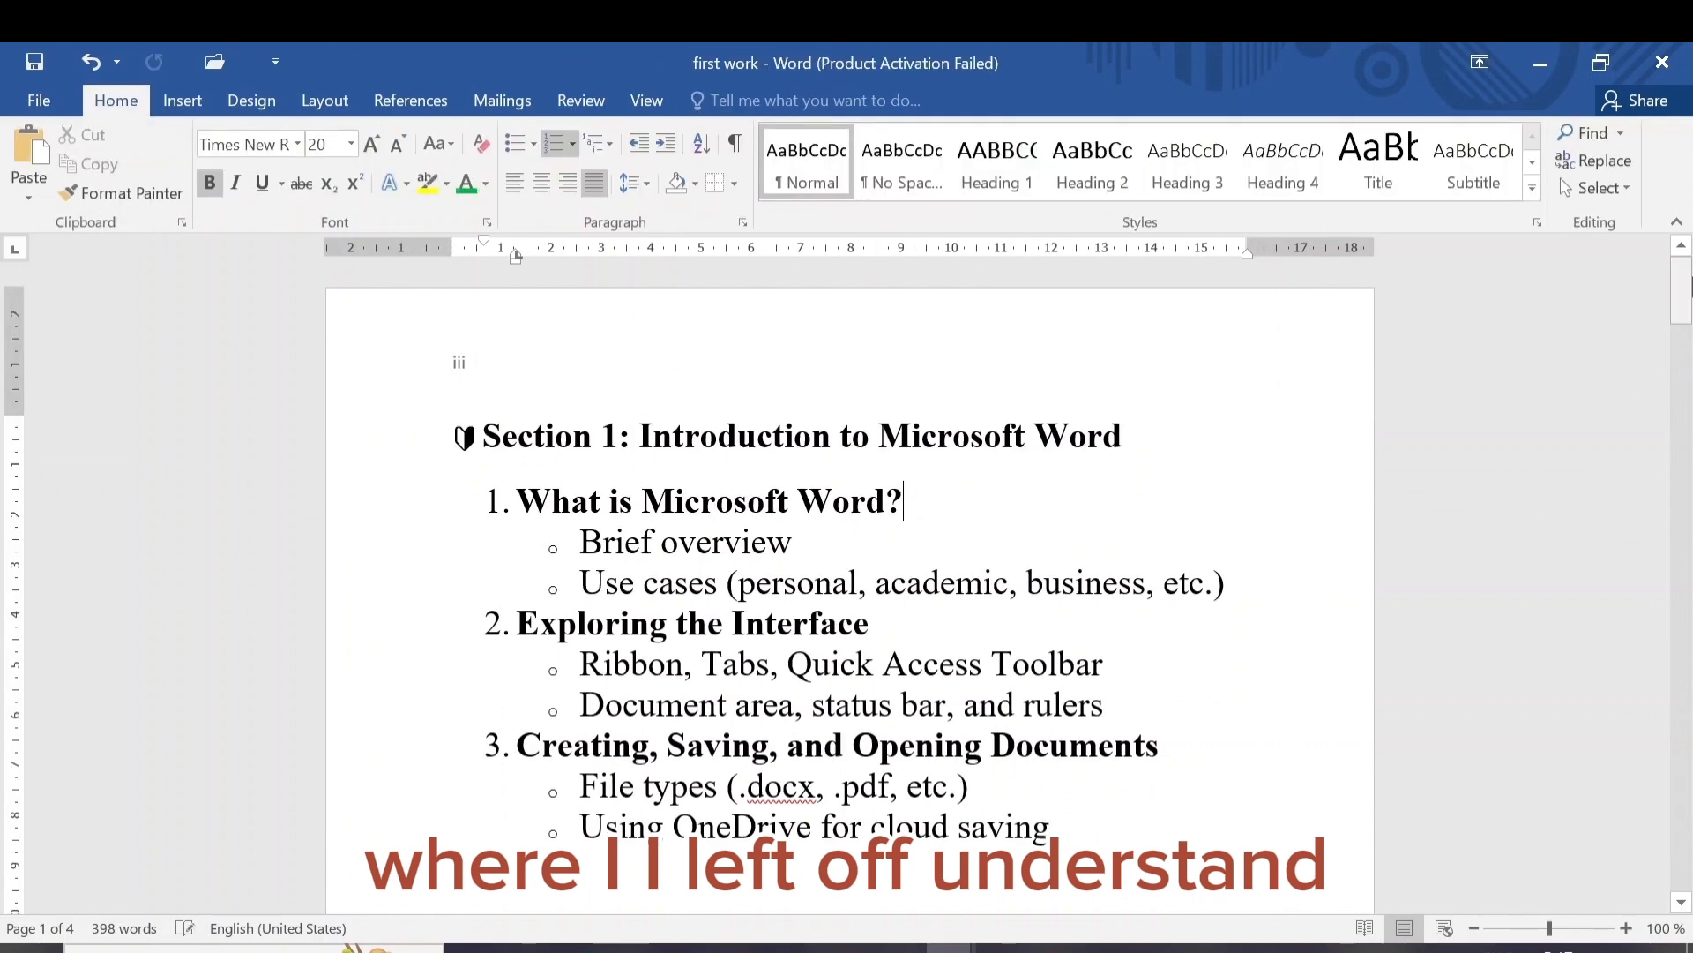
Step: Go to "Section 4: Working with Graphics and Media" in the course outline
{"action": "left_click_drag", "start_coordinate": [1681, 291], "coordinate": [1681, 464]}
{"action": "left_click_drag", "start_coordinate": [1692, 473], "coordinate": [1689, 520]}
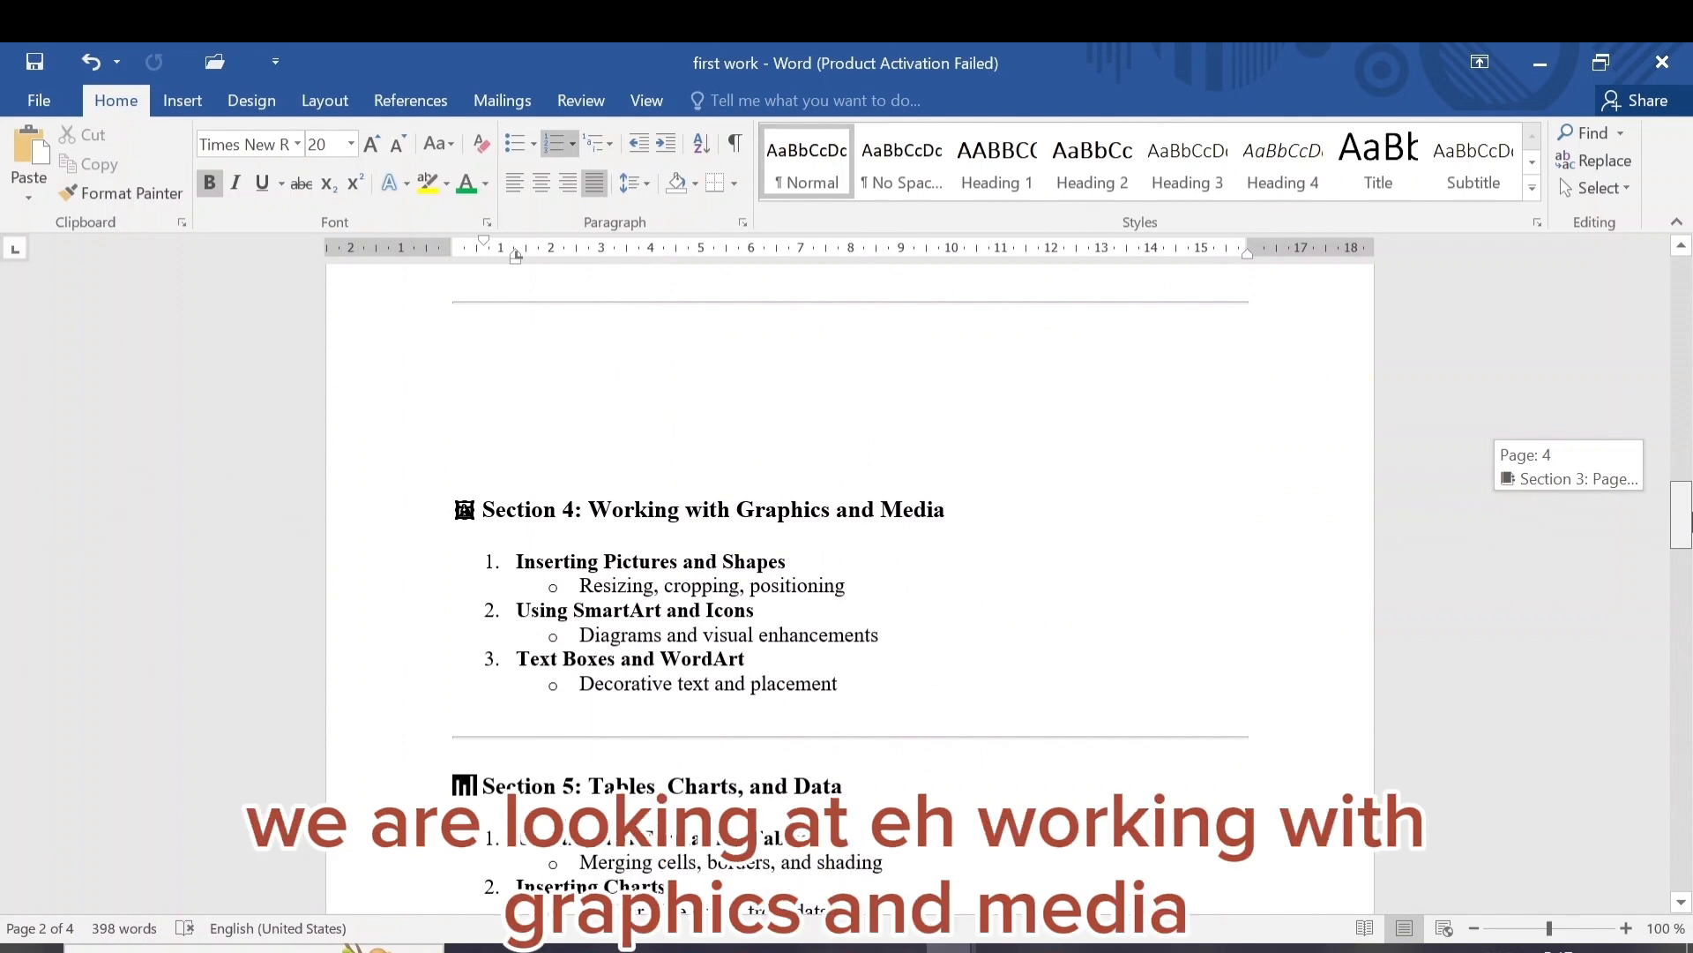